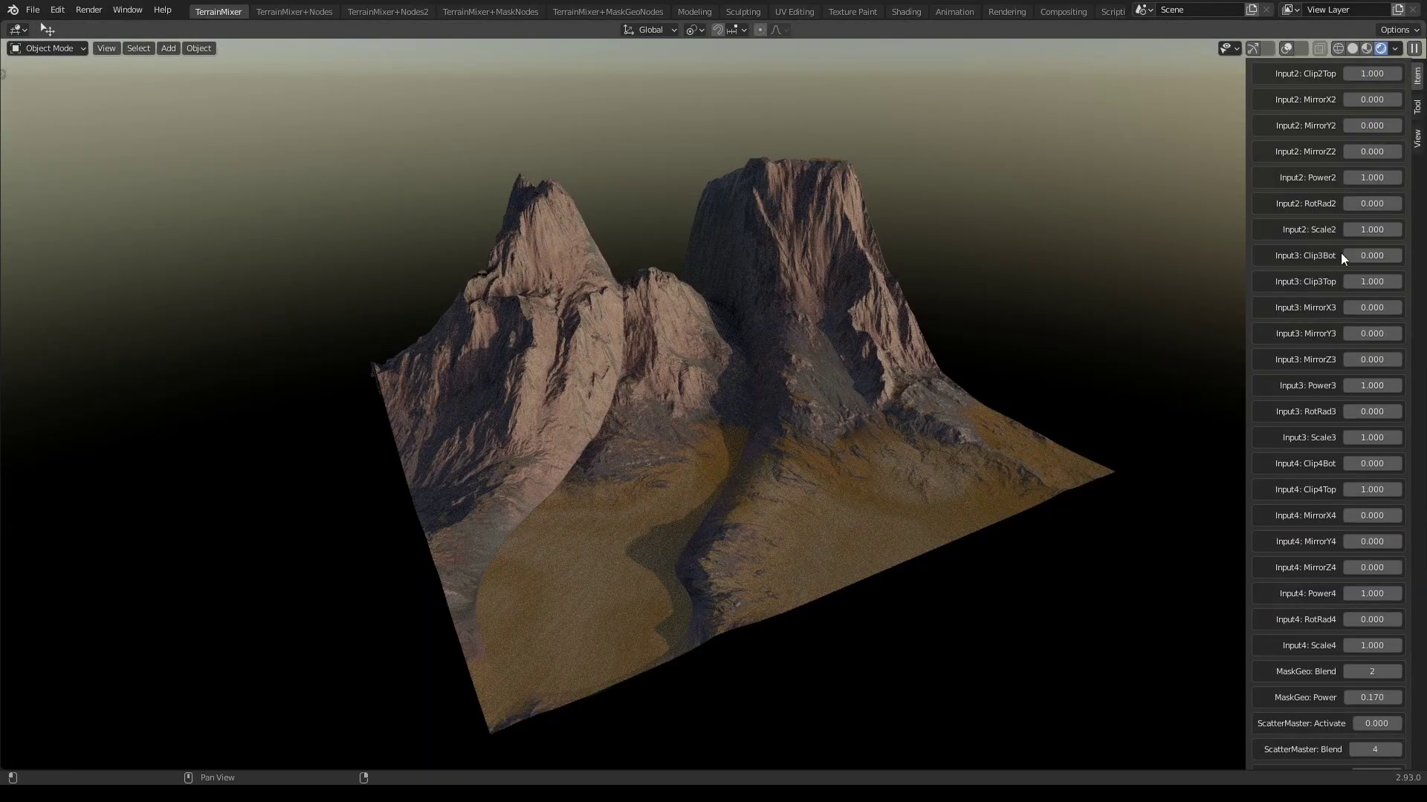
# Try a lower Clip3Top and a different SWITCH3 heightmap source for Input3, and inspect the MaskCurveGeo mask across the terrain
pyautogui.moveTo(1372, 282); pyautogui.dragTo(1382, 282)
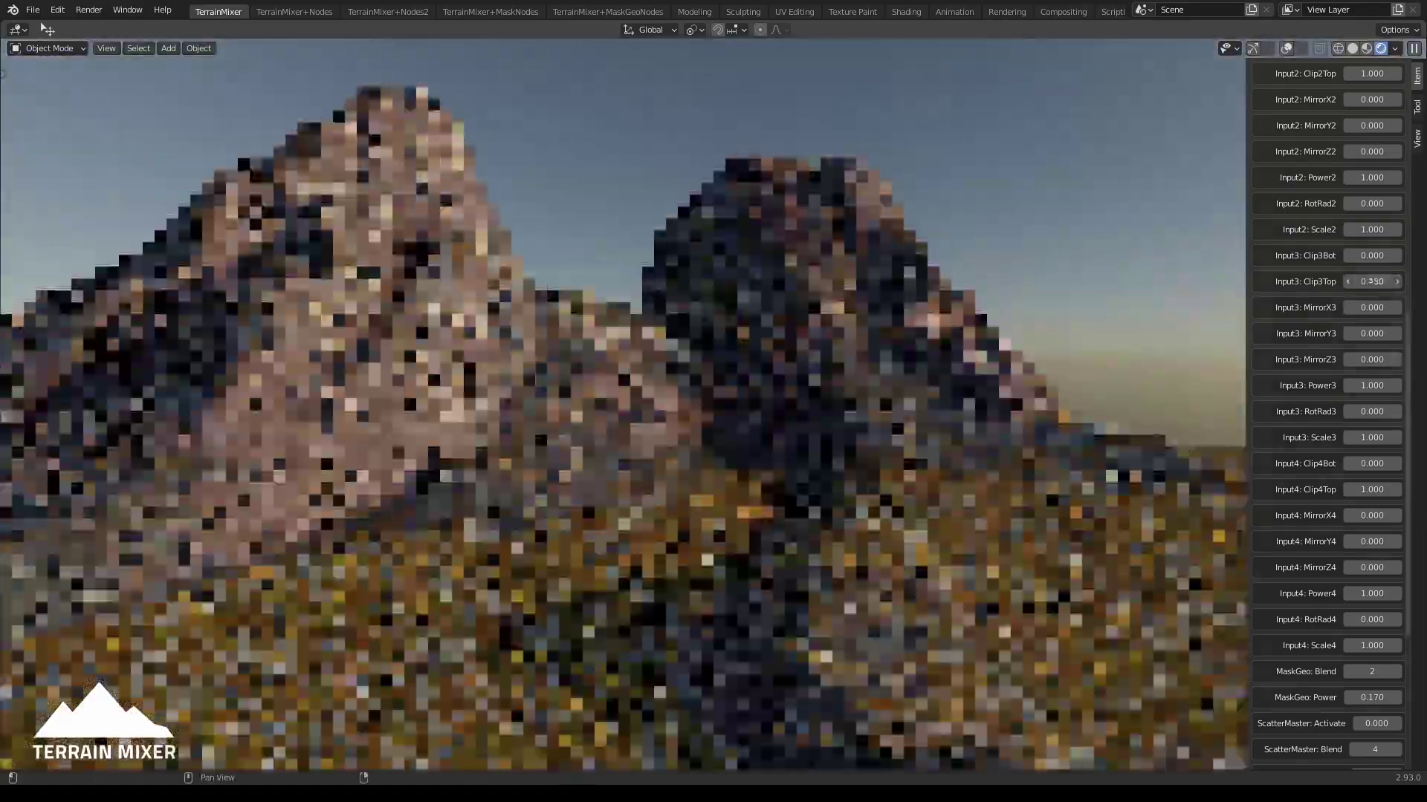
pyautogui.scroll(10, 1354, 205)
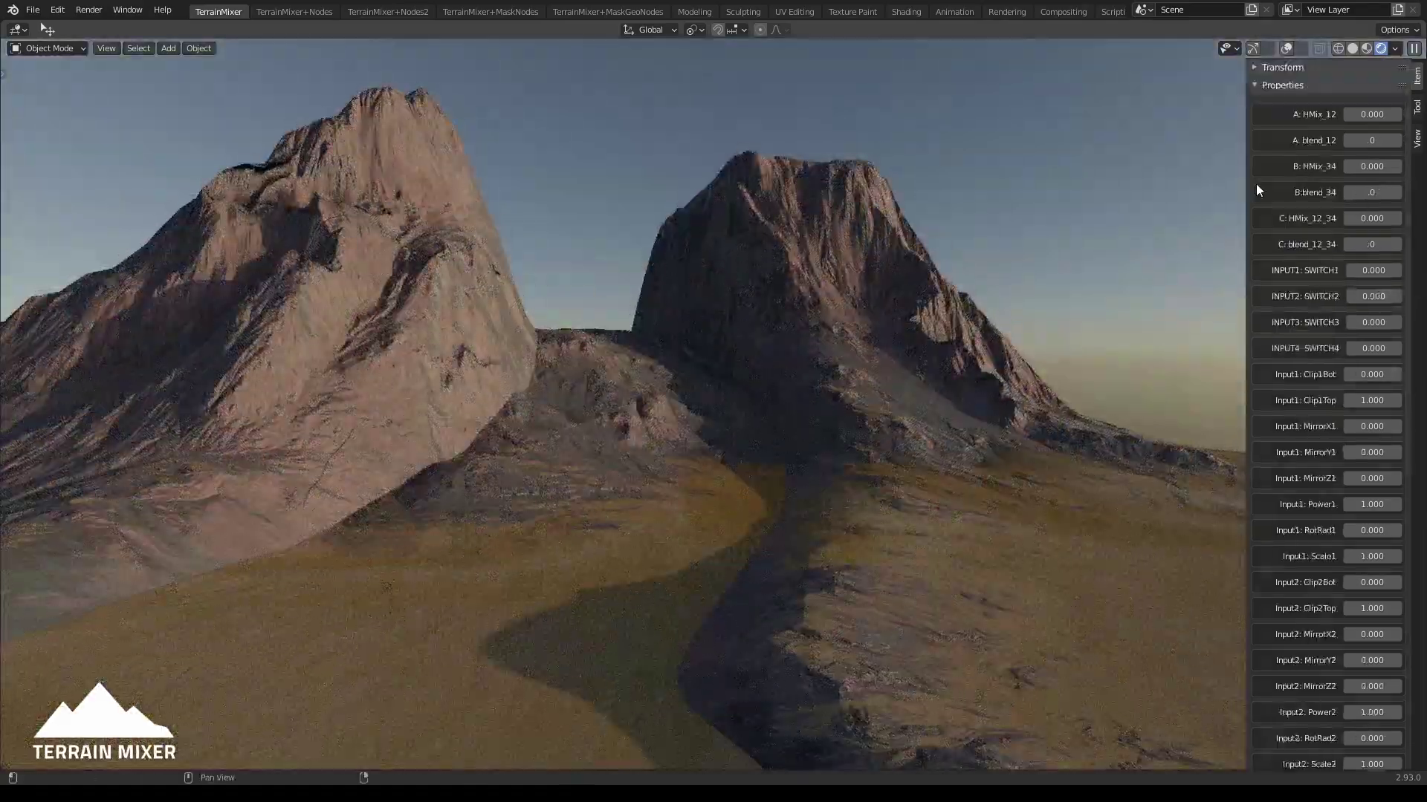
pyautogui.moveTo(1373, 321); pyautogui.dragTo(1404, 322)
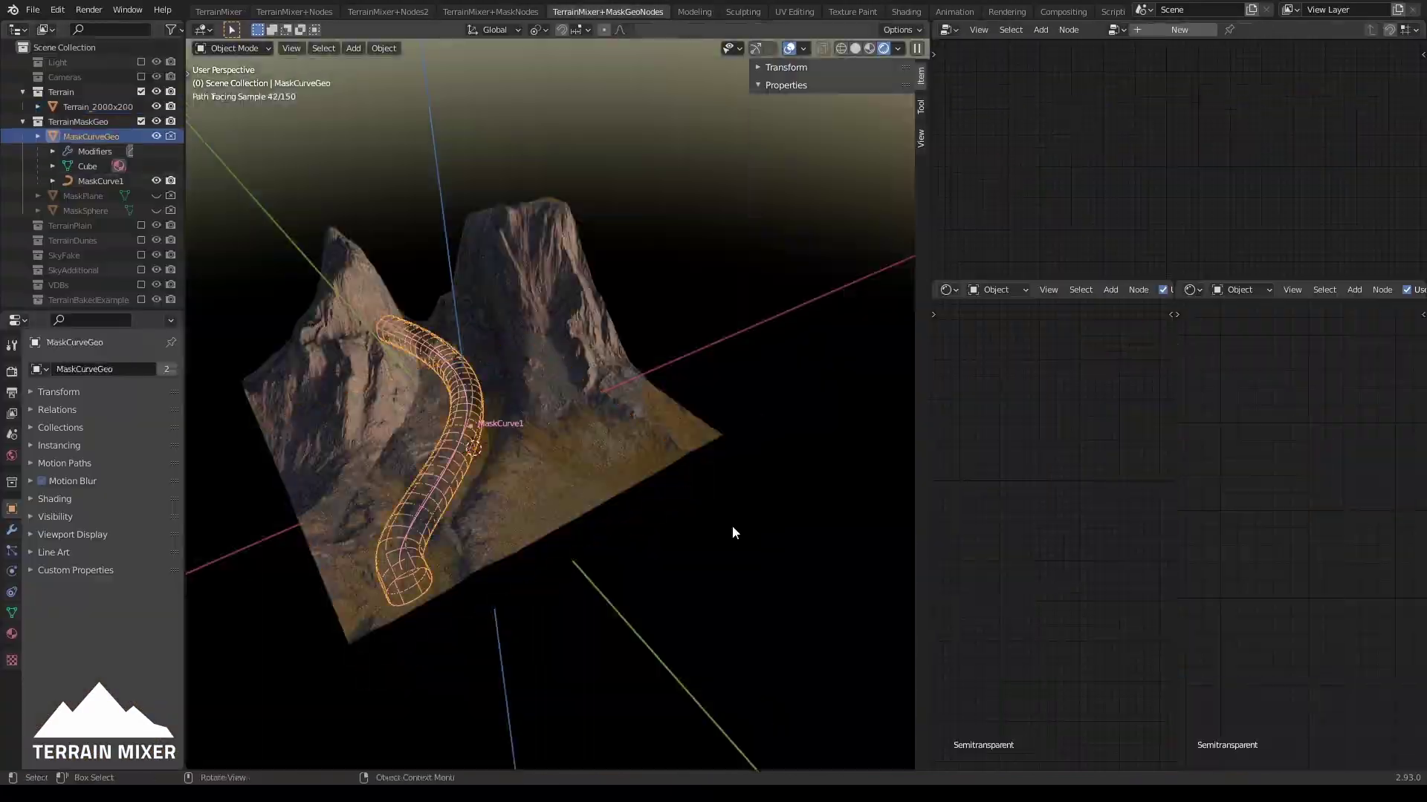
pyautogui.moveTo(733, 532); pyautogui.dragTo(595, 473, button='middle')
pyautogui.click(595, 473)
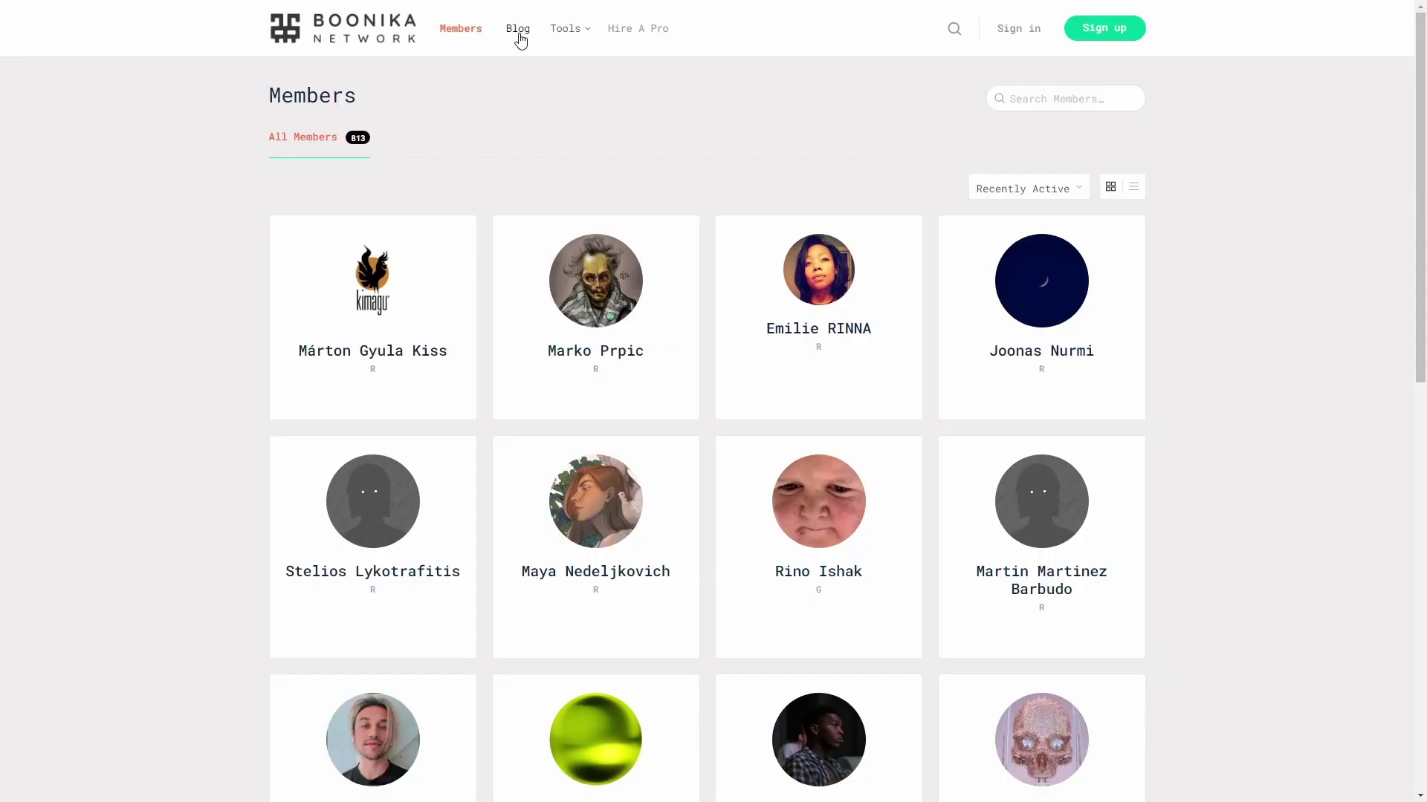
# Open the blog article "3 Free 8K Terrain Heightmaps" and read through its explanation of terrain heightmaps
pyautogui.click(518, 31)
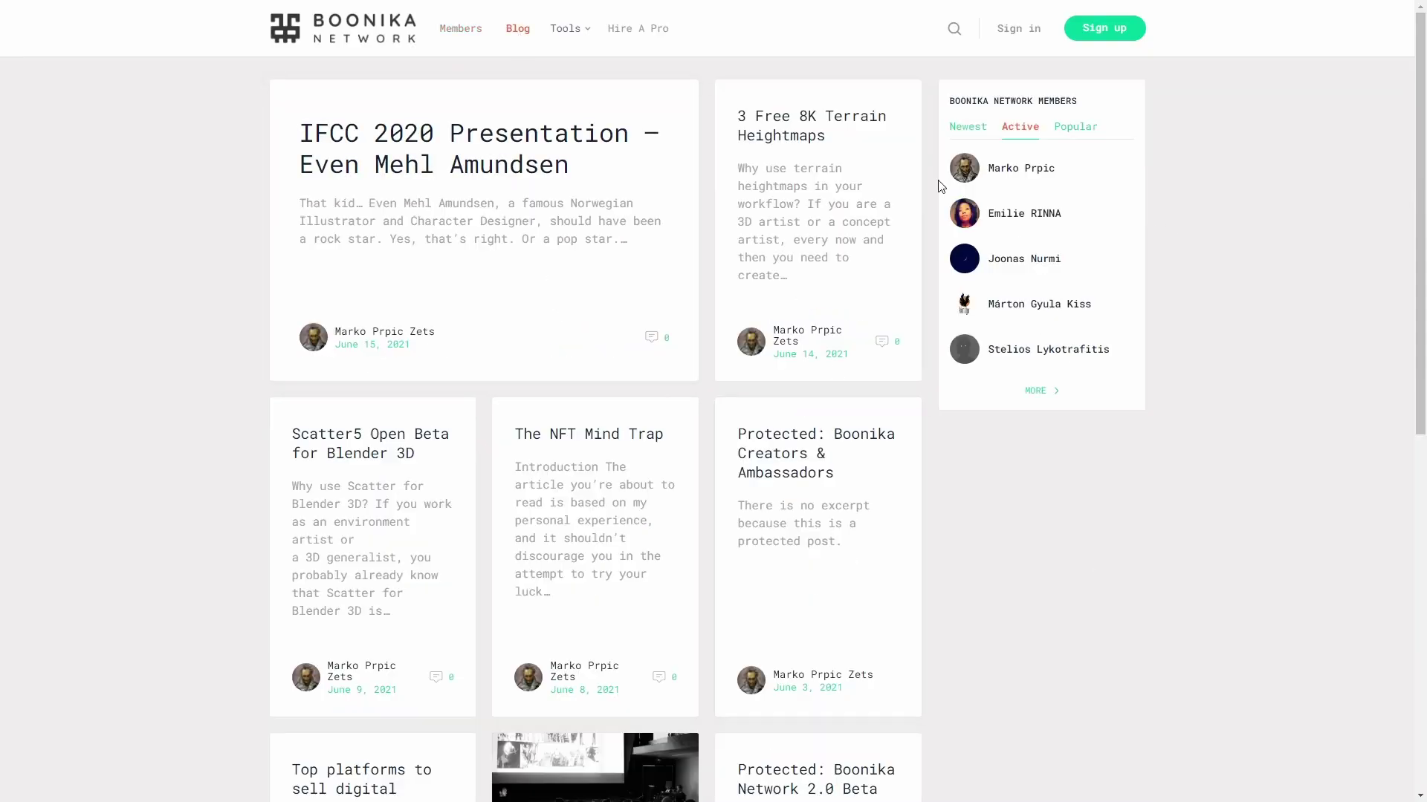
pyautogui.click(787, 130)
pyautogui.scroll(-2, 706, 402)
pyautogui.scroll(-15, 707, 403)
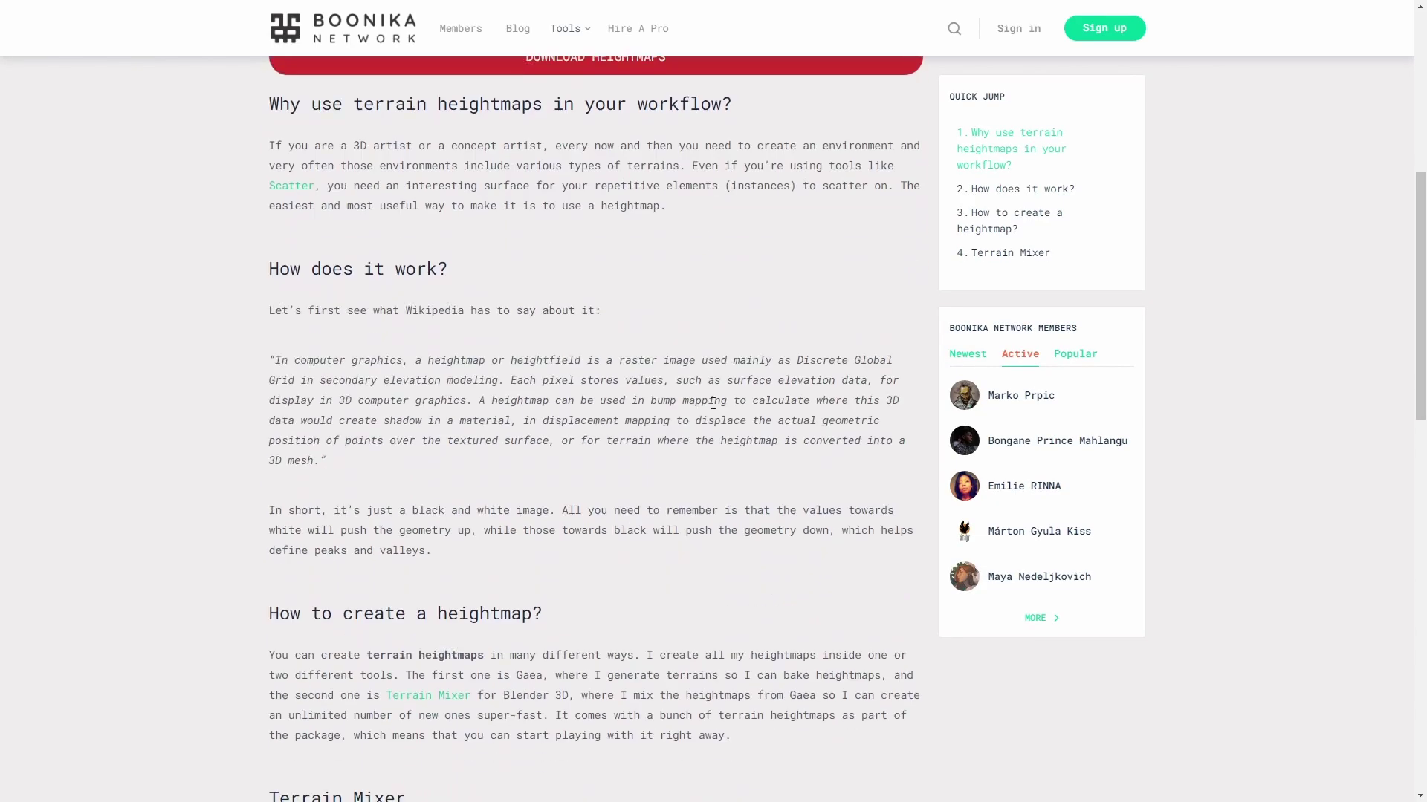
pyautogui.scroll(4, 711, 405)
pyautogui.scroll(15, 711, 405)
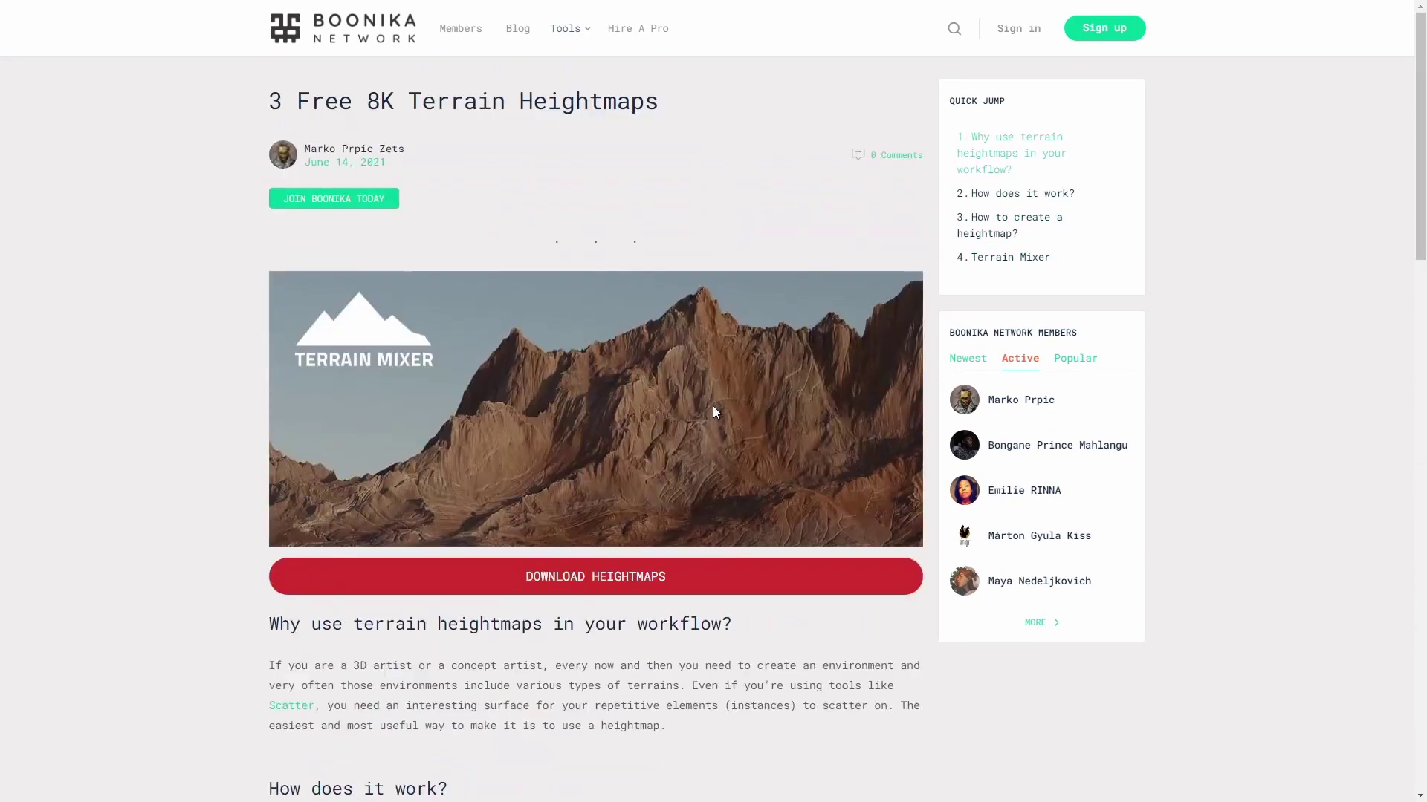
# Open the Terrain Mixer page from the site's Art Tools and review its description, benefits and video instructions
pyautogui.moveTo(566, 30)
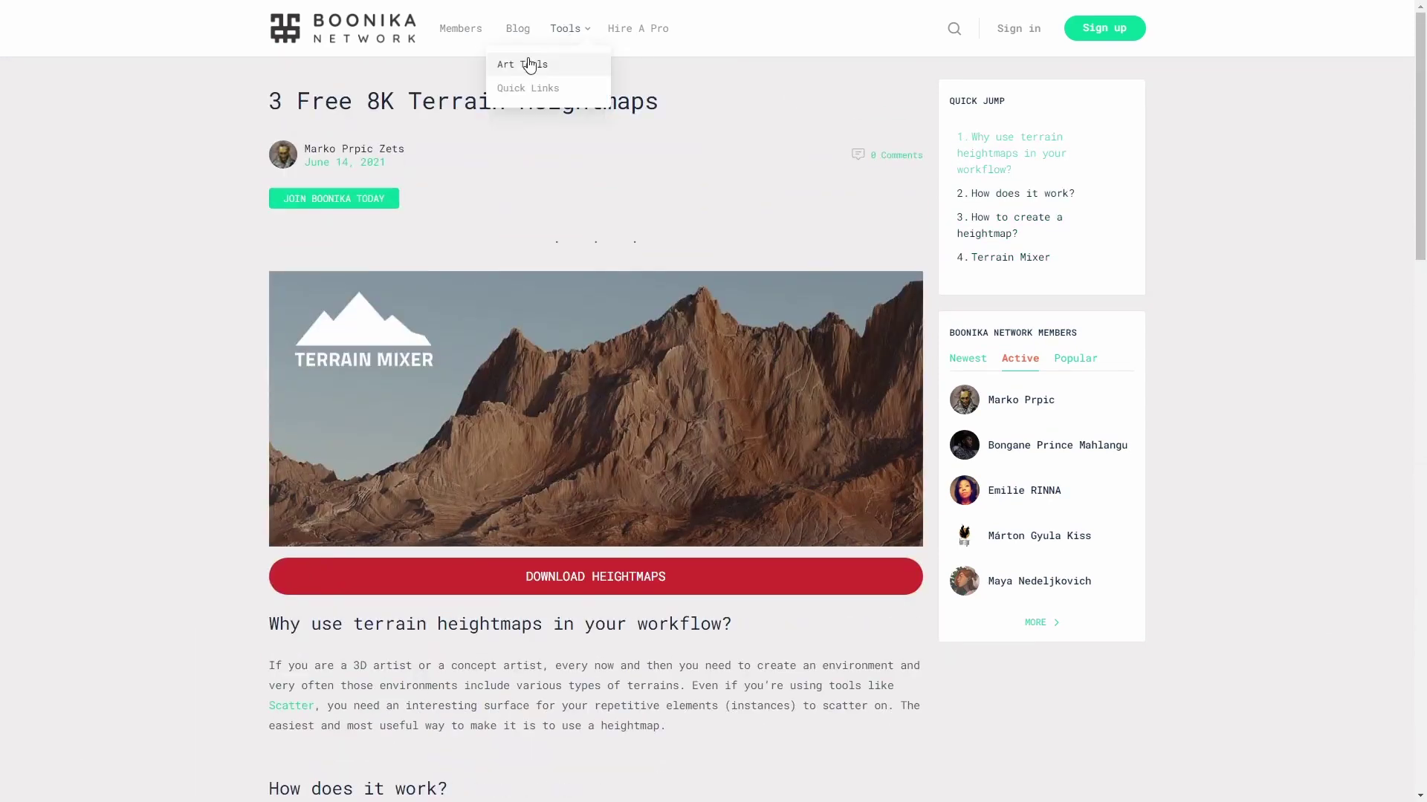
pyautogui.click(523, 64)
pyautogui.click(443, 171)
pyautogui.scroll(-16, 1223, 292)
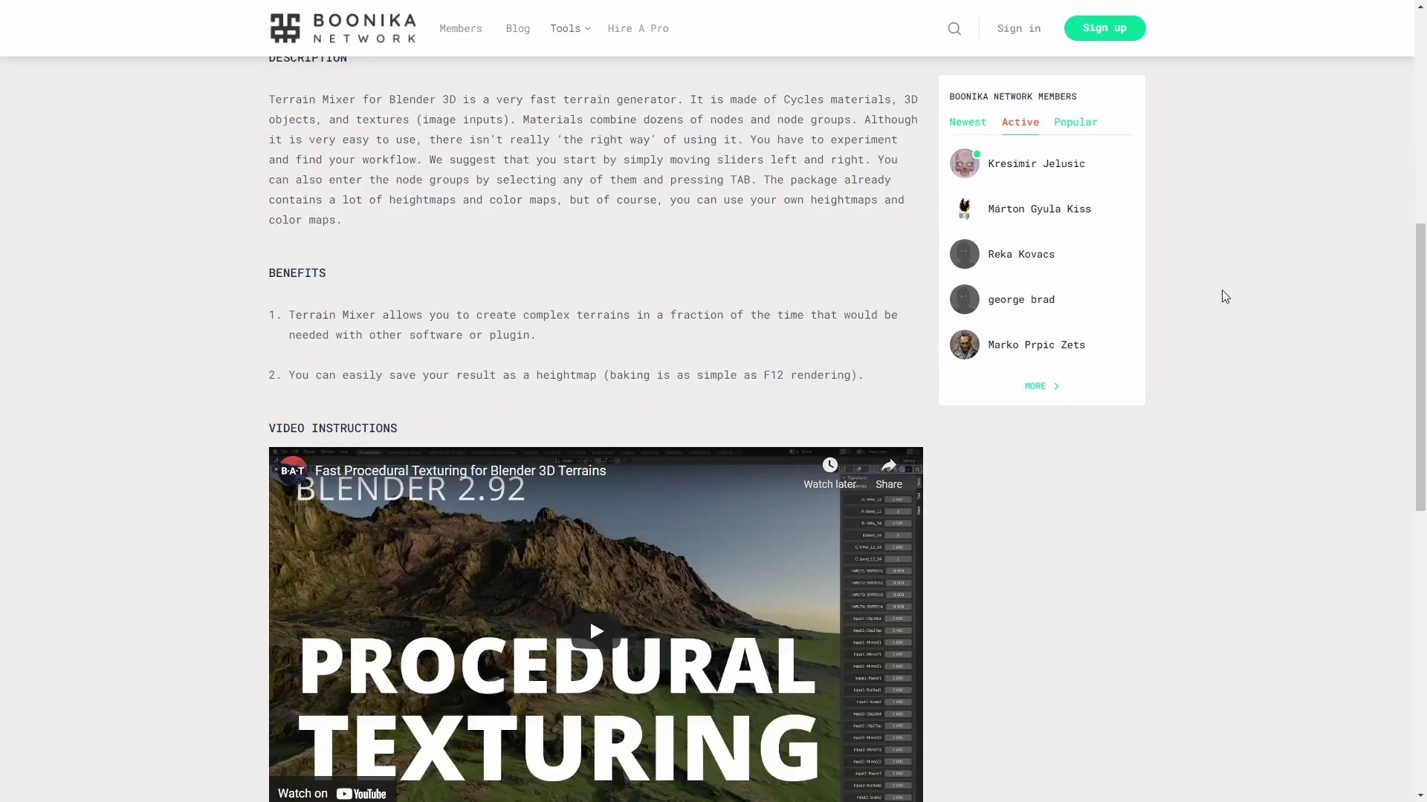
pyautogui.scroll(16, 1223, 292)
# Go to the site's Quick Links section and open a concept artist's example links page
pyautogui.moveTo(568, 30)
pyautogui.click(511, 87)
pyautogui.click(384, 230)
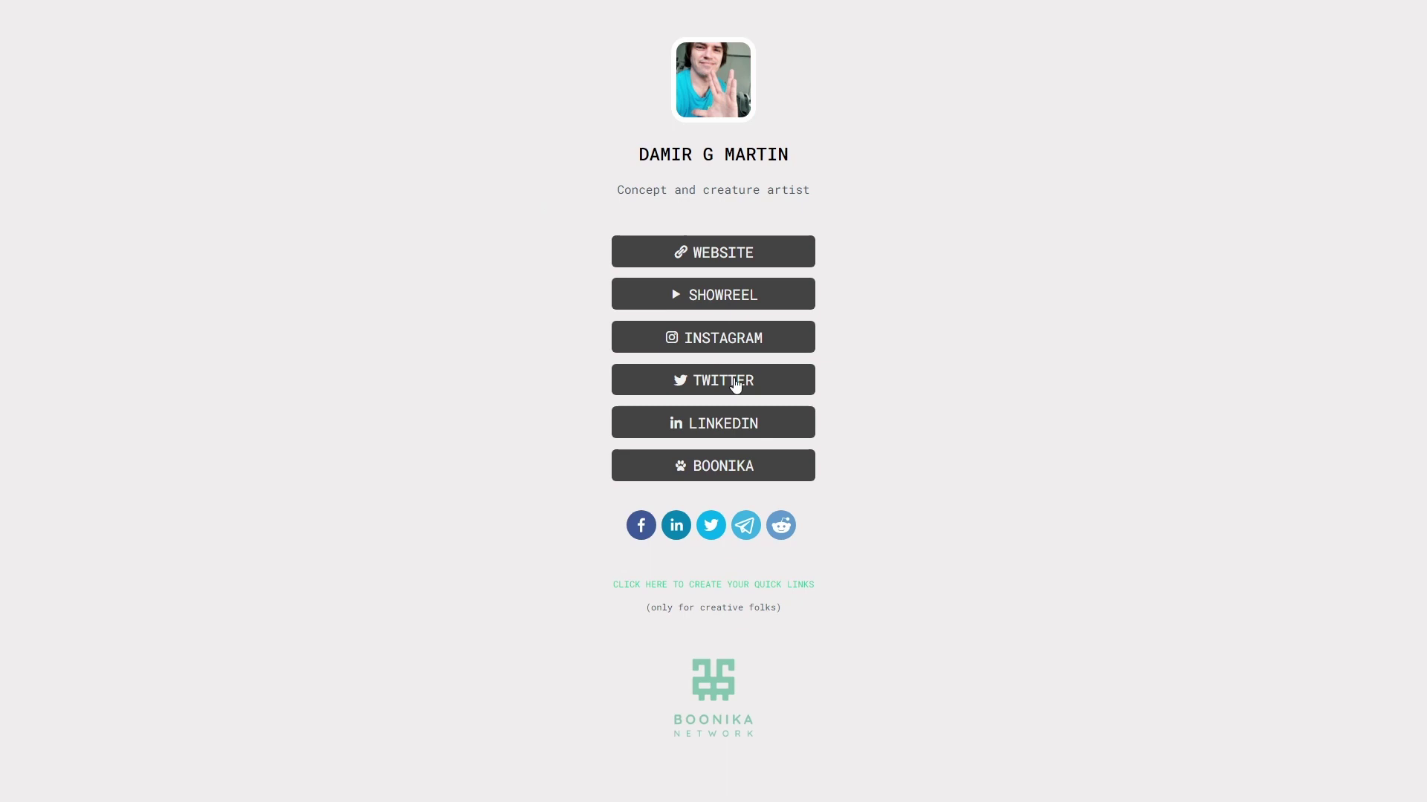
# Go to the Boonika Network home page and look through its sections, including the free membership offer
pyautogui.click(720, 684)
pyautogui.scroll(-20, 653, 452)
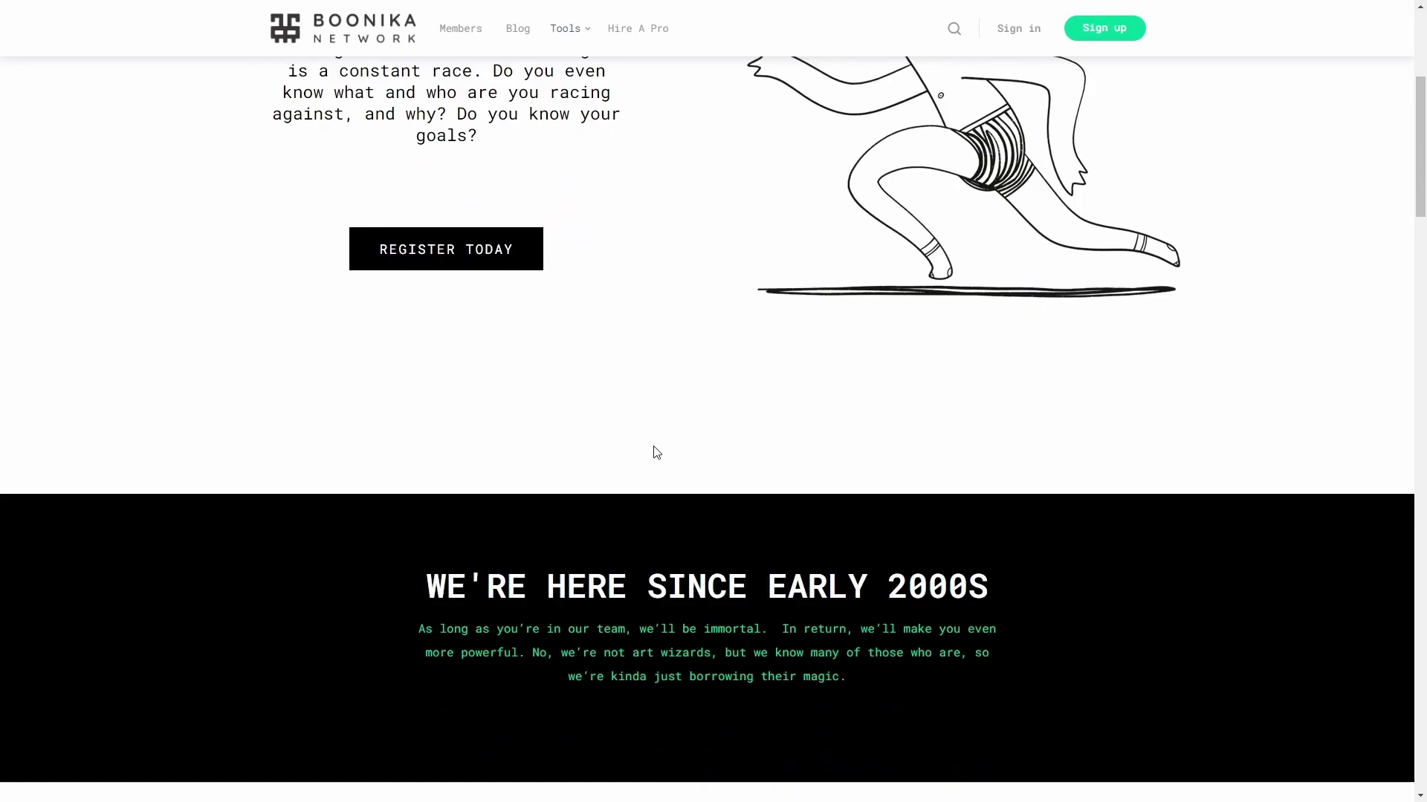
pyautogui.scroll(-15, 1177, 463)
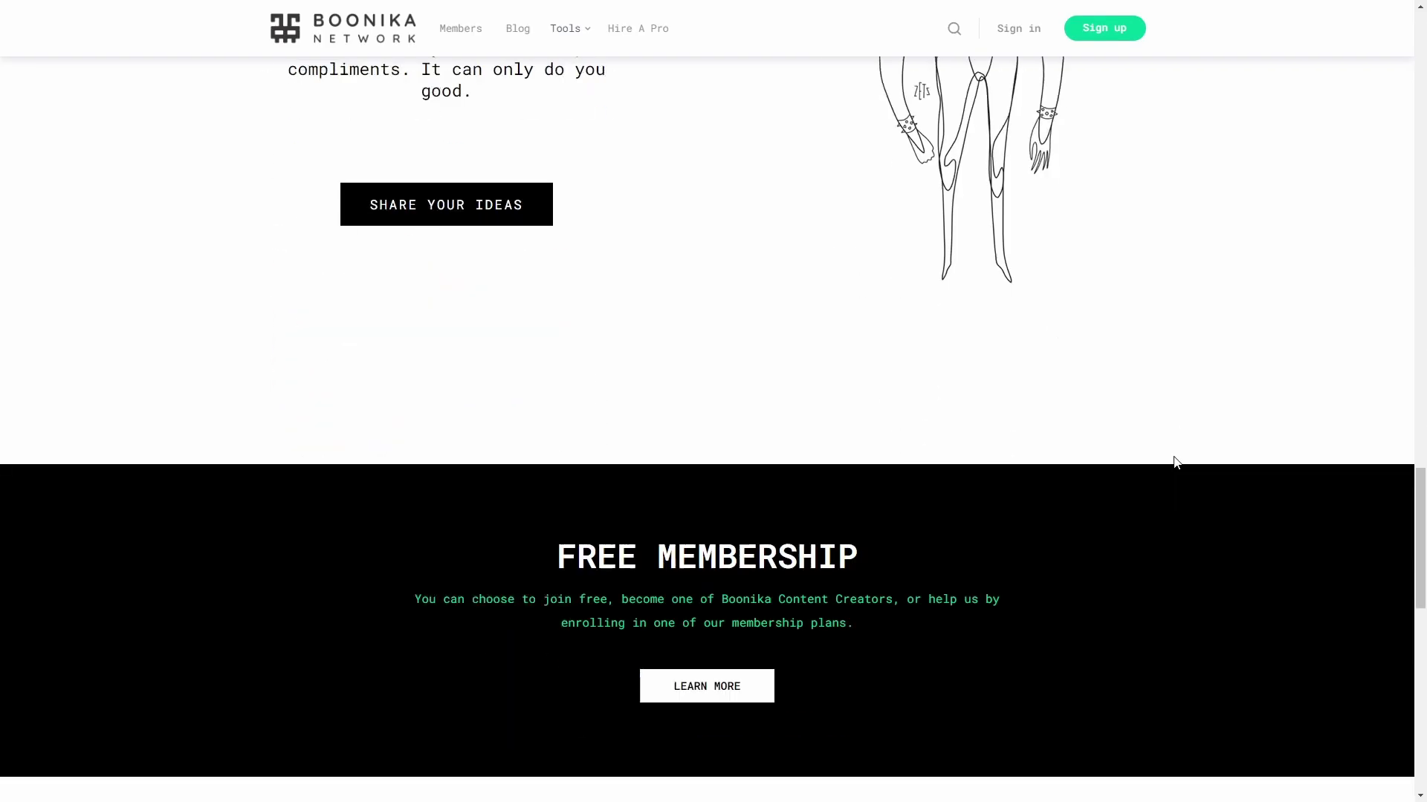
pyautogui.scroll(20, 1178, 463)
pyautogui.scroll(20, 1179, 463)
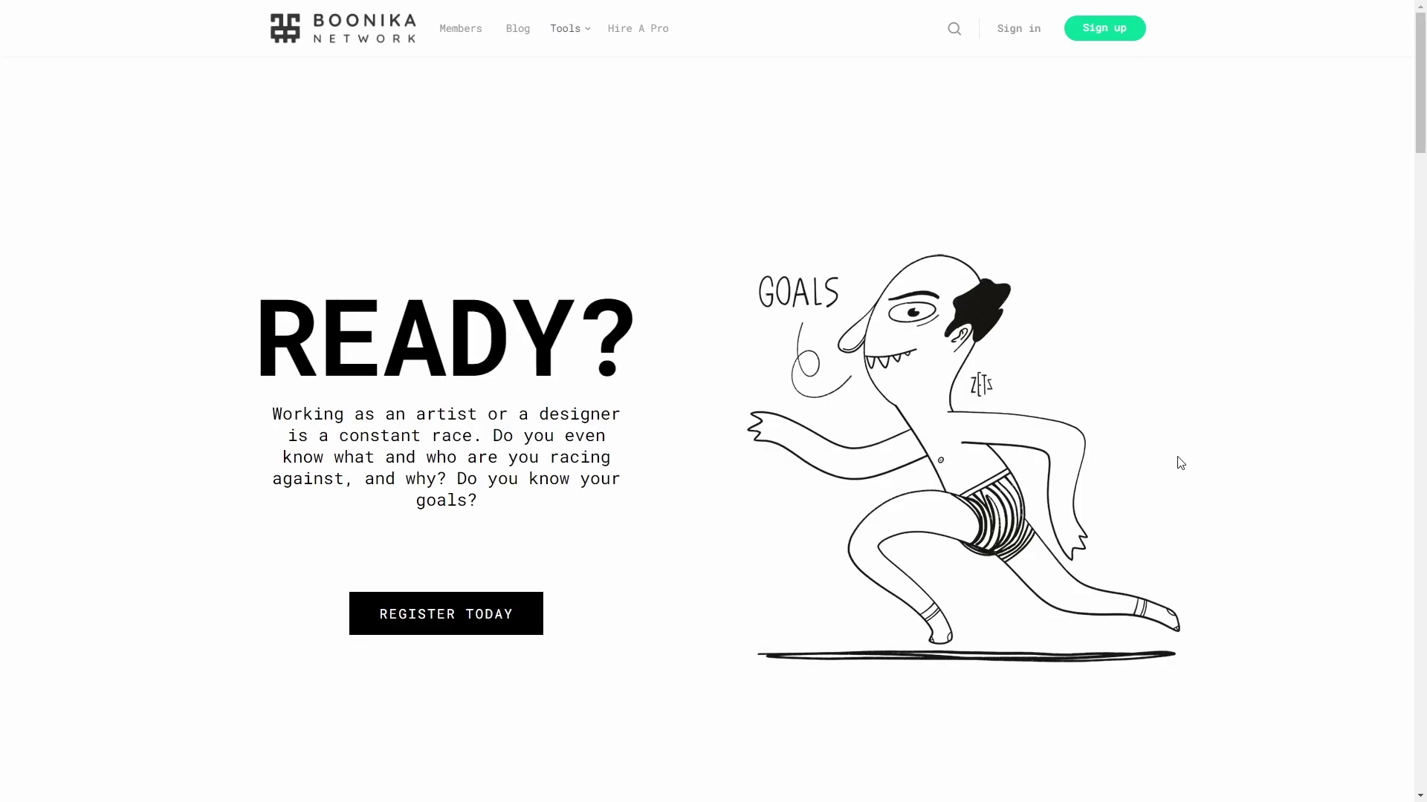
# Open the Hire A Pro page, browse the top talents gallery and open one artist's page
pyautogui.click(632, 37)
pyautogui.scroll(-3, 890, 417)
pyautogui.scroll(3, 890, 416)
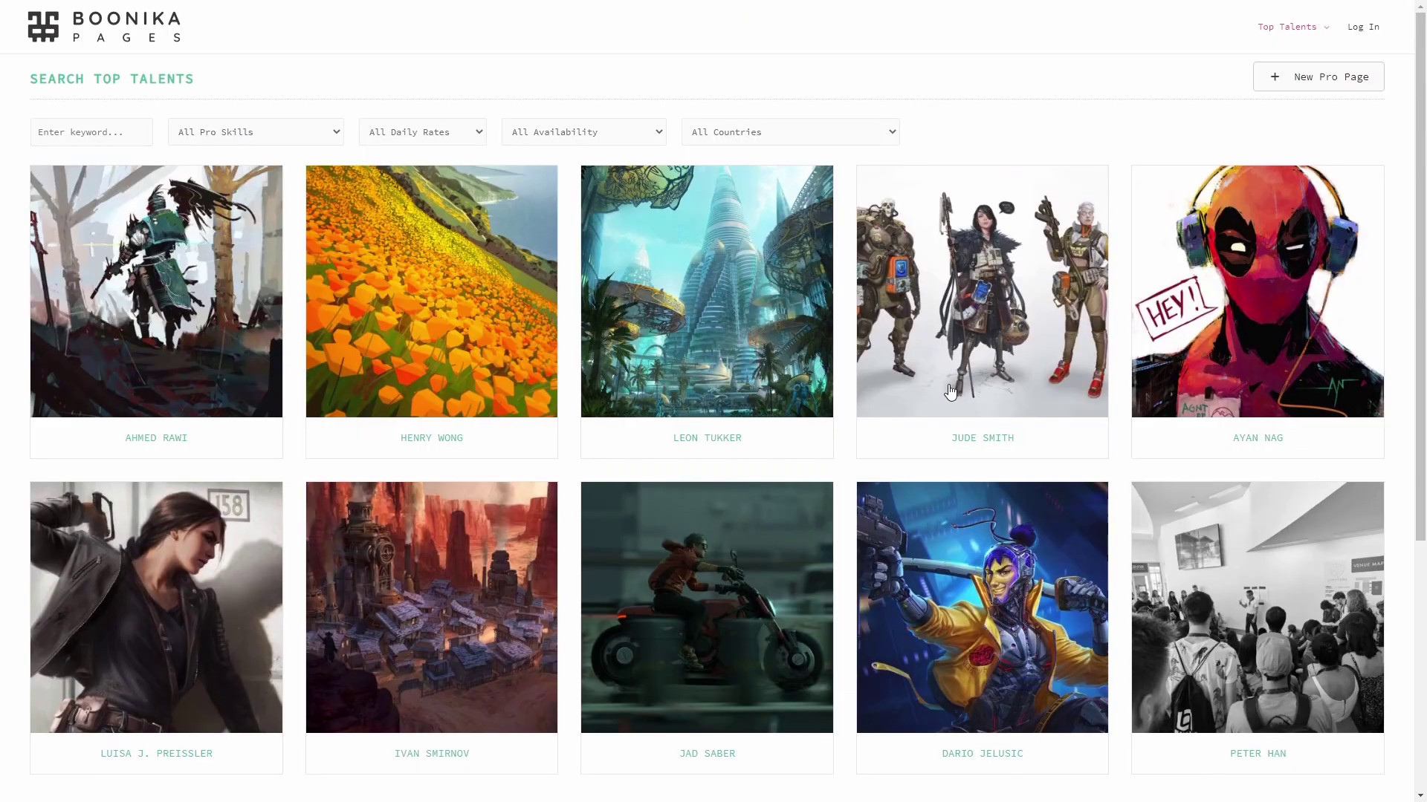
pyautogui.click(940, 293)
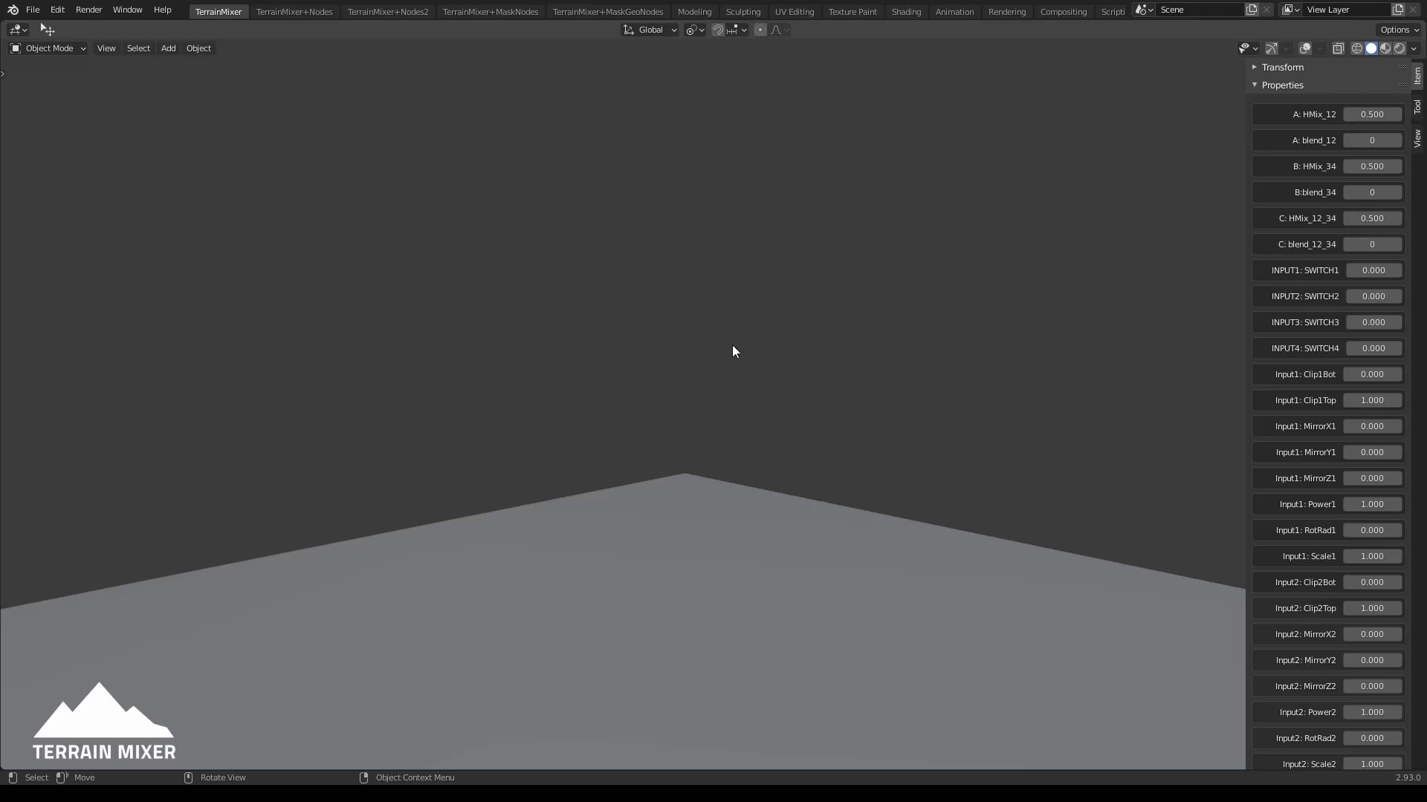
# Switch to Blender, show the viewport in rendered shading, and look over the whole terrain and its custom properties
pyautogui.click(1399, 53)
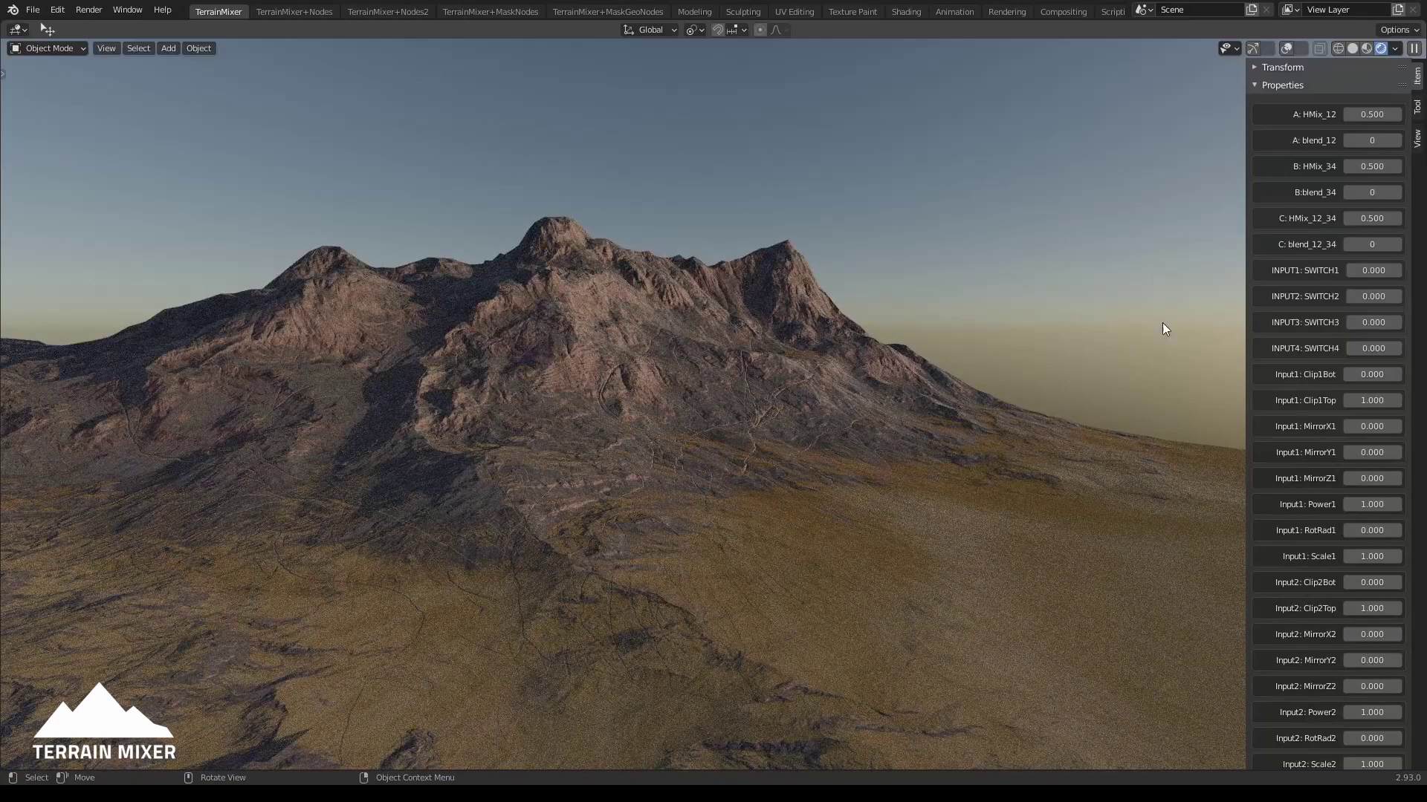
pyautogui.moveTo(1089, 313)
pyautogui.mouseDown(button='middle')
pyautogui.moveTo(1066, 306)
pyautogui.moveTo(1097, 315)
pyautogui.mouseUp(button='middle')
pyautogui.scroll(-6, 1094, 313)
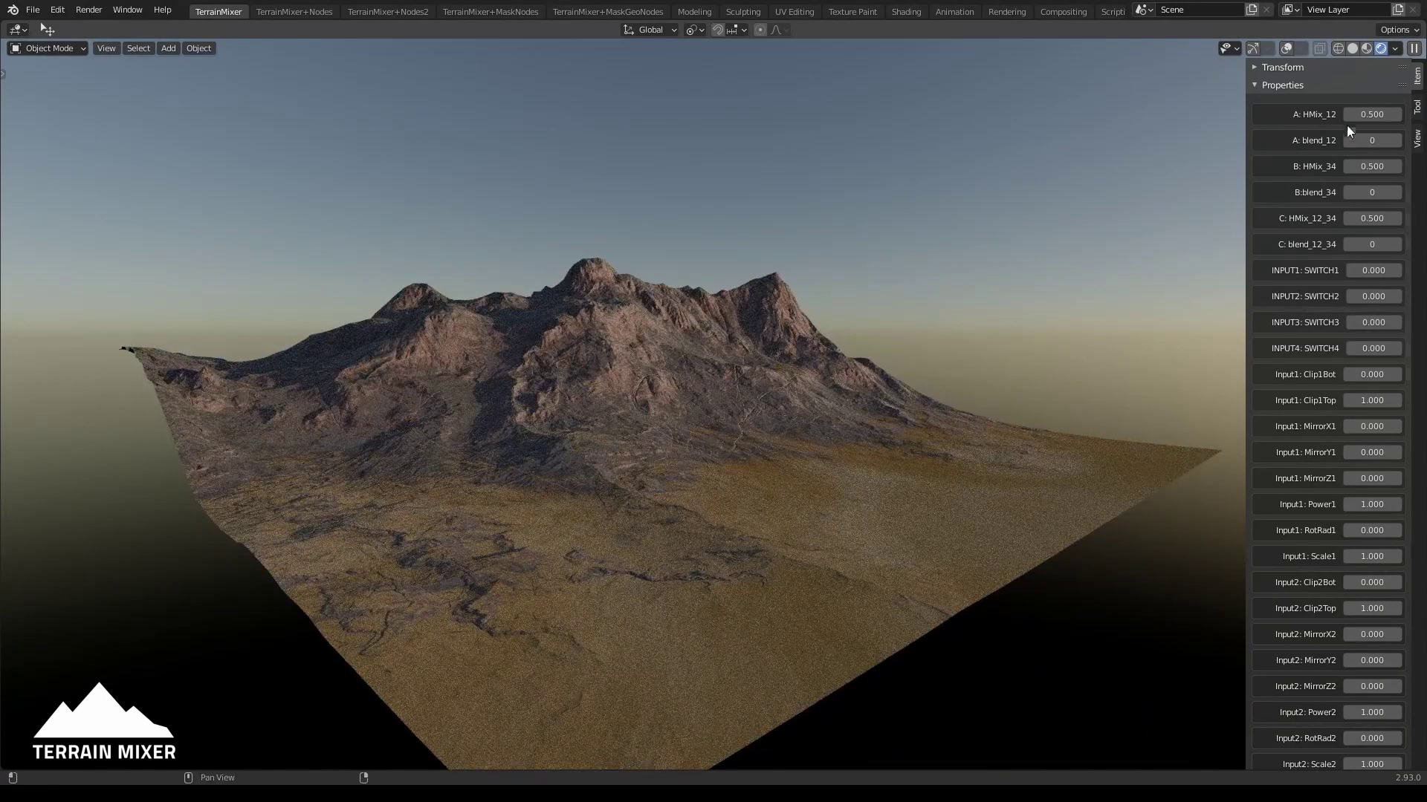
pyautogui.scroll(-5, 1337, 565)
pyautogui.scroll(5, 1326, 535)
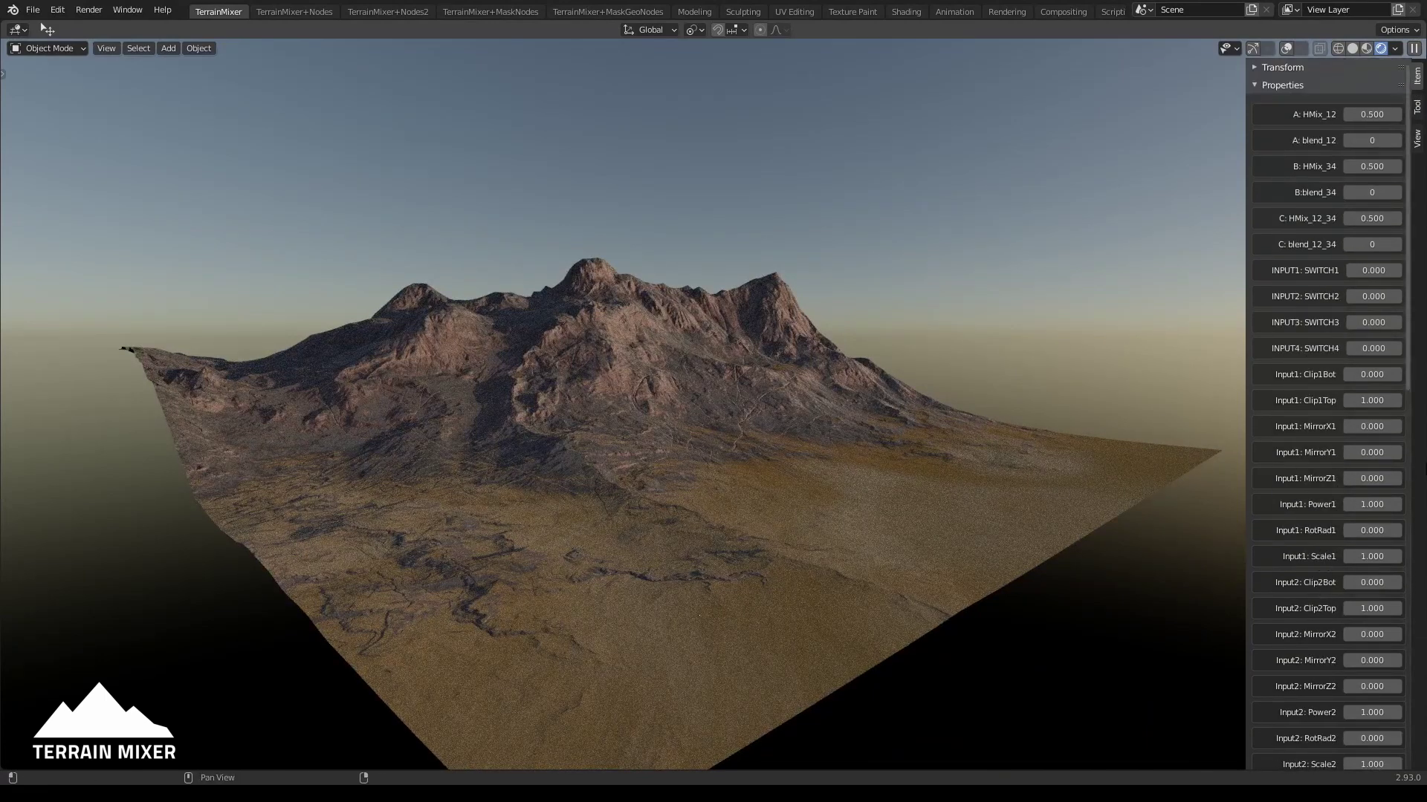
# Look at the TerrainMixer+Nodes and TerrainMixer+MaskGeoNodes workspaces, and return to the TerrainMixer workspace
pyautogui.click(293, 12)
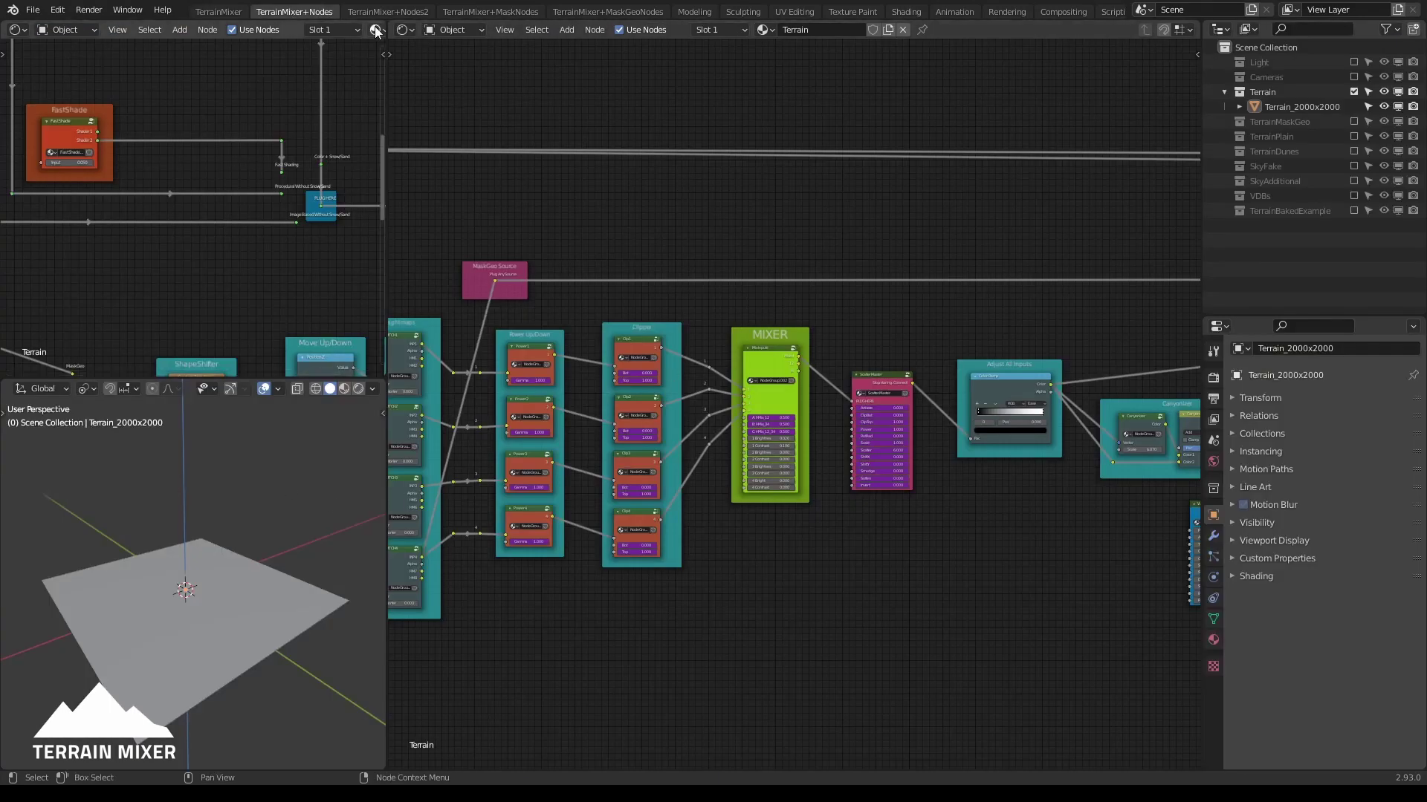
pyautogui.click(601, 12)
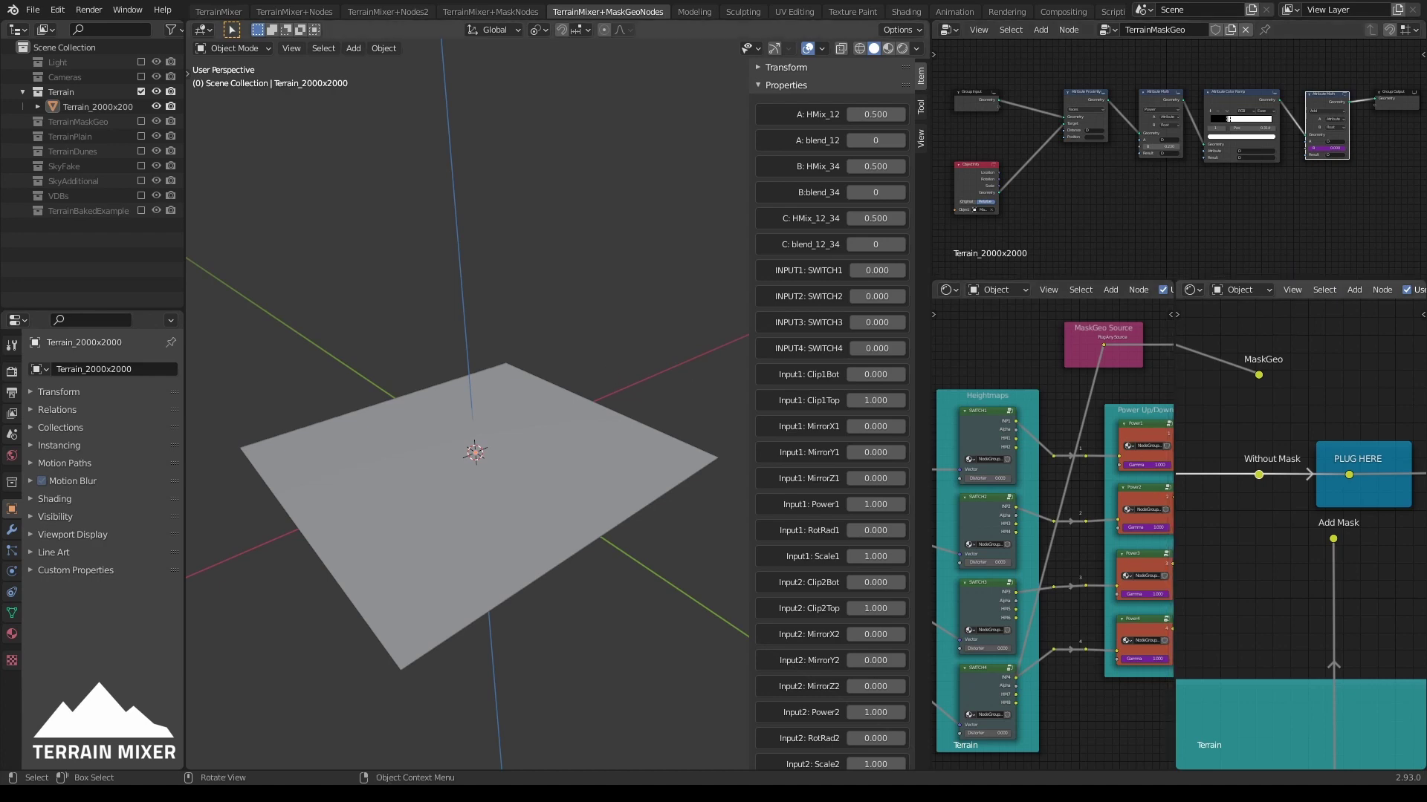
pyautogui.click(199, 13)
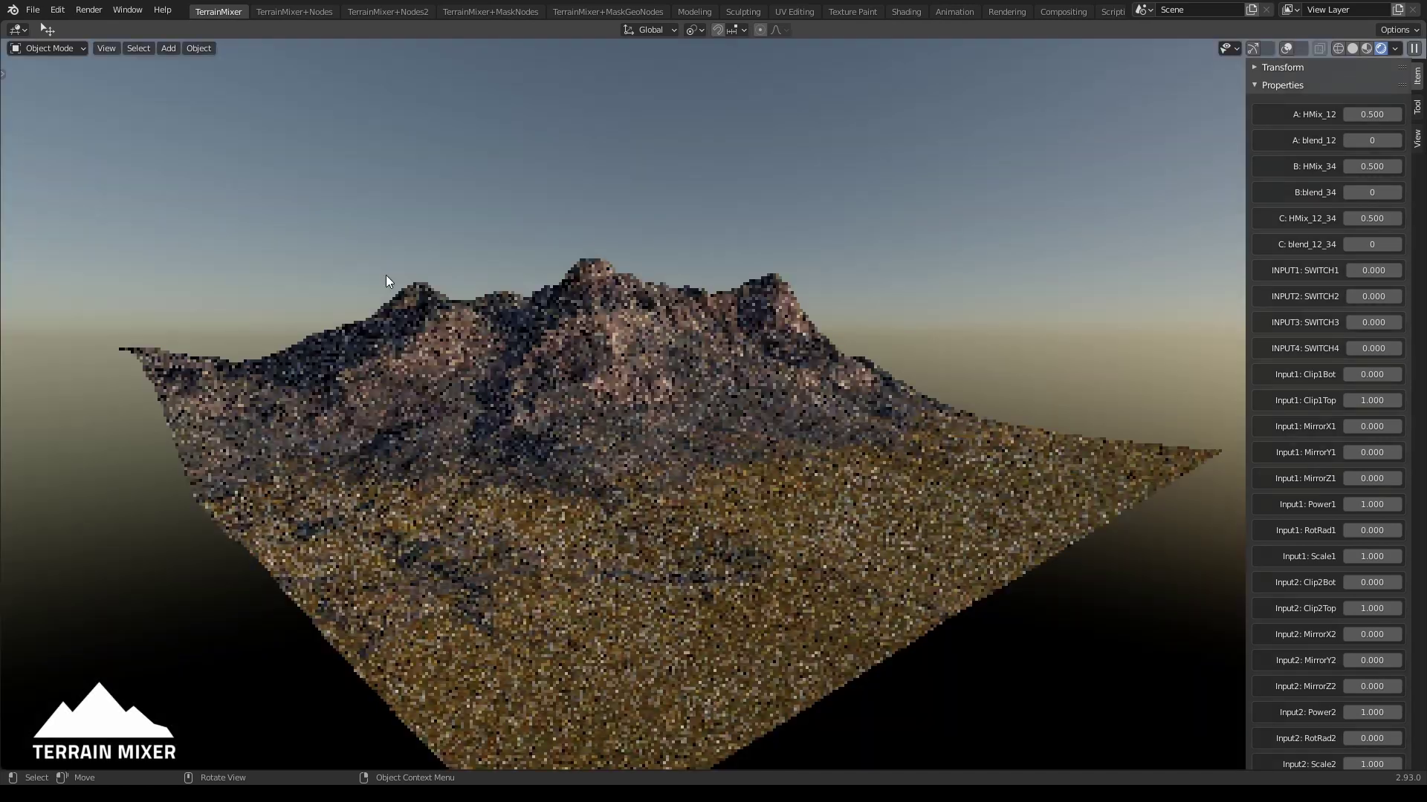
# Set C: HMix_12_34 to 0 to show only the mix of heightmap inputs 1 and 2
pyautogui.moveTo(1108, 275); pyautogui.dragTo(1105, 280, button='middle')
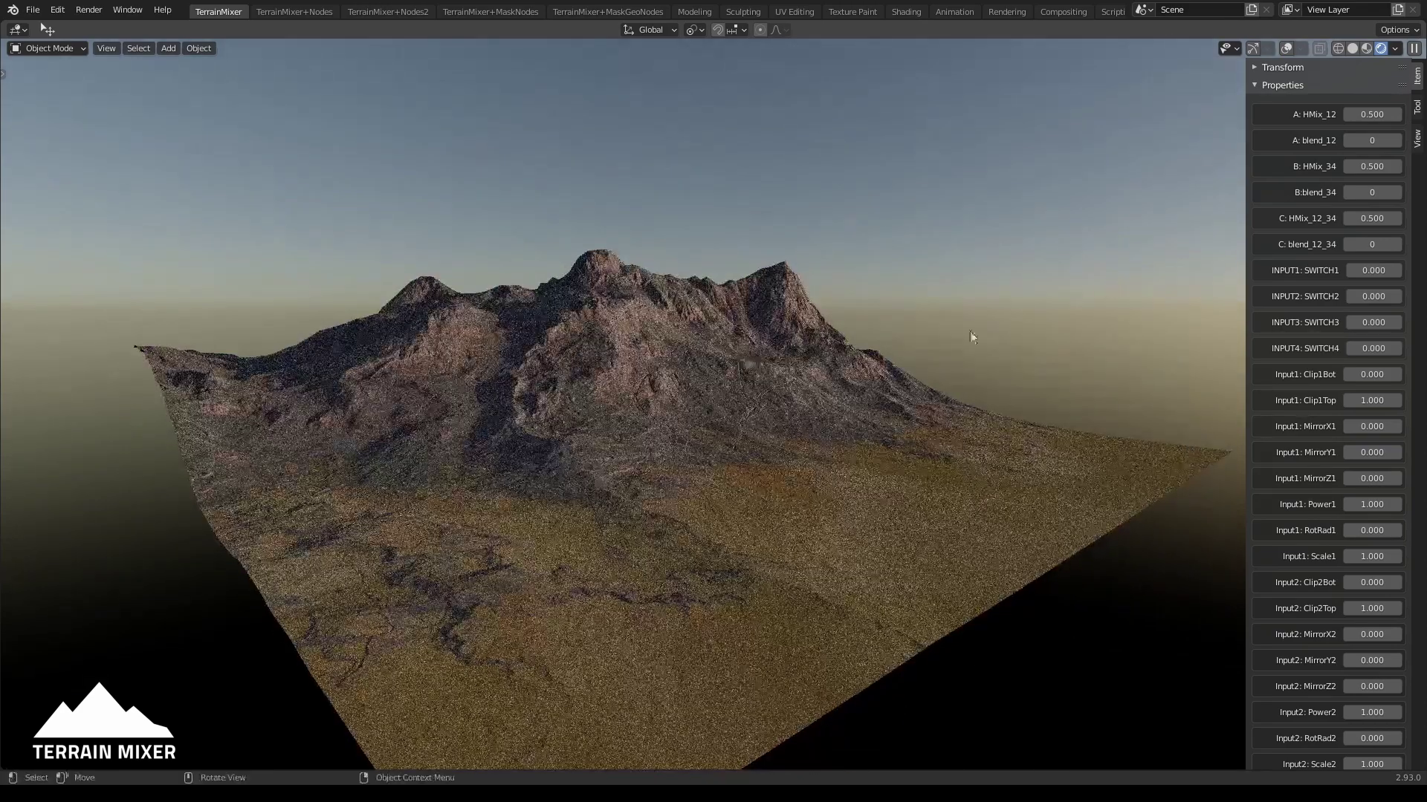
pyautogui.moveTo(739, 381); pyautogui.dragTo(860, 359, button='middle')
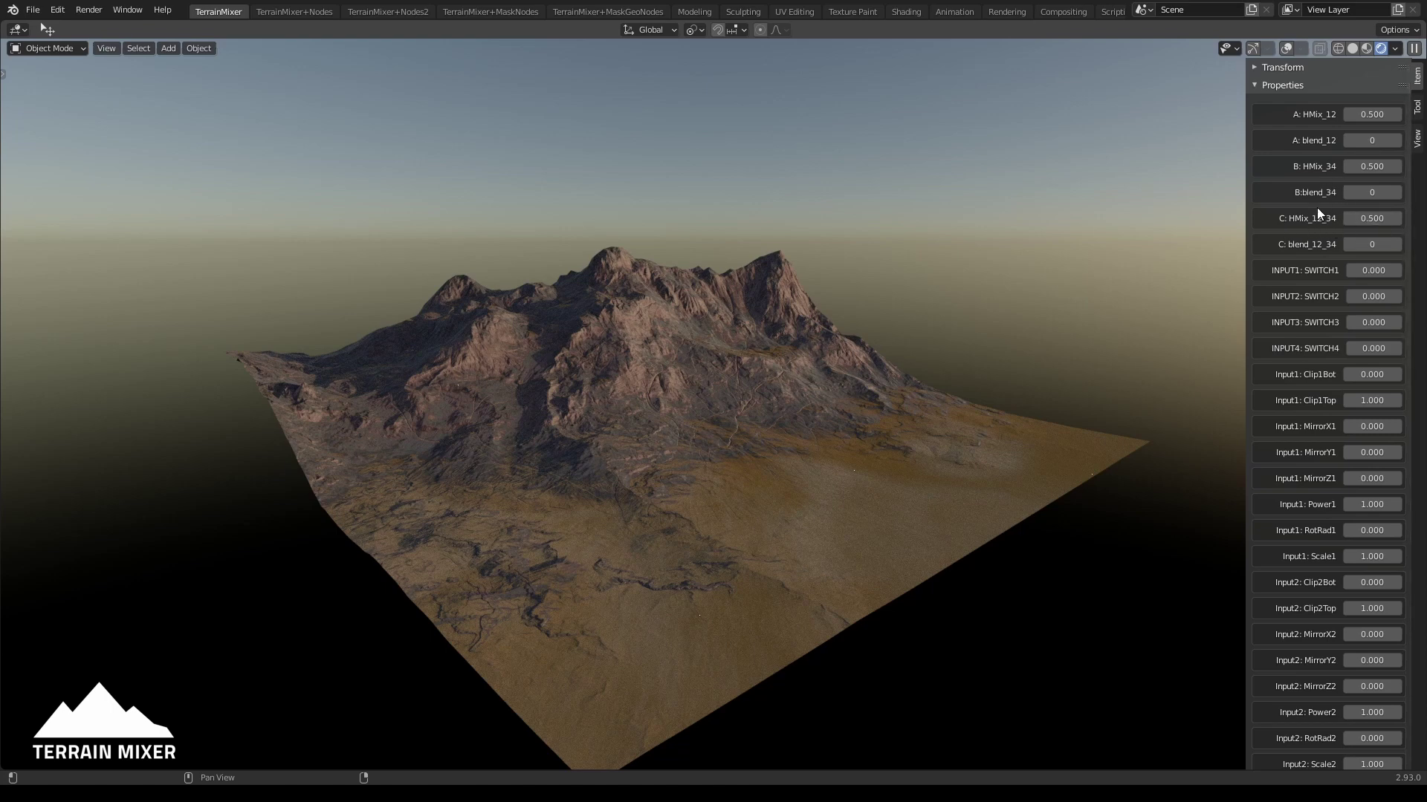
pyautogui.moveTo(1371, 219); pyautogui.dragTo(1308, 220)
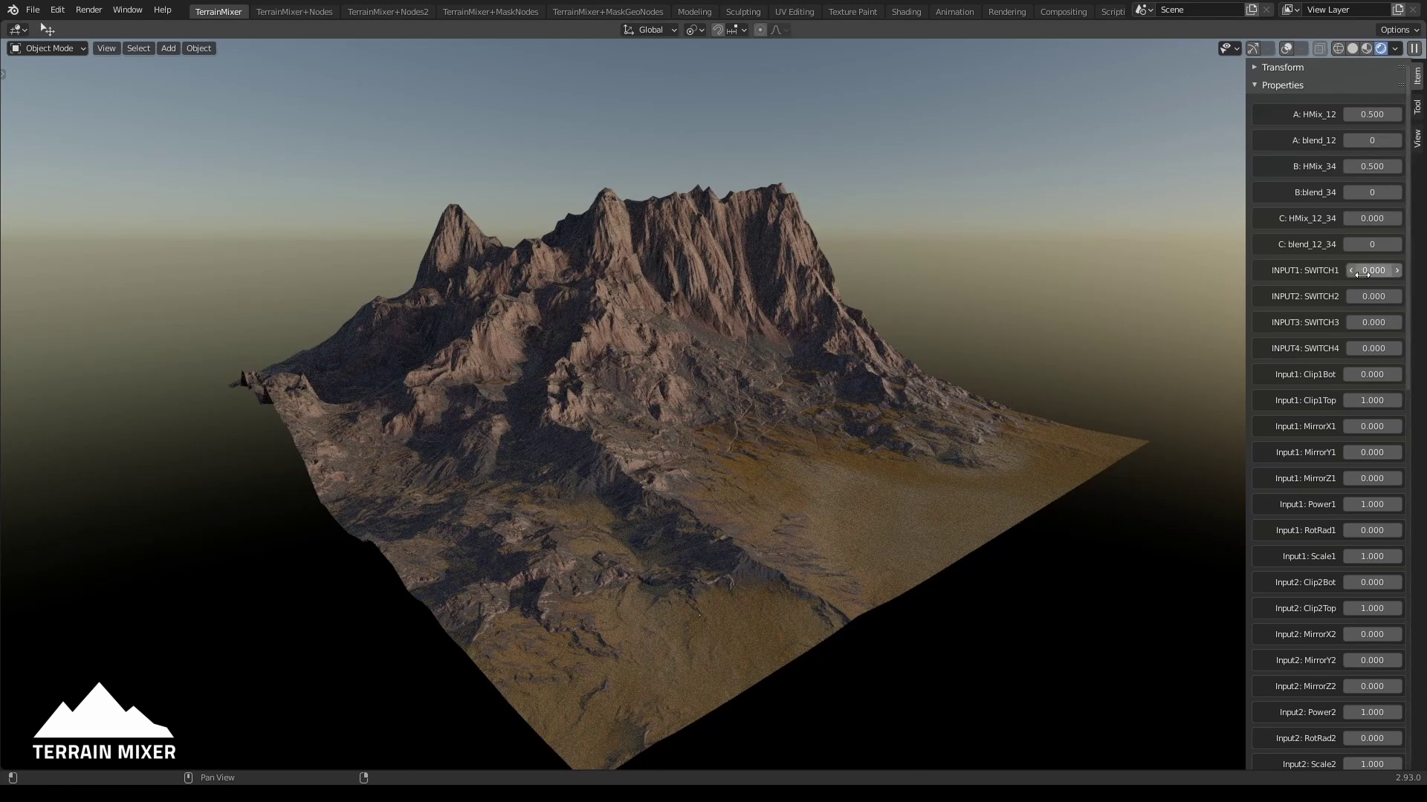
# Set C: HMix_12_34 to 1 to show only the mix of heightmap inputs 3 and 4
pyautogui.click(1372, 218)
pyautogui.write('1')
pyautogui.press('Return')
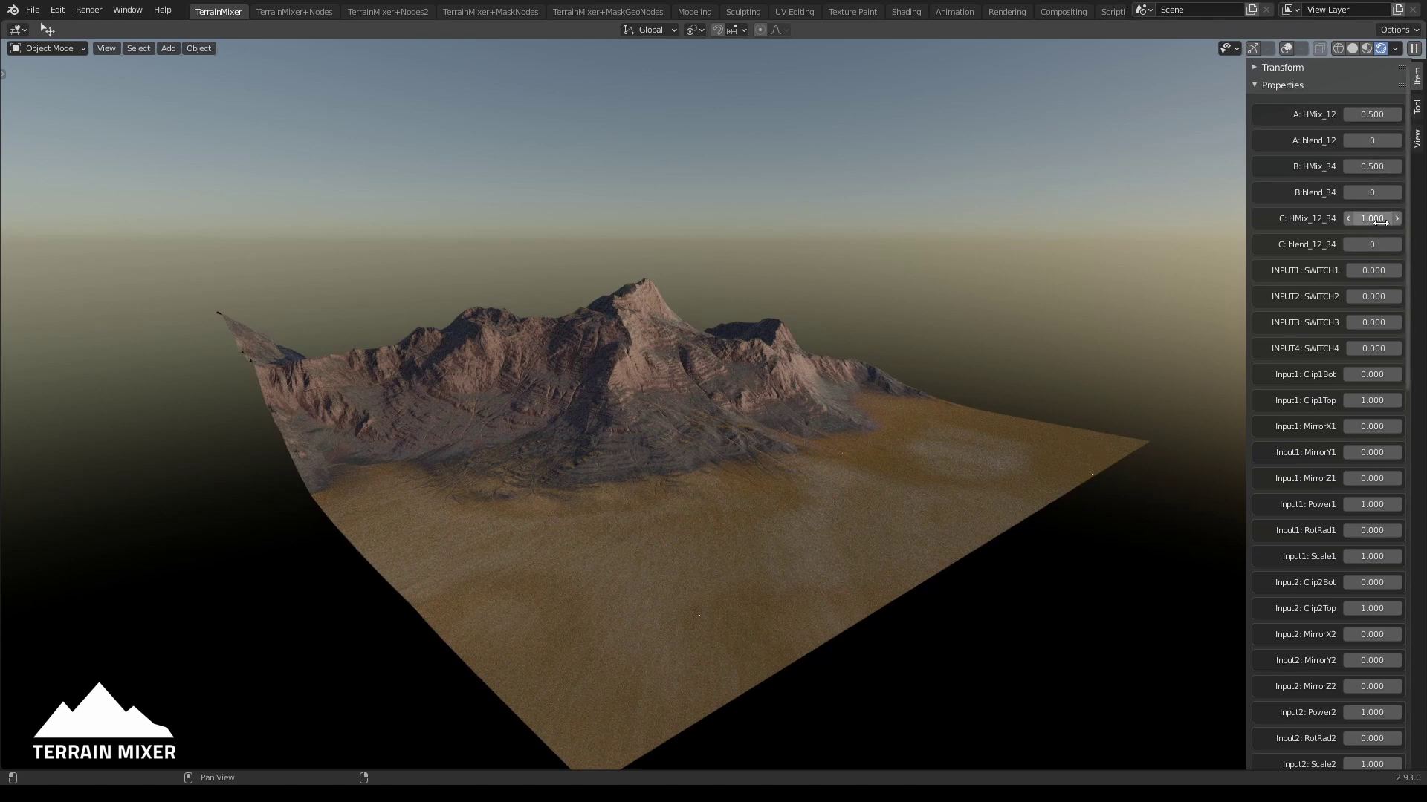
# Set both C: HMix_12_34 and A: HMix_12 to 0 so that only the first heightmap shapes the terrain
pyautogui.moveTo(1369, 218); pyautogui.dragTo(1322, 219)
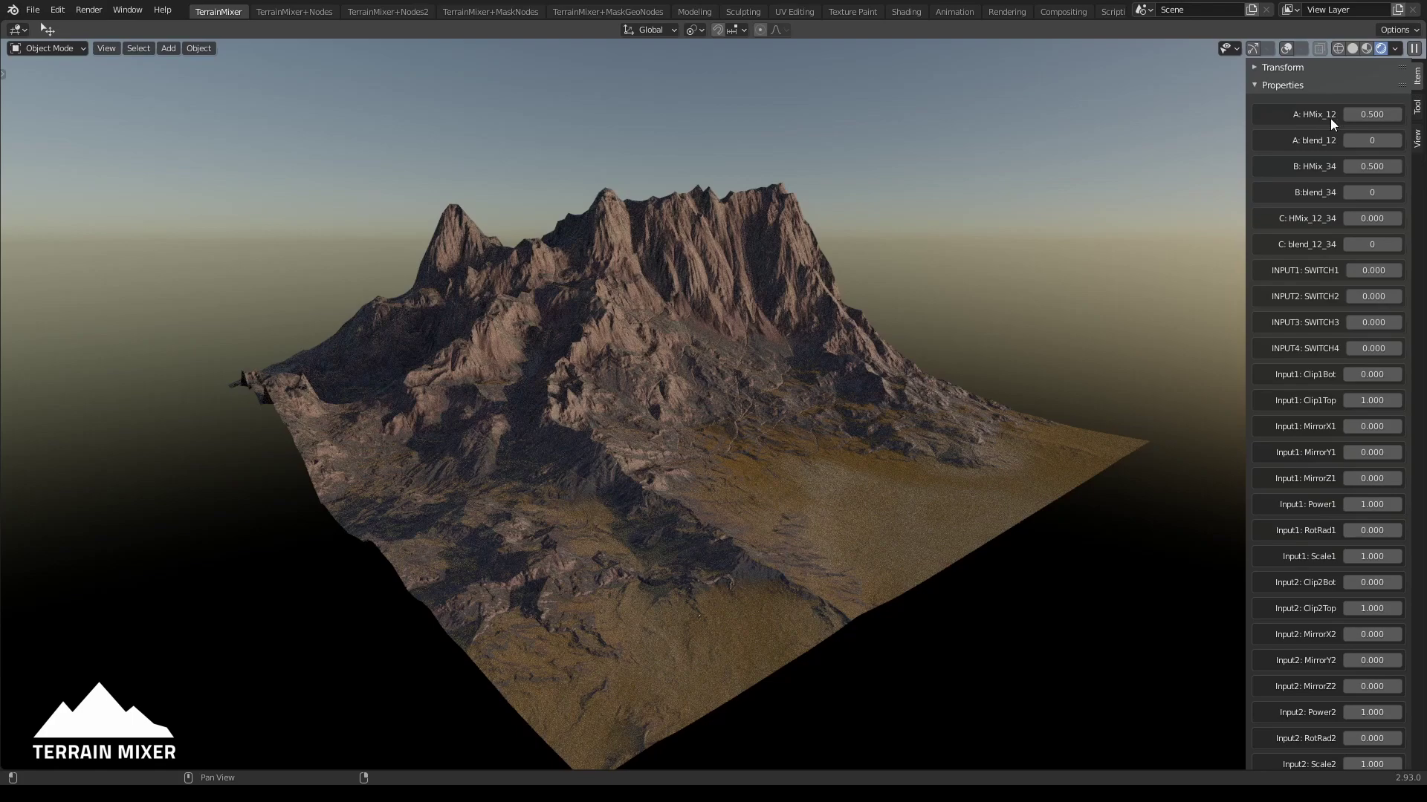
pyautogui.moveTo(1372, 115); pyautogui.dragTo(1330, 115)
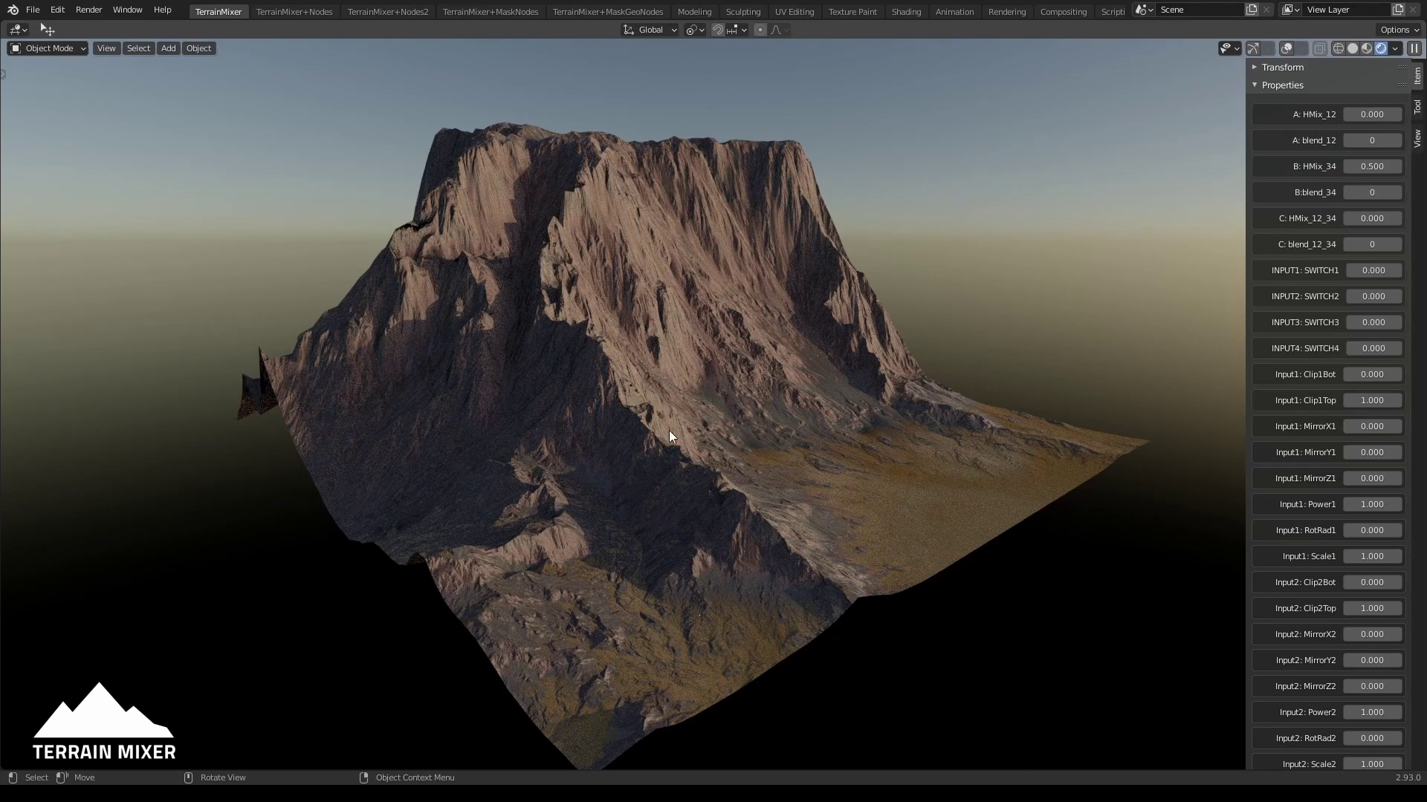
# Set C: HMix_12_34 to 1 and B: HMix_34 to 0 so that only the third heightmap shapes the terrain
pyautogui.moveTo(760, 373)
pyautogui.mouseDown(button='middle')
pyautogui.moveTo(770, 381)
pyautogui.moveTo(754, 373)
pyautogui.mouseUp(button='middle')
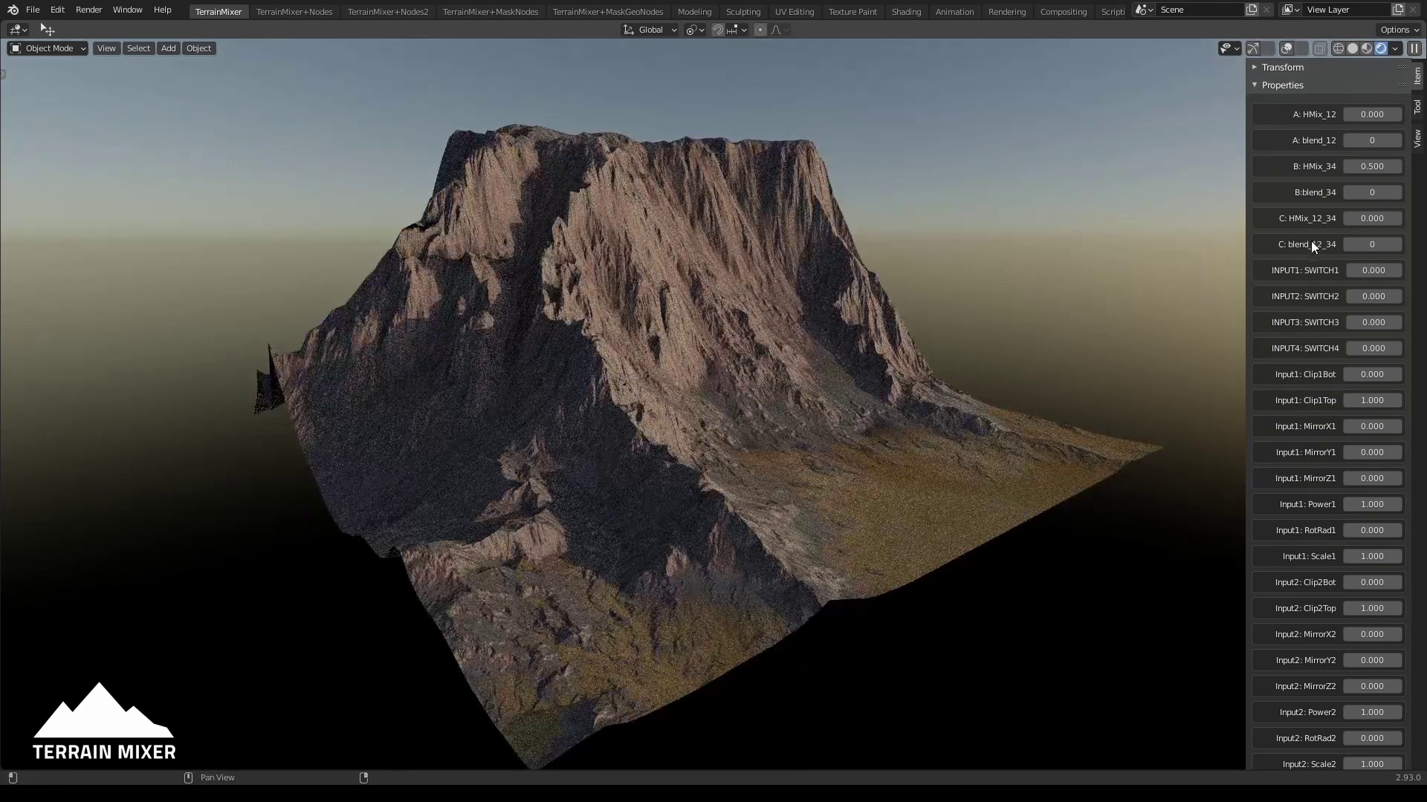
pyautogui.moveTo(1372, 219)
pyautogui.mouseDown()
pyautogui.moveTo(1412, 218)
pyautogui.moveTo(1356, 218)
pyautogui.mouseUp()
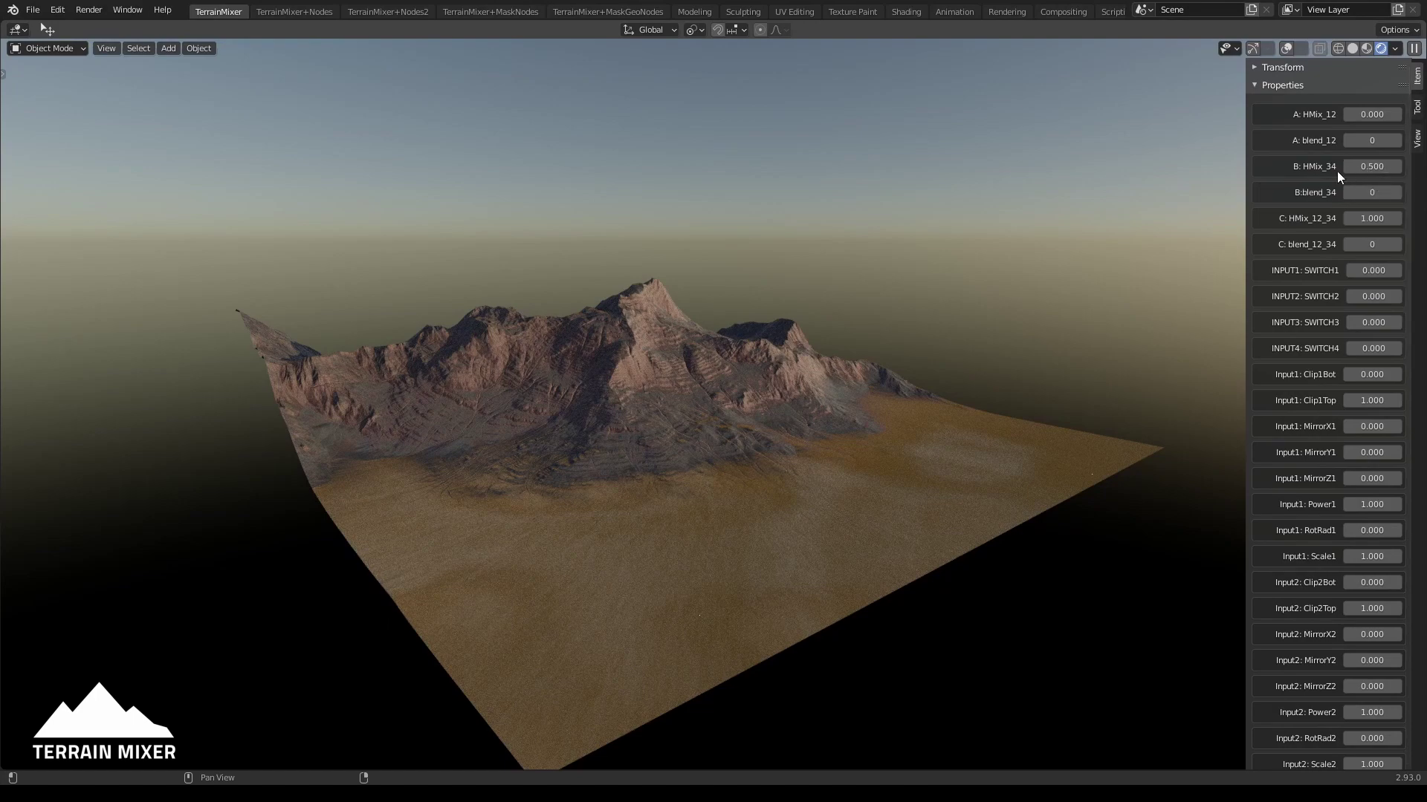
pyautogui.moveTo(1372, 167); pyautogui.dragTo(1307, 168)
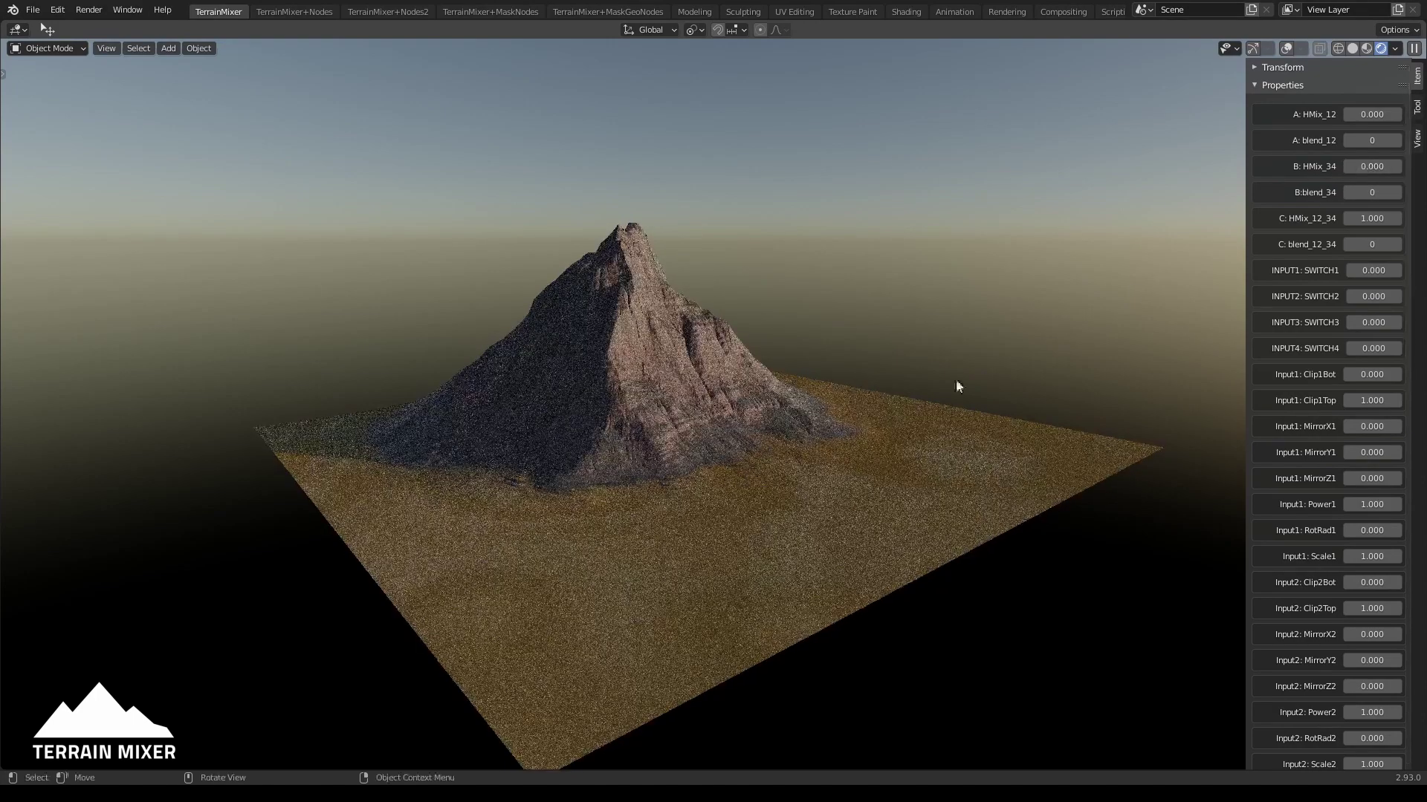
# Set INPUT3: SWITCH3 to 1 to try another heightmap source for the third input
pyautogui.moveTo(807, 359); pyautogui.dragTo(742, 365, button='middle')
pyautogui.scroll(4, 754, 361)
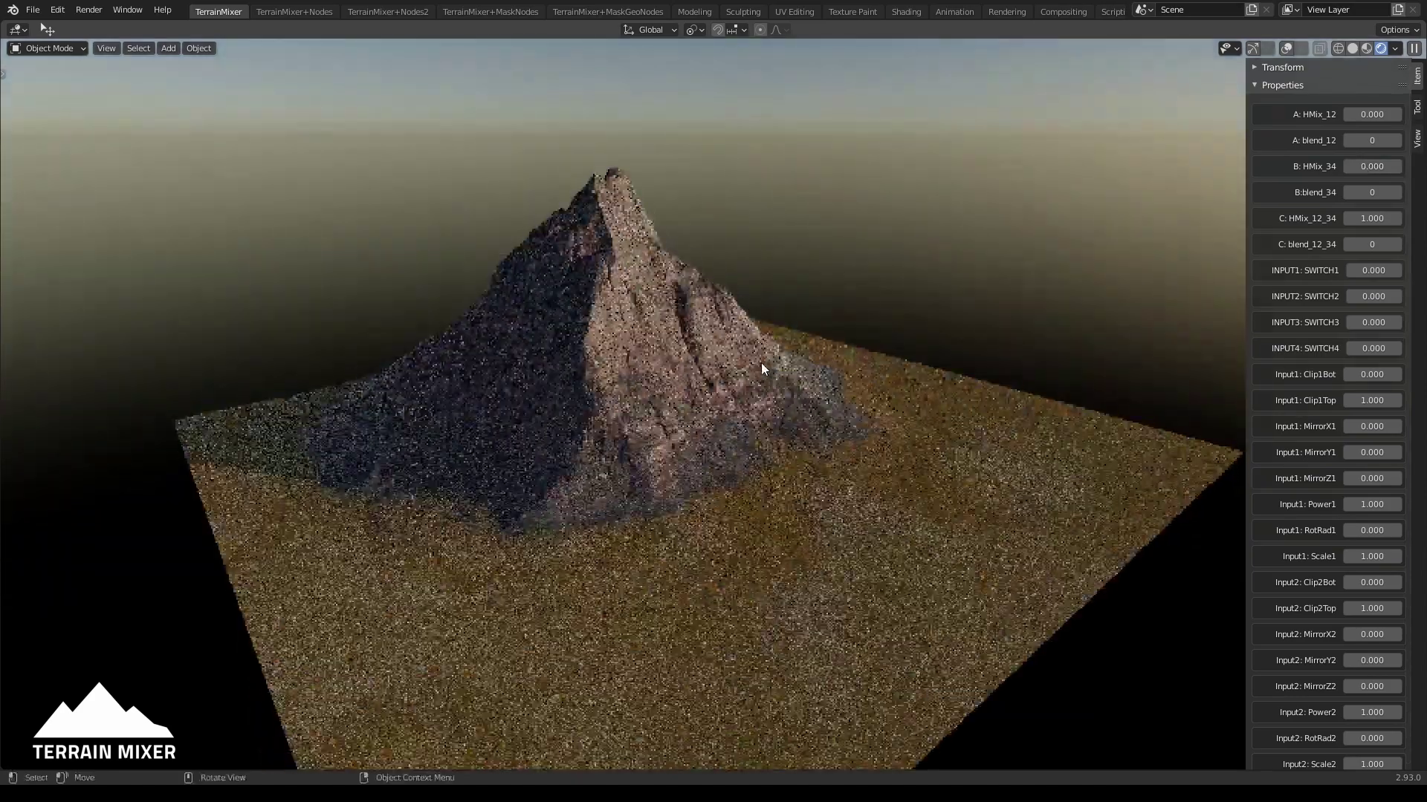
pyautogui.scroll(-2, 678, 409)
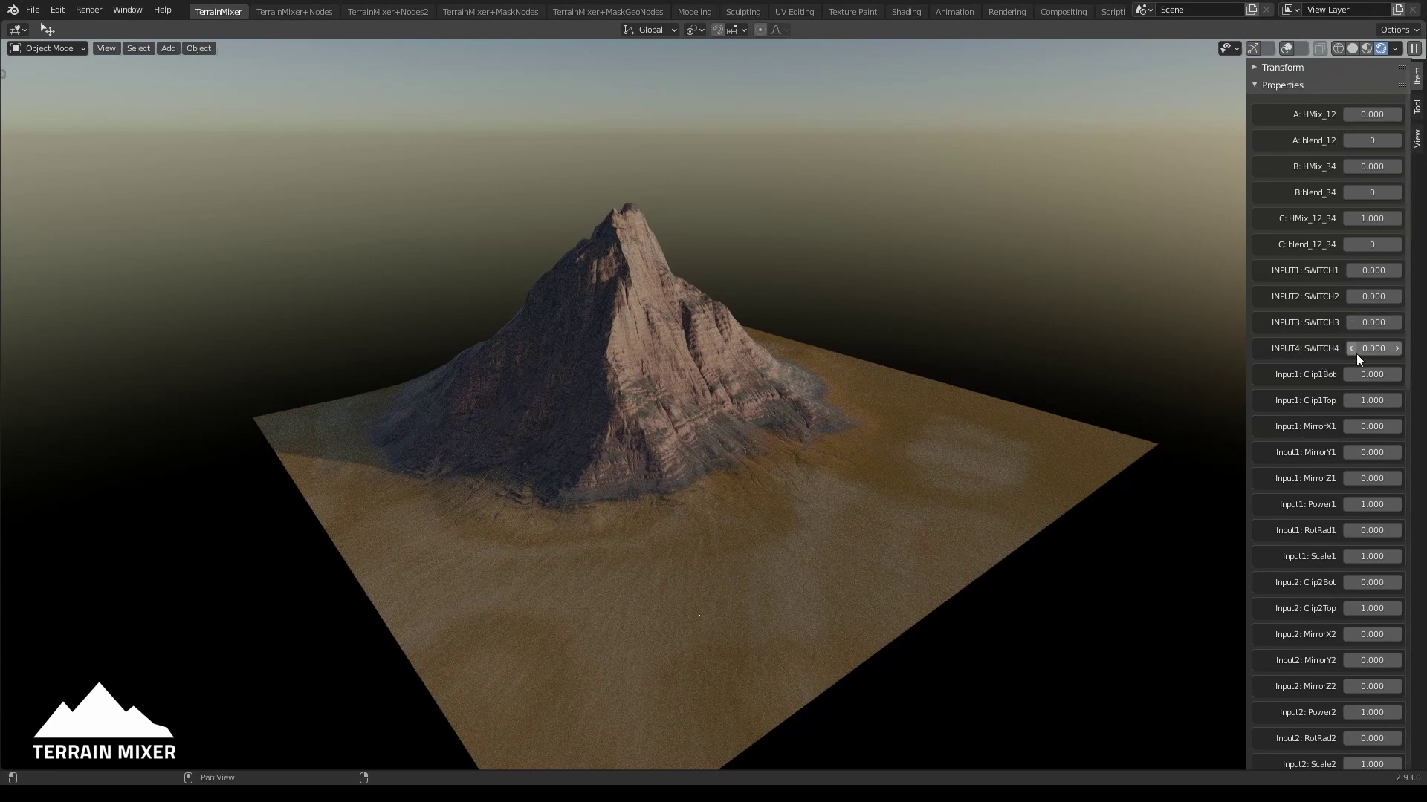
pyautogui.moveTo(1361, 326); pyautogui.dragTo(1397, 326)
pyautogui.moveTo(1360, 322); pyautogui.dragTo(1367, 323)
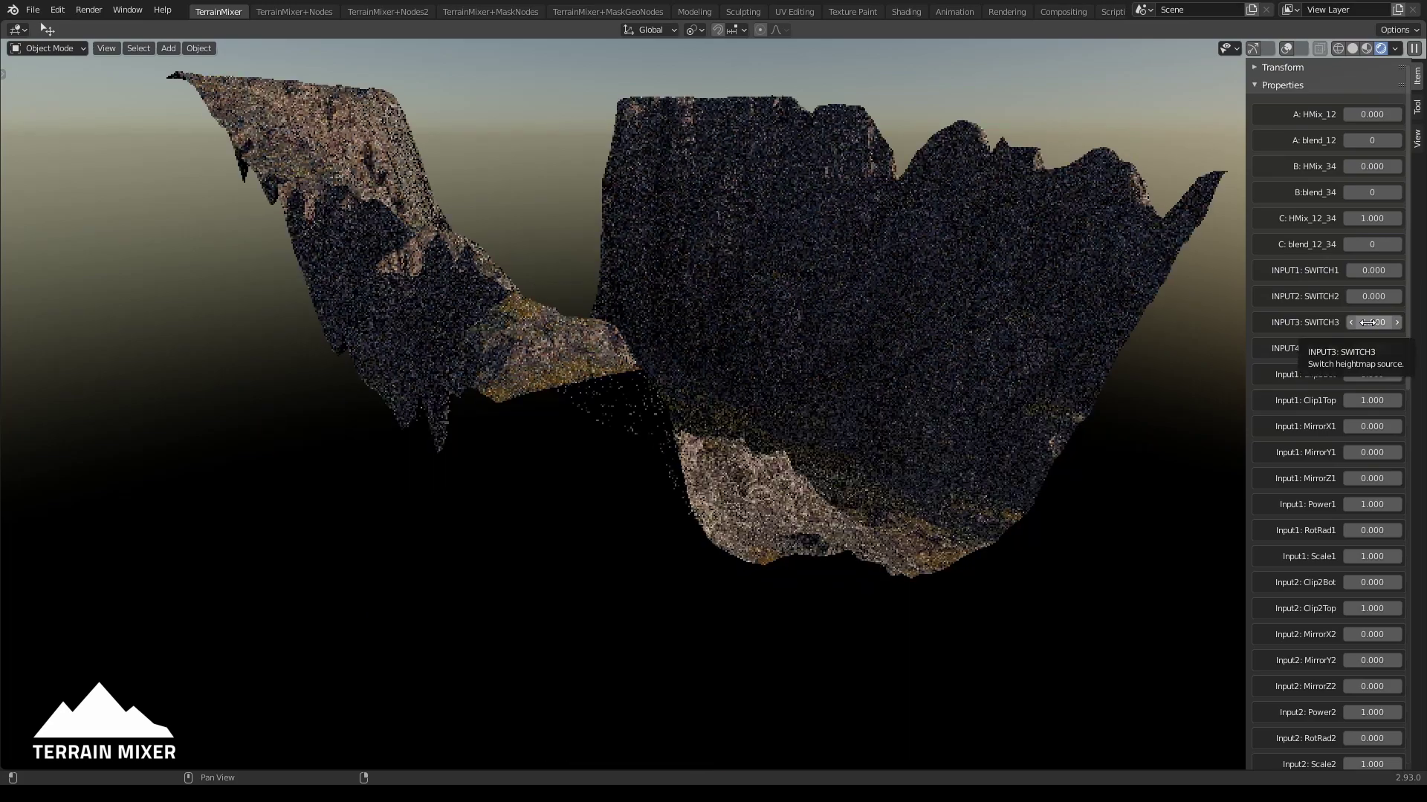
# Inspect the terrain from the new heightmap source and set INPUT3: SWITCH3 back to 0
pyautogui.moveTo(872, 370); pyautogui.dragTo(657, 444, button='middle')
pyautogui.moveTo(639, 395); pyautogui.dragTo(770, 403, button='middle')
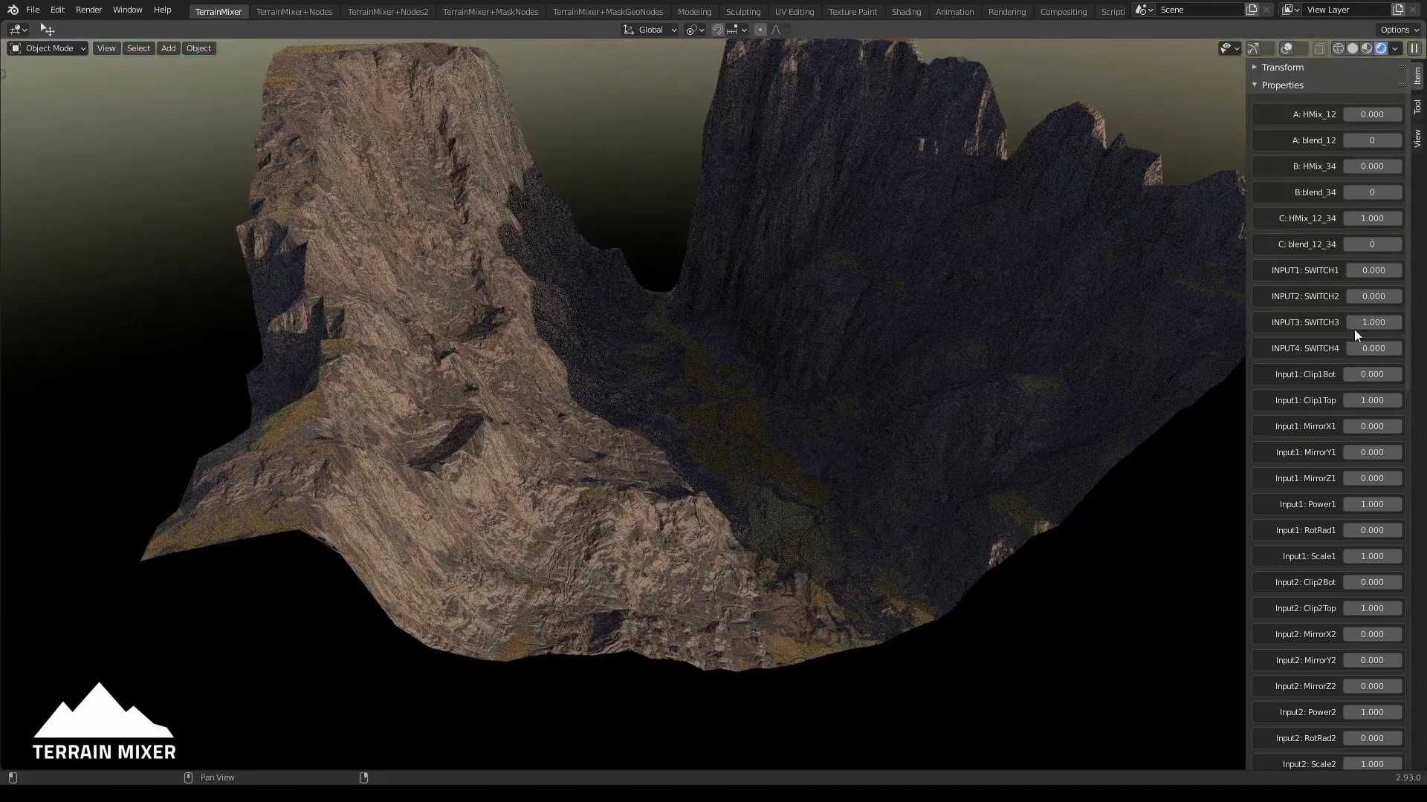
pyautogui.moveTo(1375, 322); pyautogui.dragTo(1354, 322)
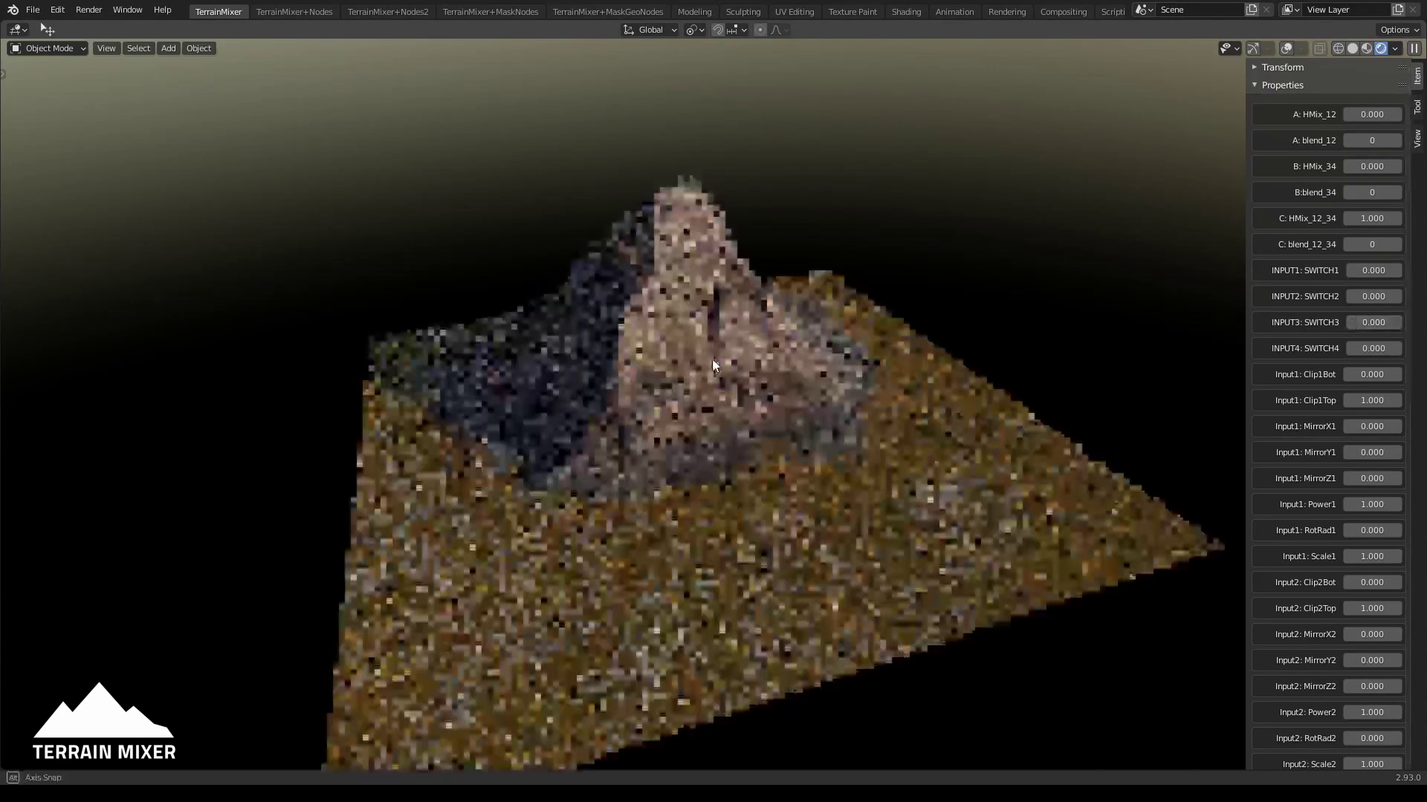
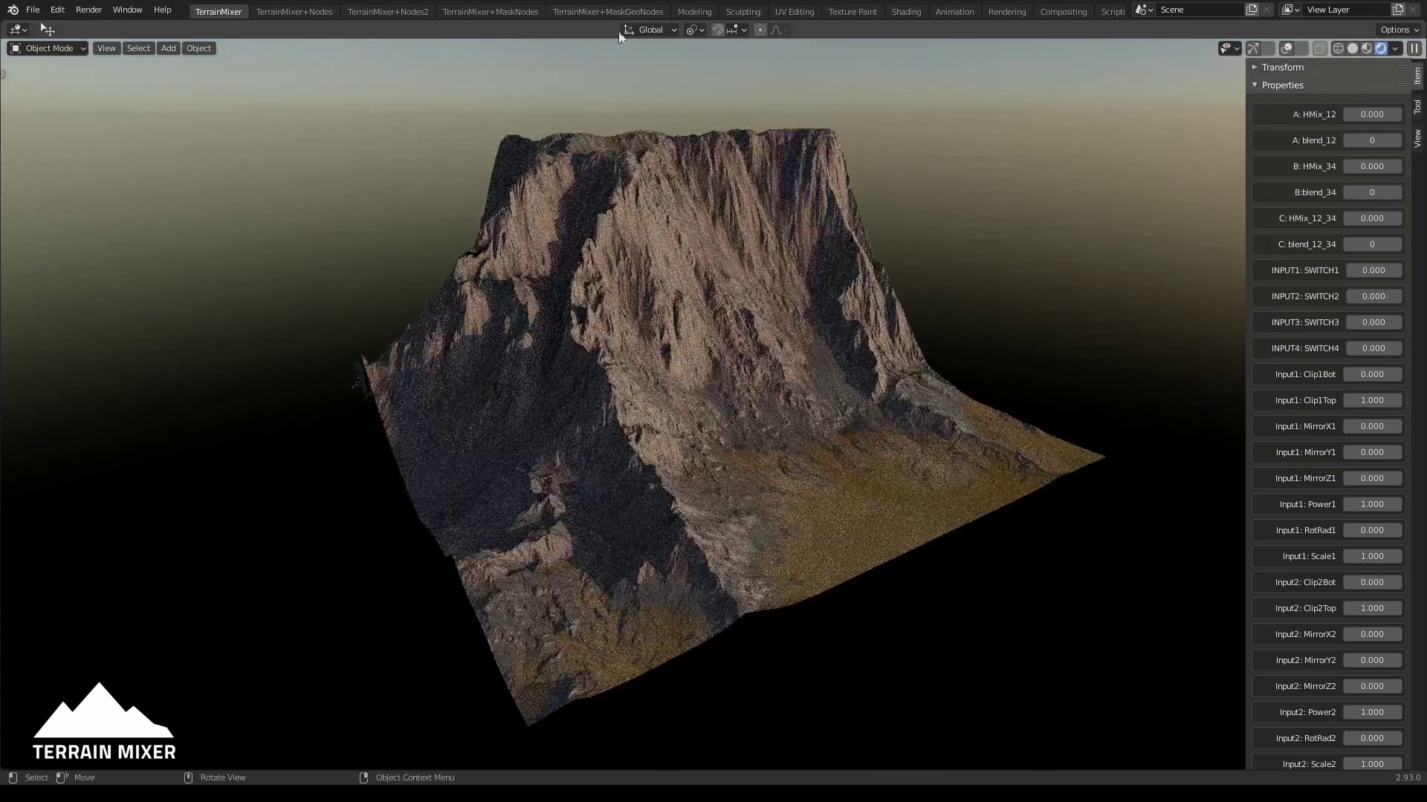
# Switch to the TerrainMixer+MaskGeoNodes workspace and display the terrain in rendered viewport shading
pyautogui.click(584, 13)
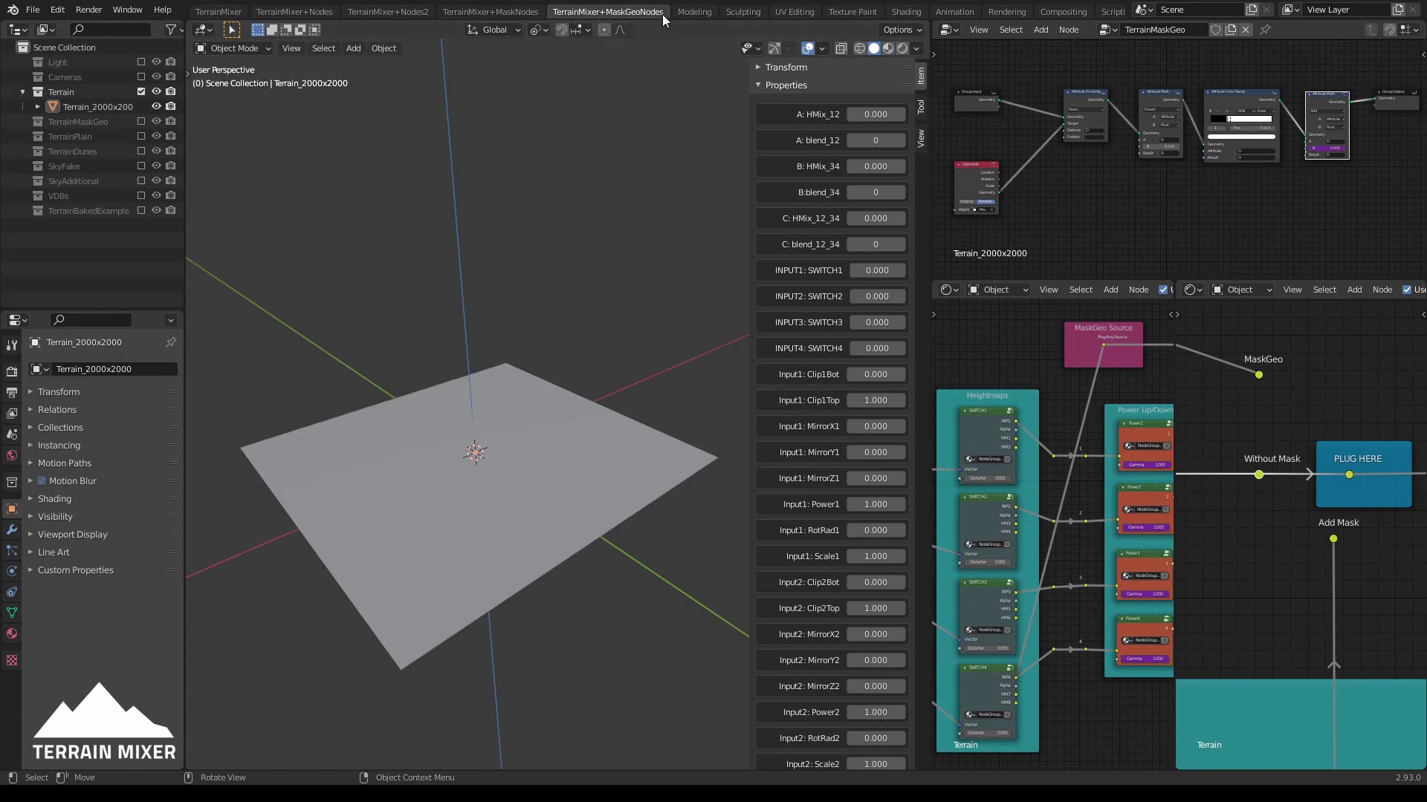
pyautogui.click(902, 49)
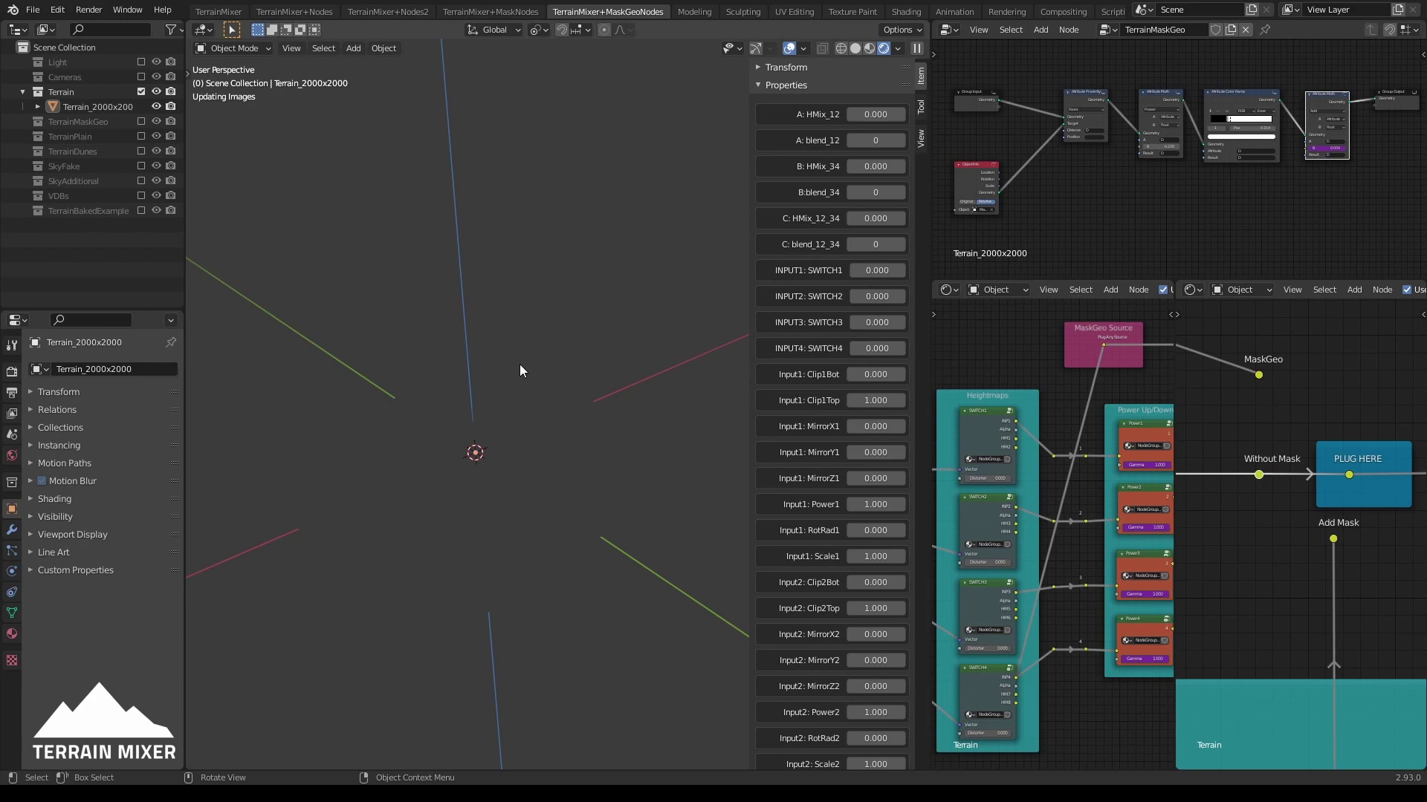
pyautogui.moveTo(520, 364); pyautogui.dragTo(545, 317, button='middle')
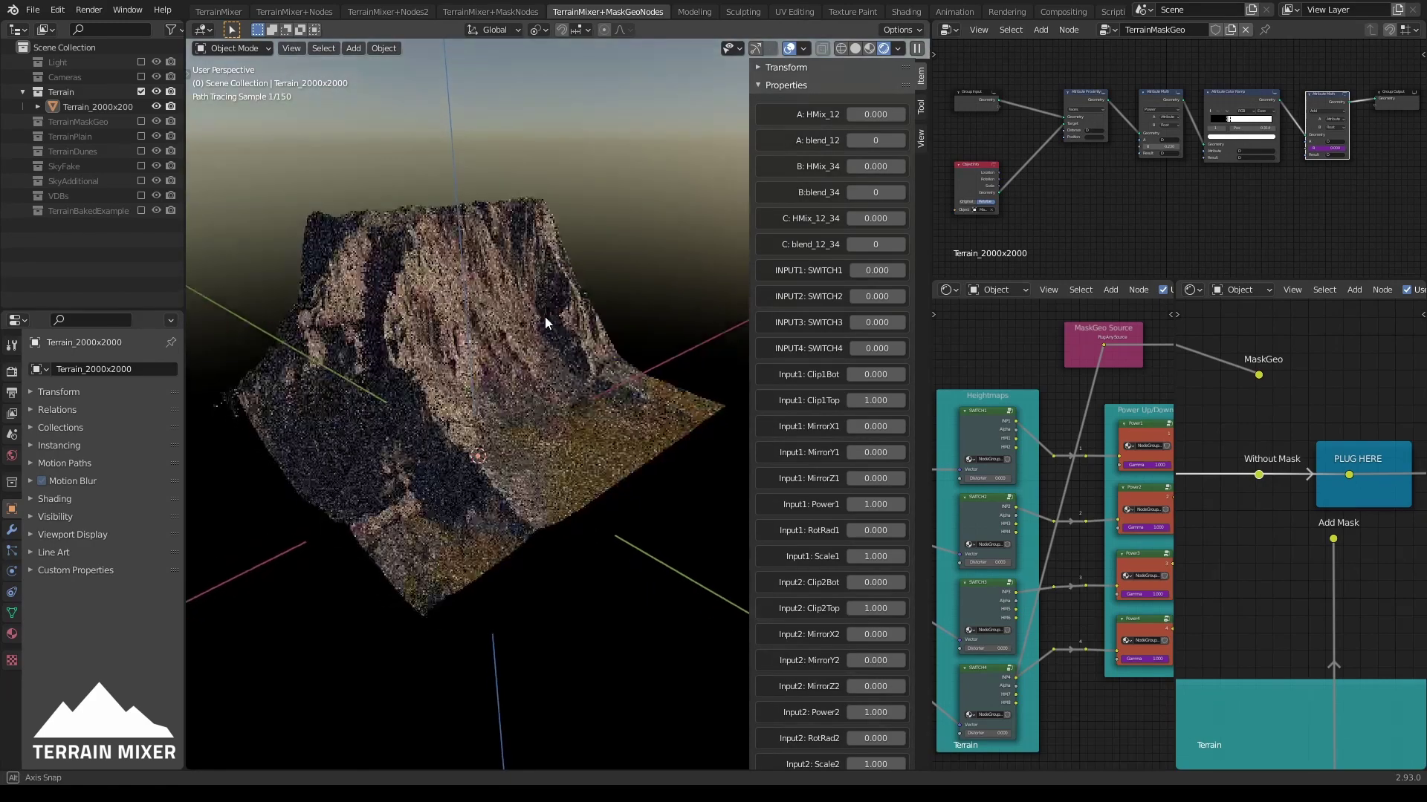
# Enable the TerrainMaskGeo collection and hide its MaskSphere and MaskPlane objects, leaving only the curve mask
pyautogui.click(140, 122)
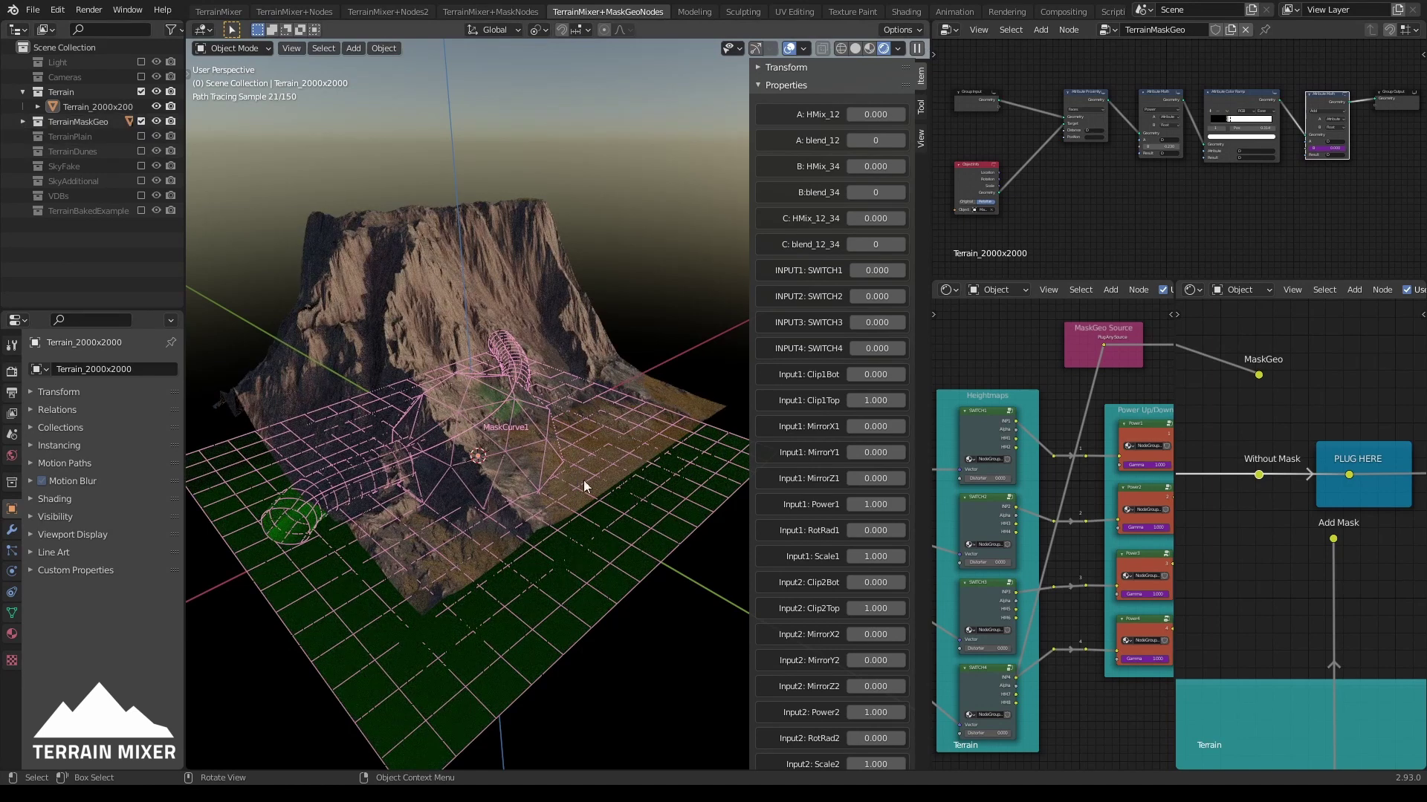
pyautogui.click(23, 122)
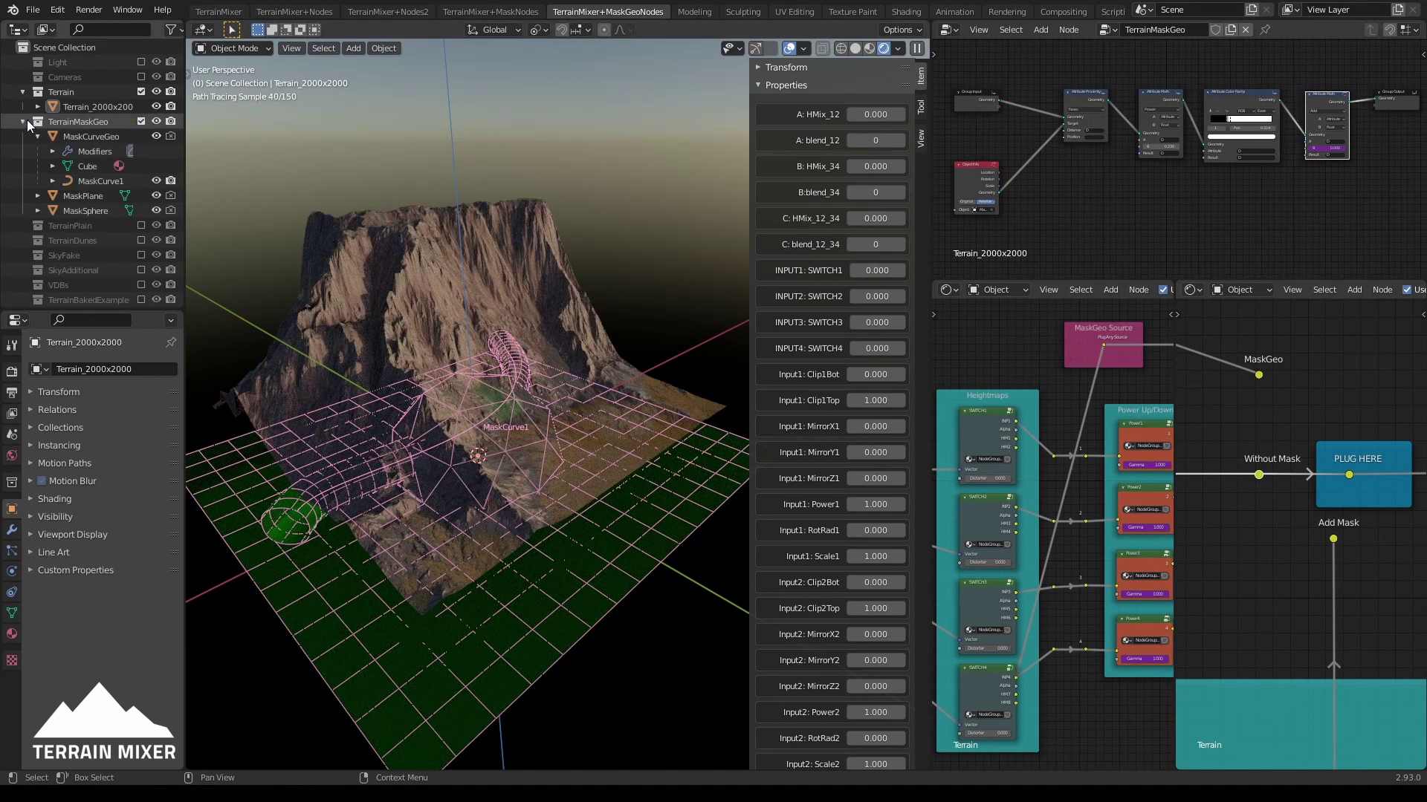
pyautogui.click(156, 210)
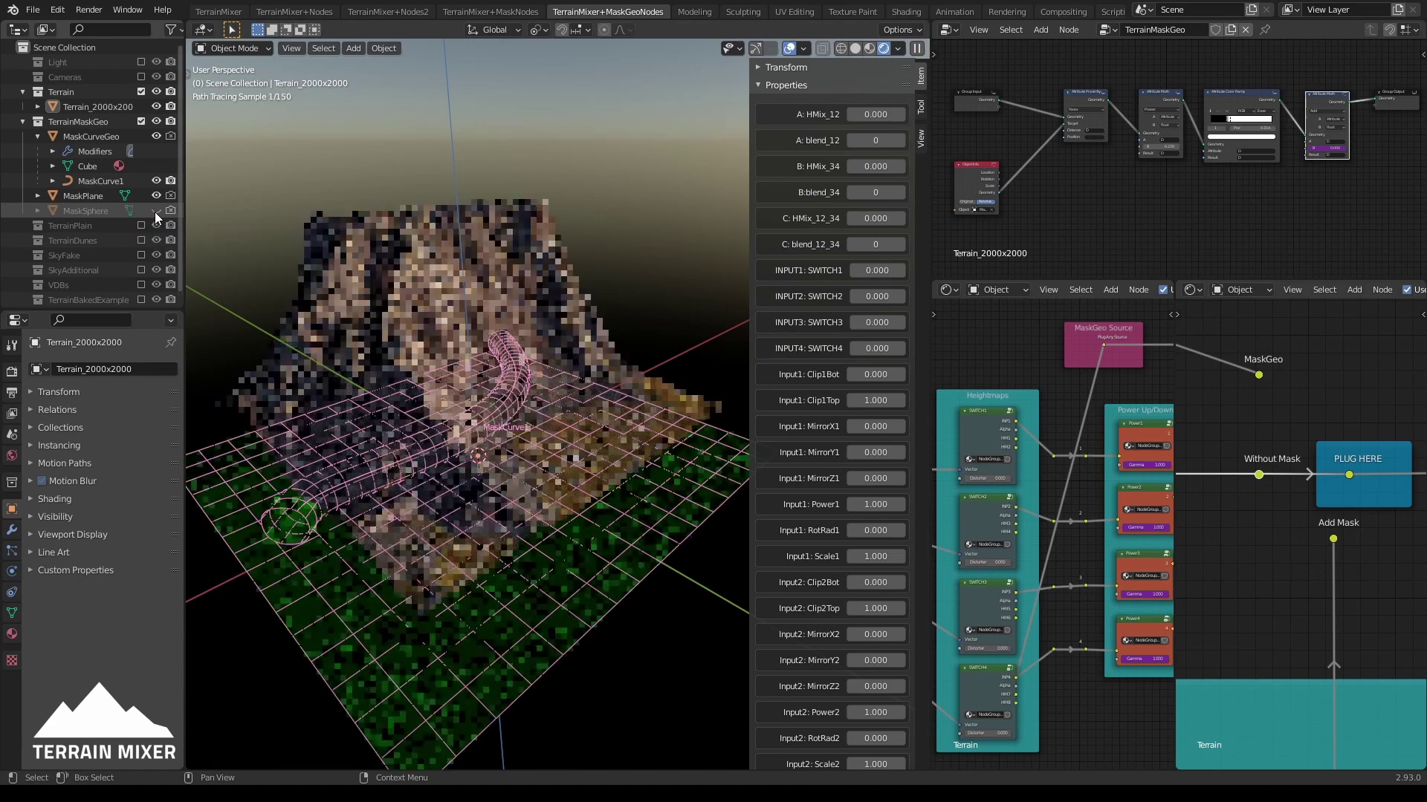
pyautogui.click(156, 197)
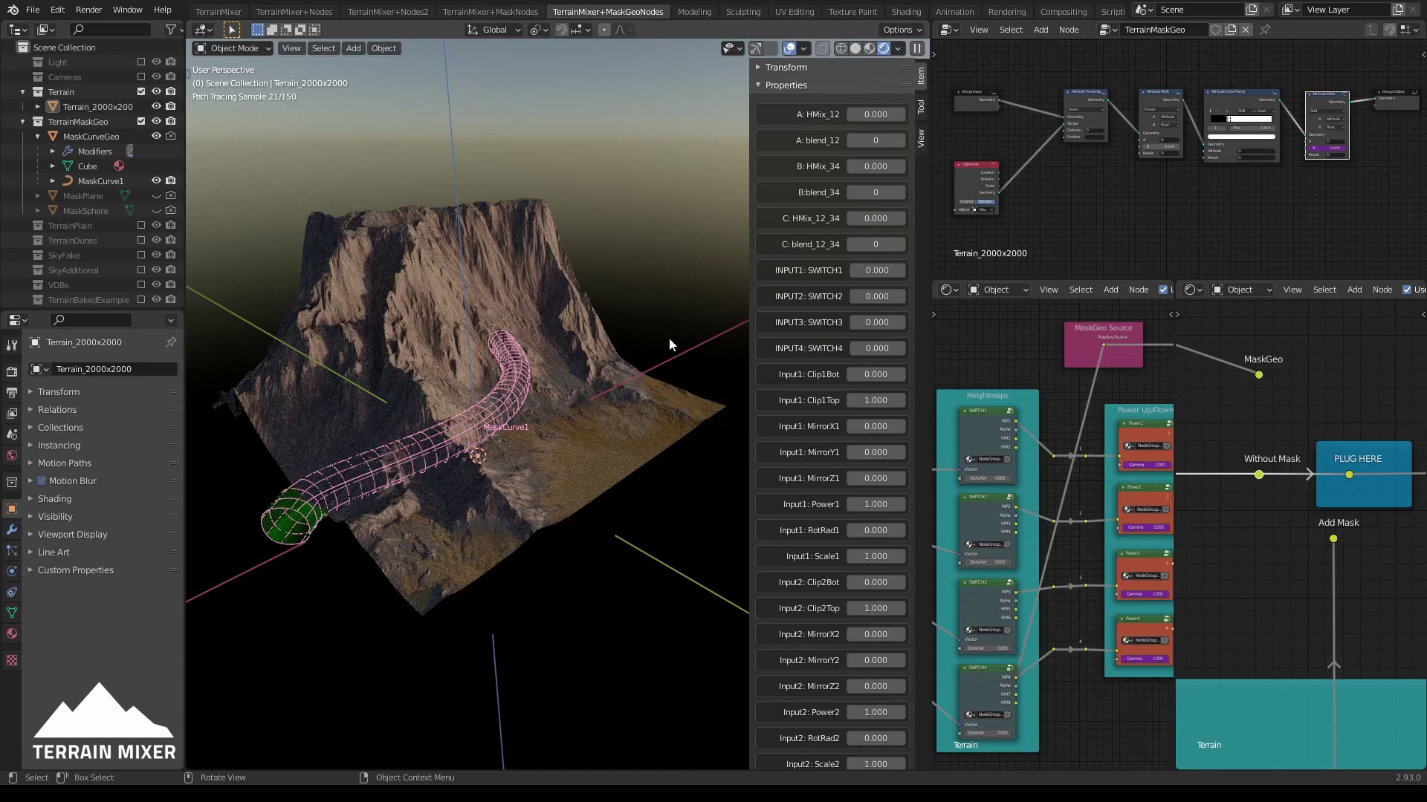
# Connect the MaskGeo reroute to the PLUG HERE point so the curve mask affects the terrain
pyautogui.moveTo(669, 344)
pyautogui.mouseDown(button='middle')
pyautogui.moveTo(657, 336)
pyautogui.moveTo(643, 359)
pyautogui.mouseUp(button='middle')
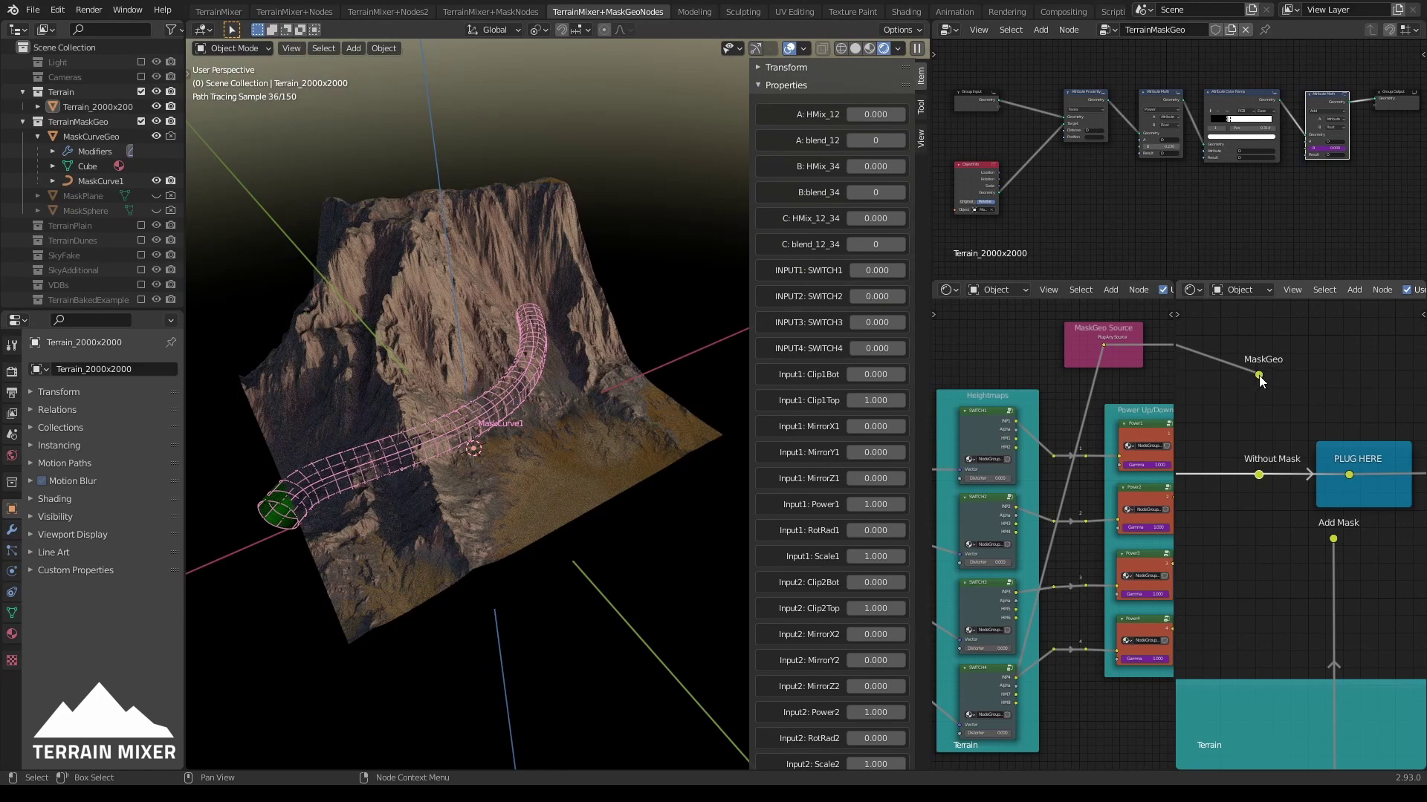
pyautogui.moveTo(1258, 376); pyautogui.dragTo(1346, 476)
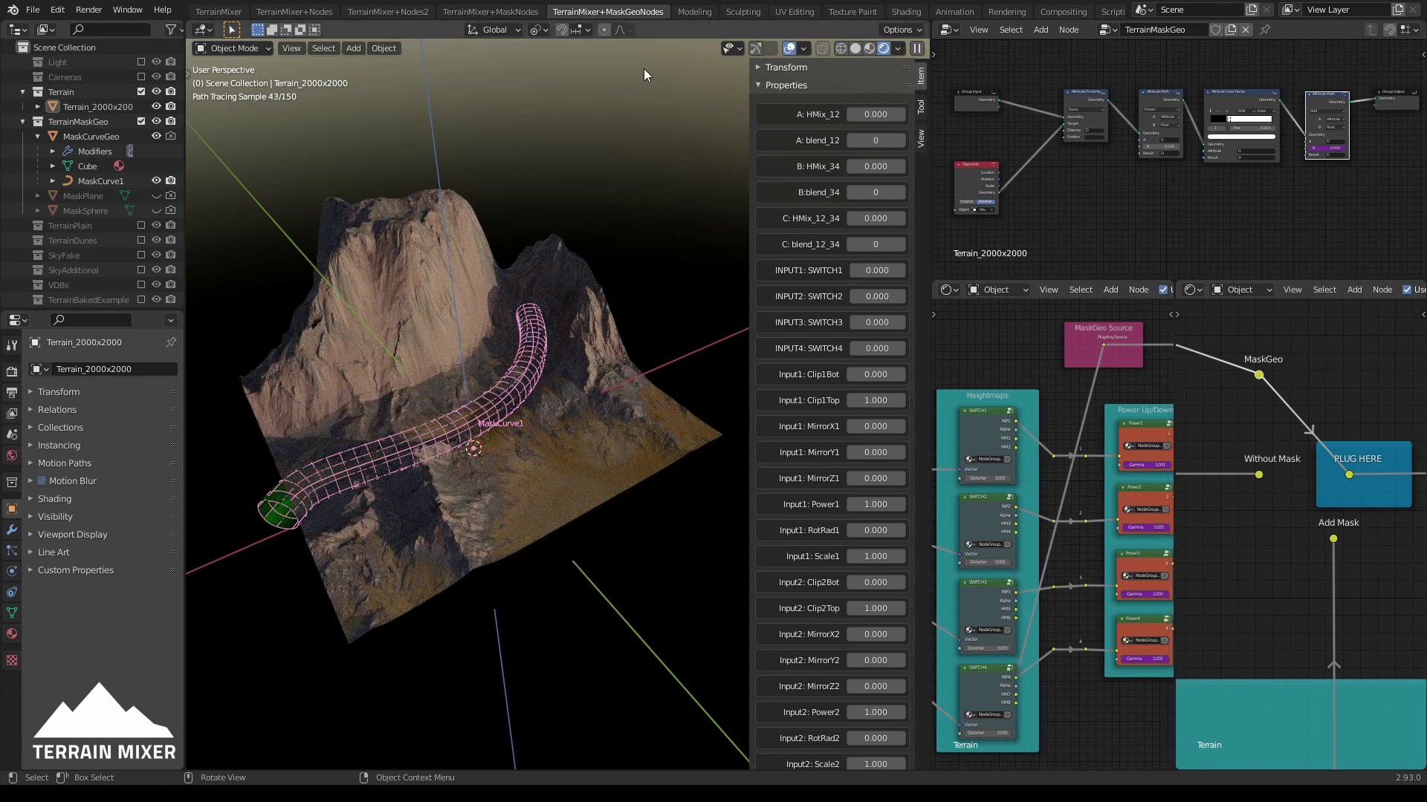
# In the TerrainMixer+Nodes workspace, connect Without Mask to PLUG HERE and then reconnect MaskGeo to it
pyautogui.click(294, 12)
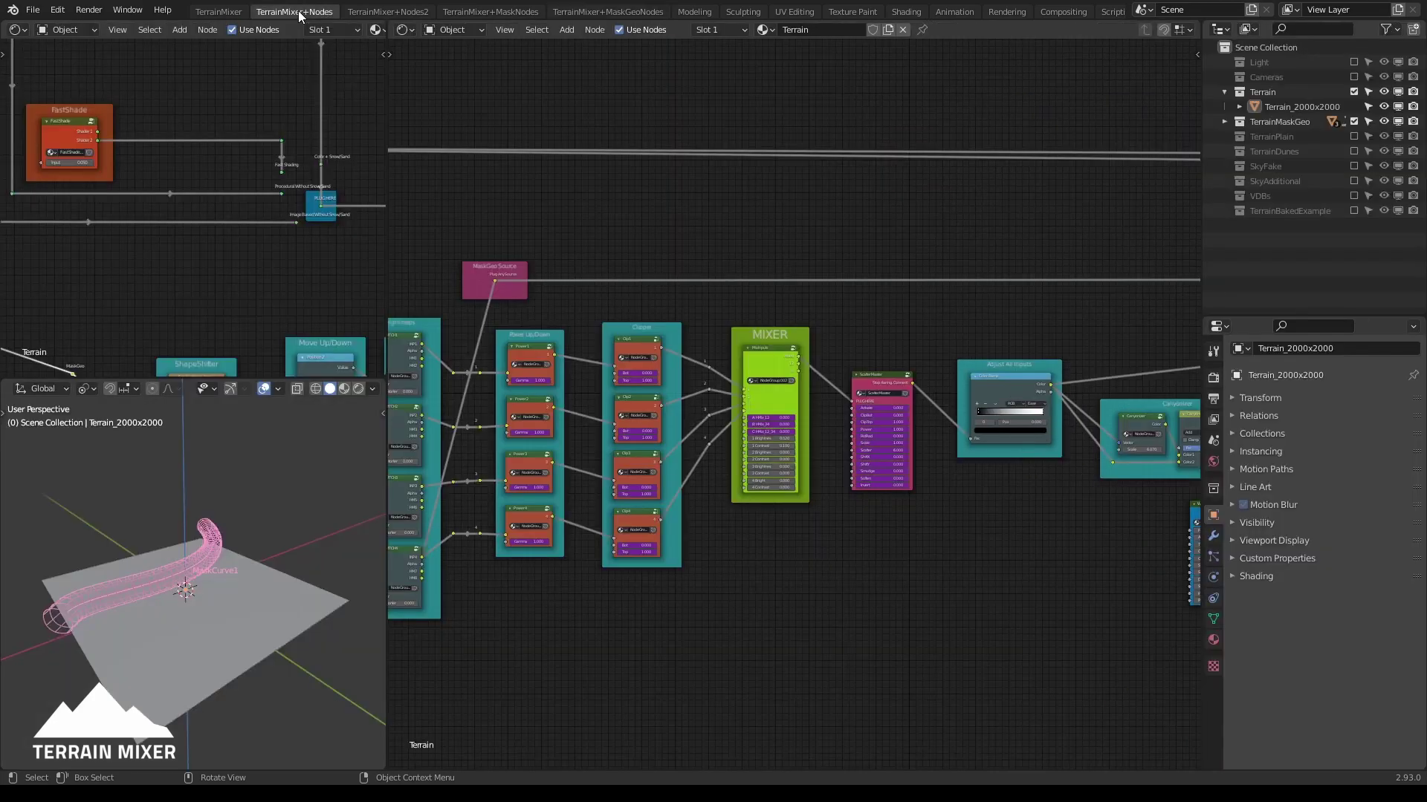
pyautogui.moveTo(666, 624); pyautogui.dragTo(380, 592, button='middle')
pyautogui.moveTo(939, 556); pyautogui.dragTo(916, 389, button='middle')
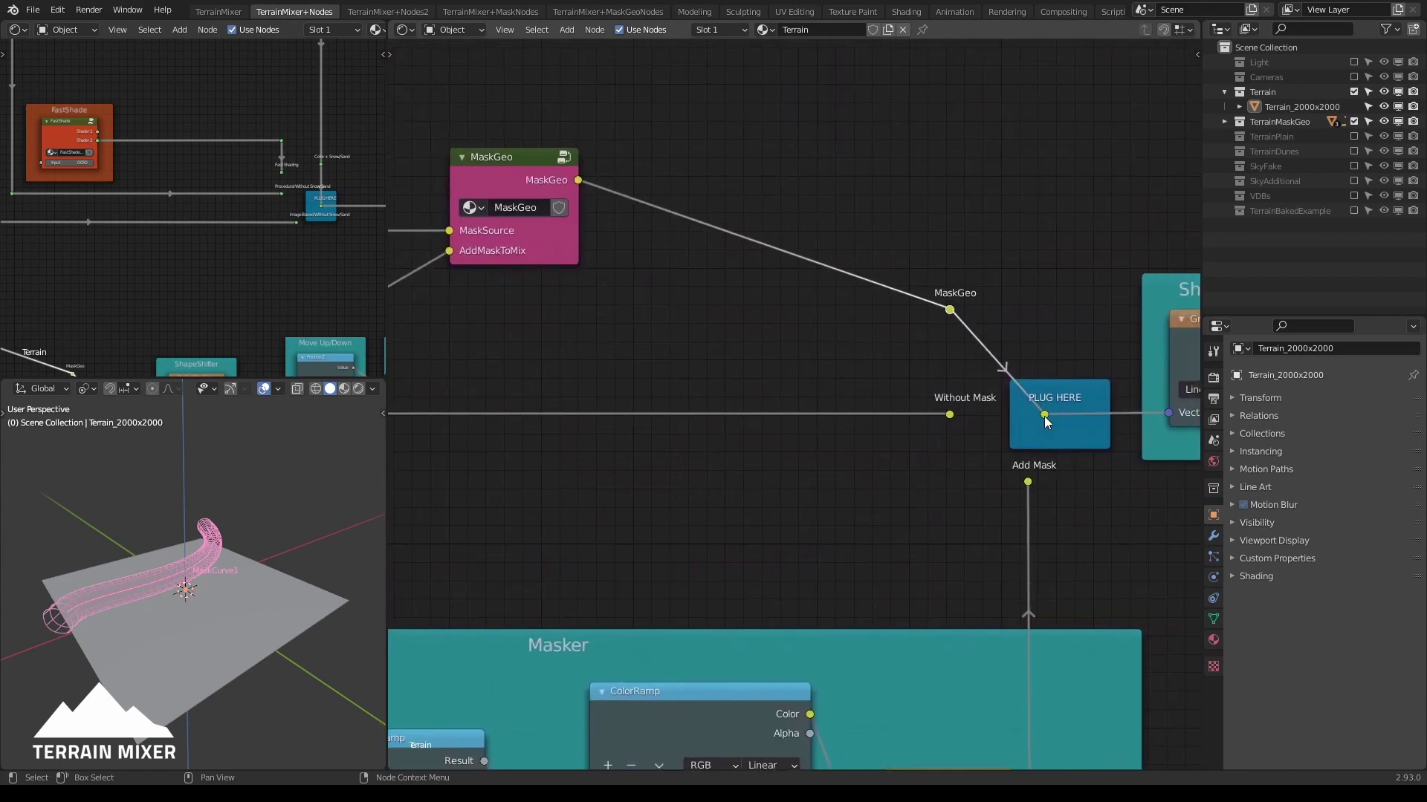
pyautogui.moveTo(947, 412); pyautogui.dragTo(1044, 416)
pyautogui.moveTo(951, 311); pyautogui.dragTo(1046, 417)
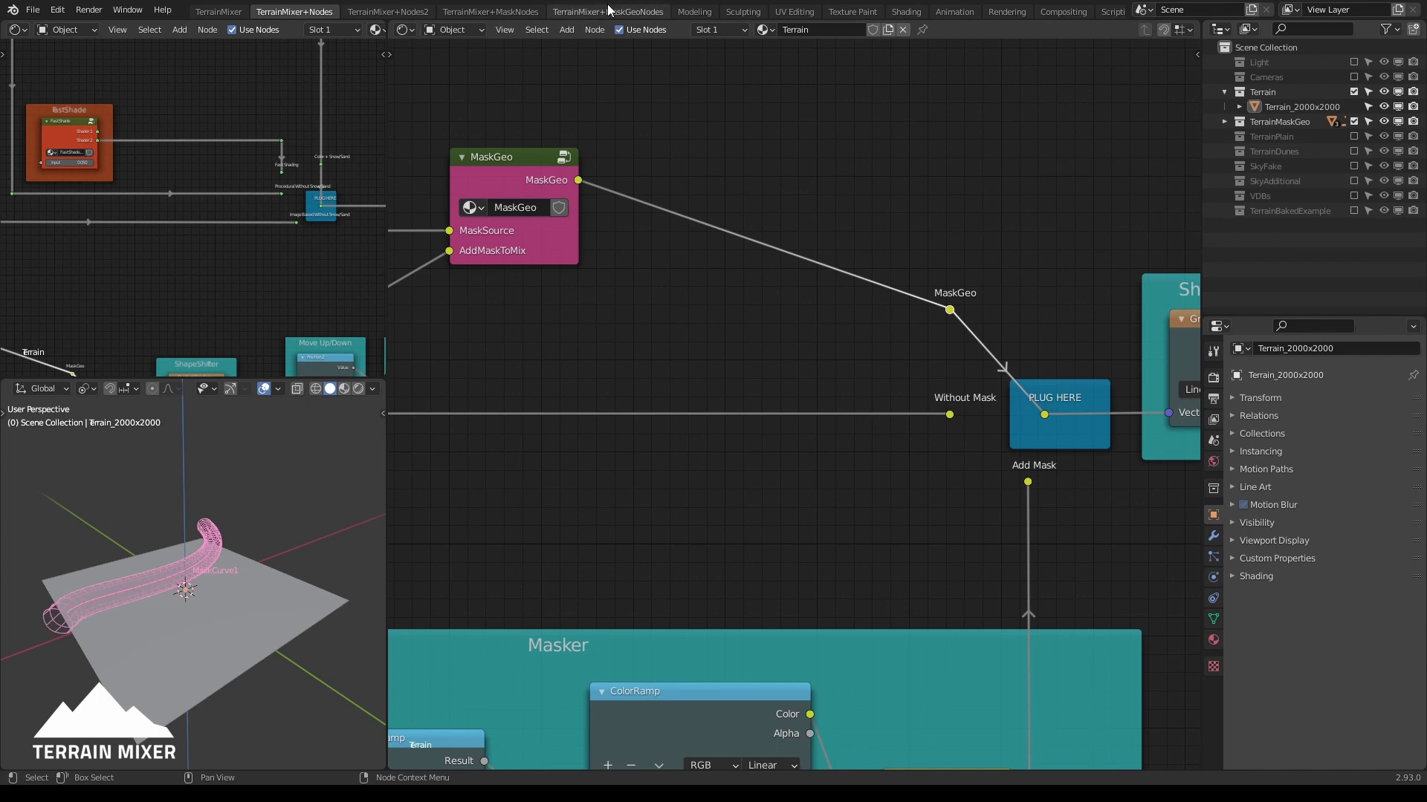
# Back in the TerrainMixer+MaskGeoNodes workspace, rotate MaskCurveGeo about 46° around the global Z axis
pyautogui.click(585, 13)
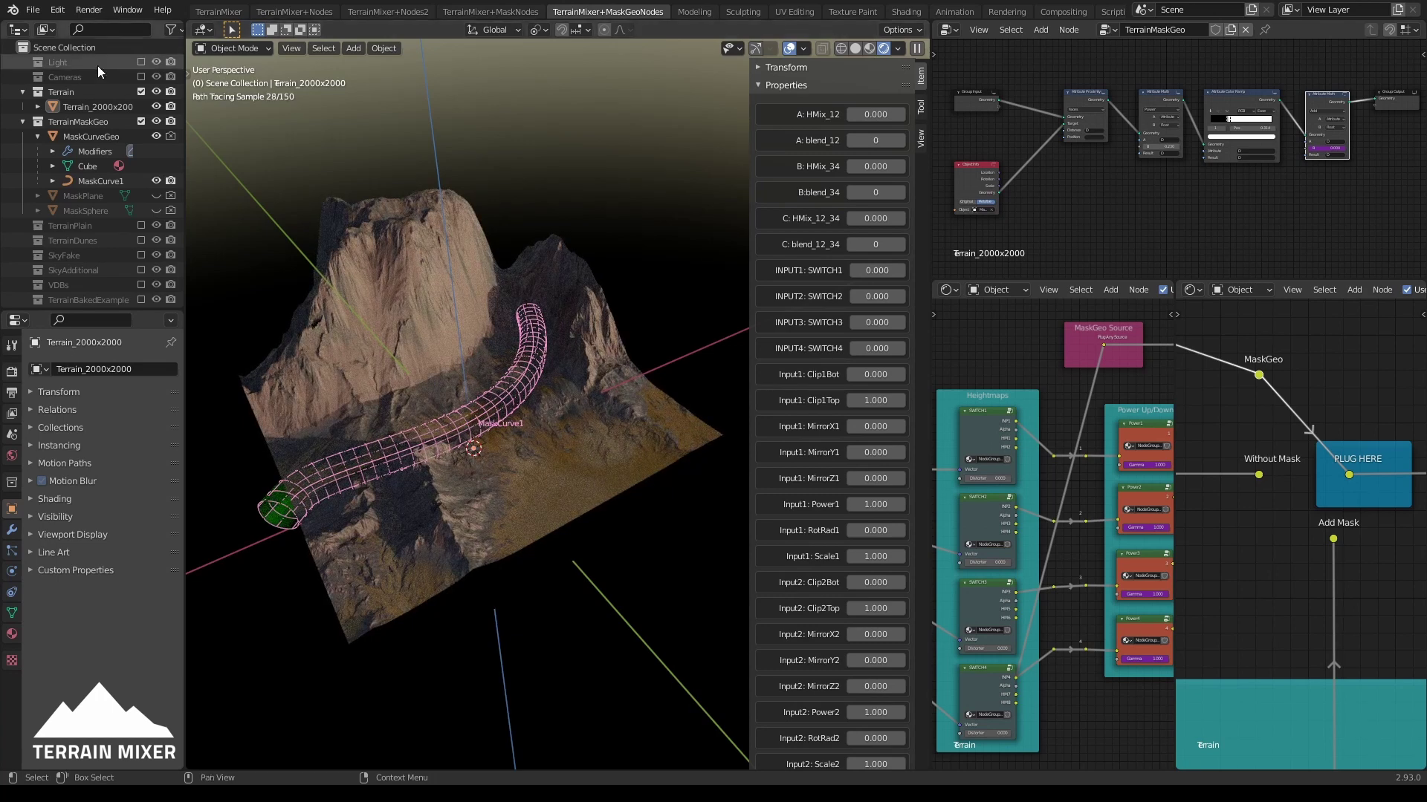
pyautogui.click(96, 137)
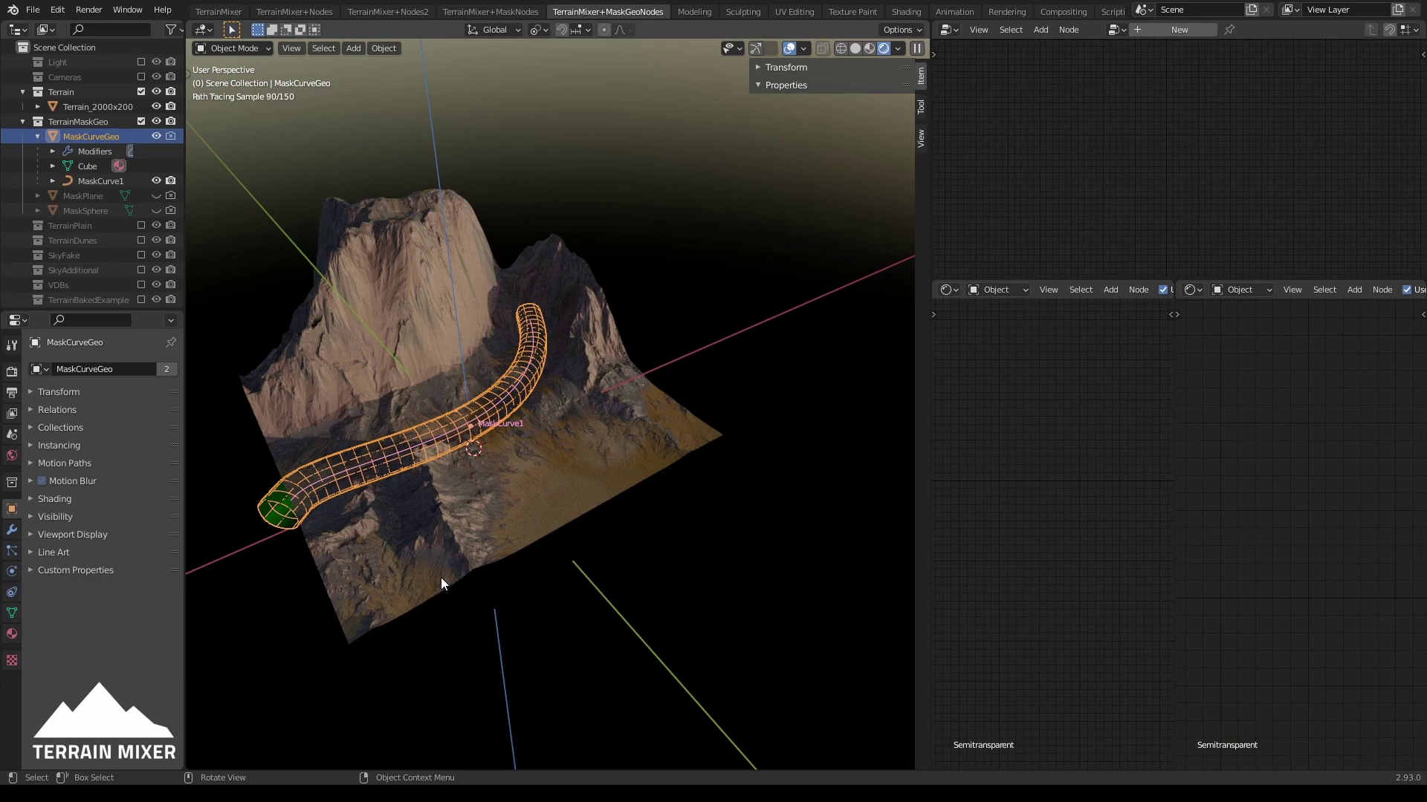
pyautogui.press('r')
pyautogui.press('z')
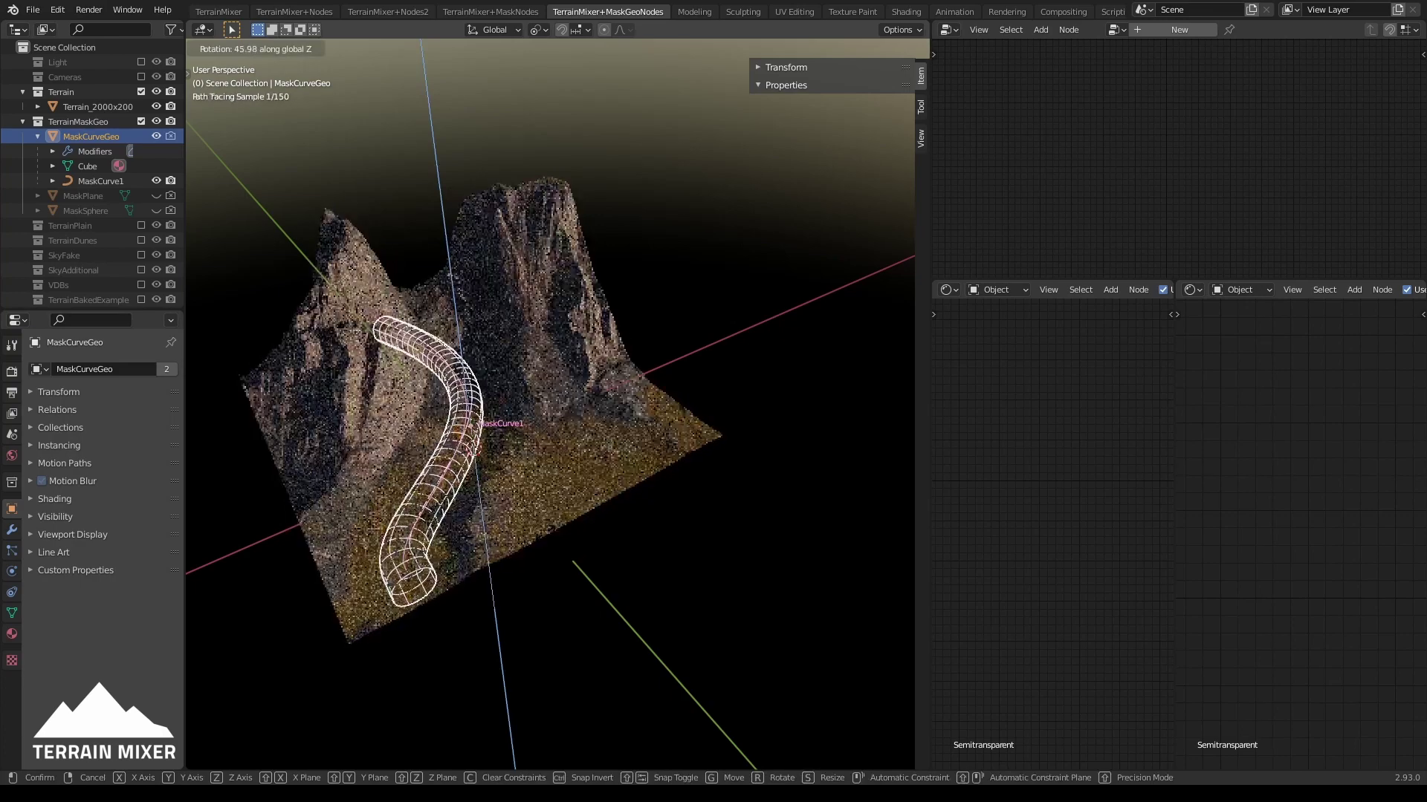
pyautogui.click(541, 532)
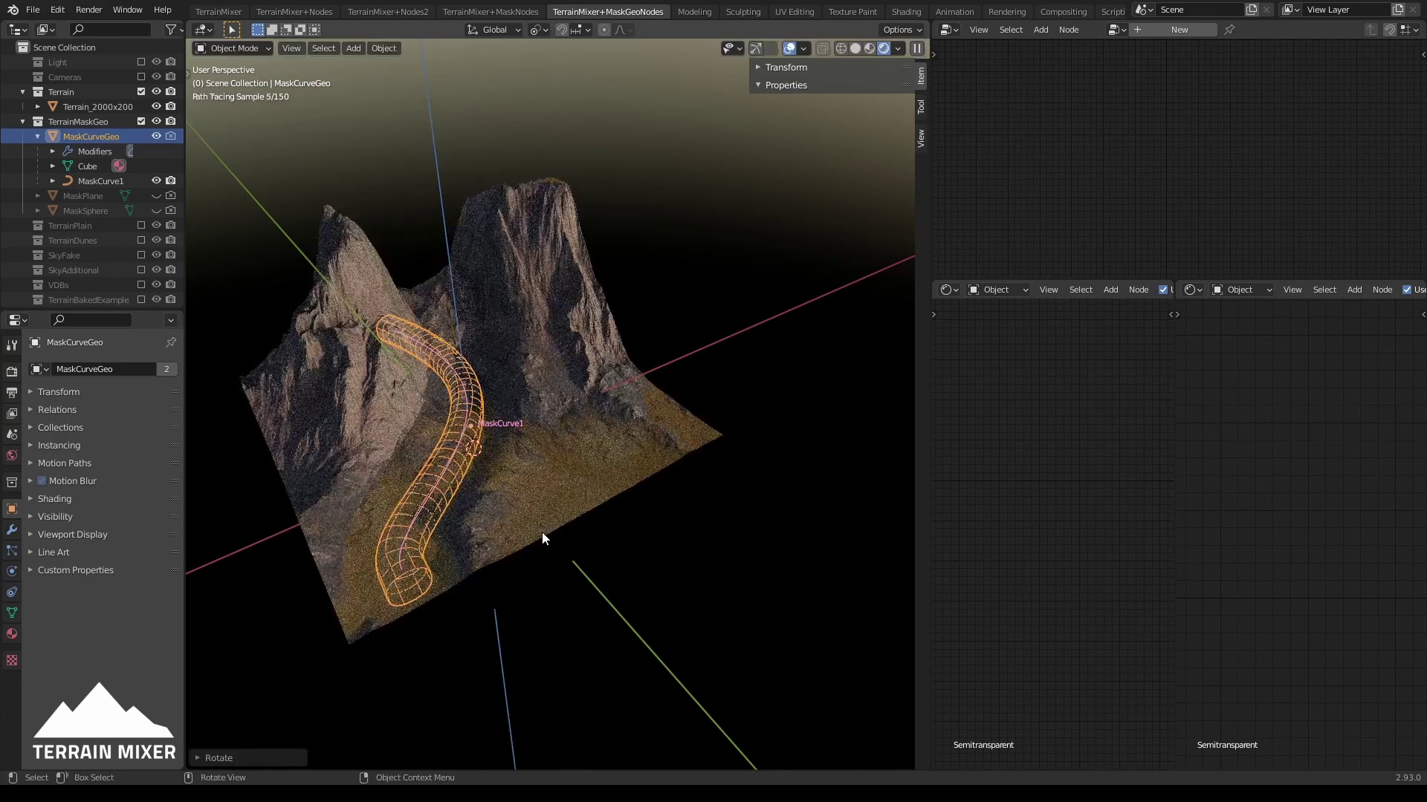
# Switch to the TerrainMixer workspace and locate the MaskGeo settings among the terrain's properties
pyautogui.click(219, 11)
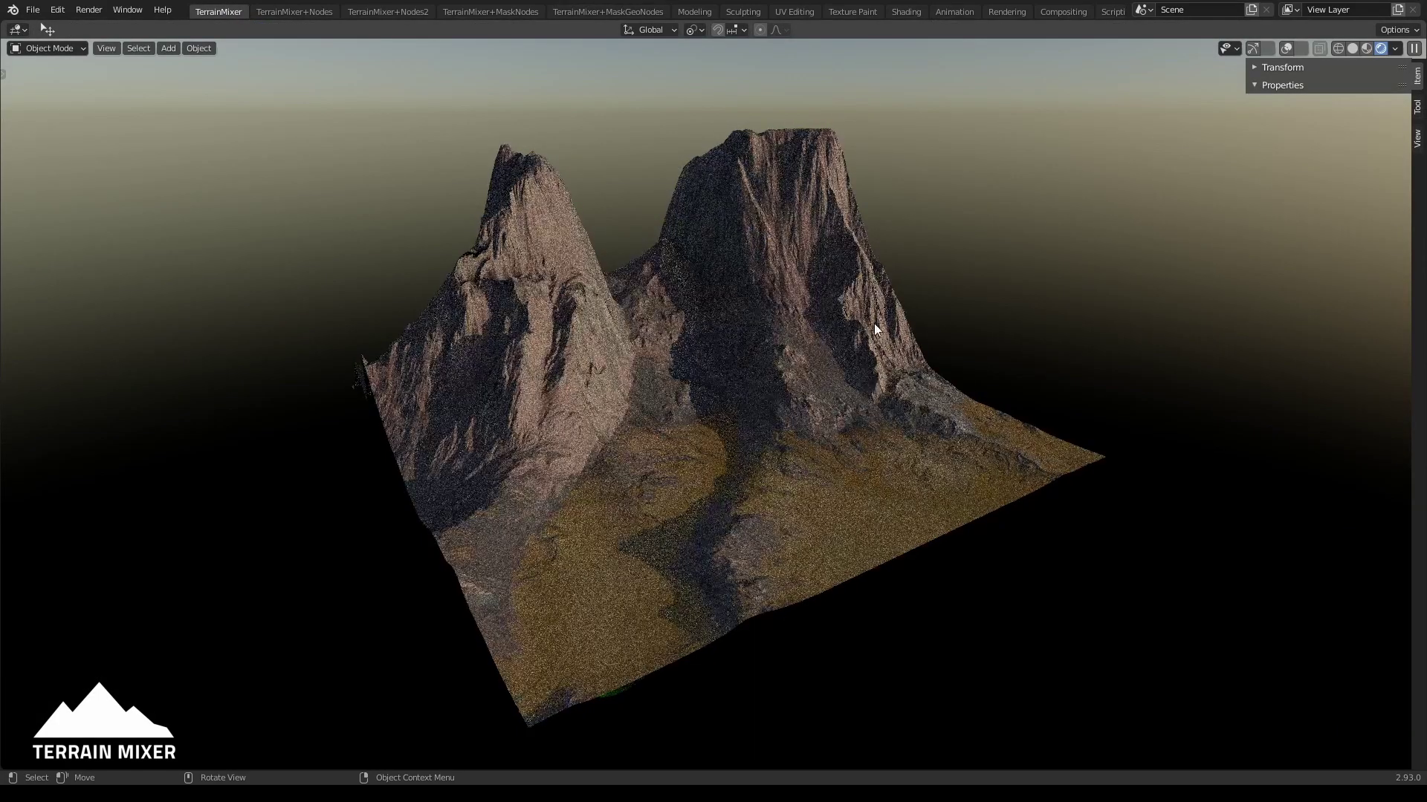
pyautogui.moveTo(989, 364); pyautogui.dragTo(987, 359, button='middle')
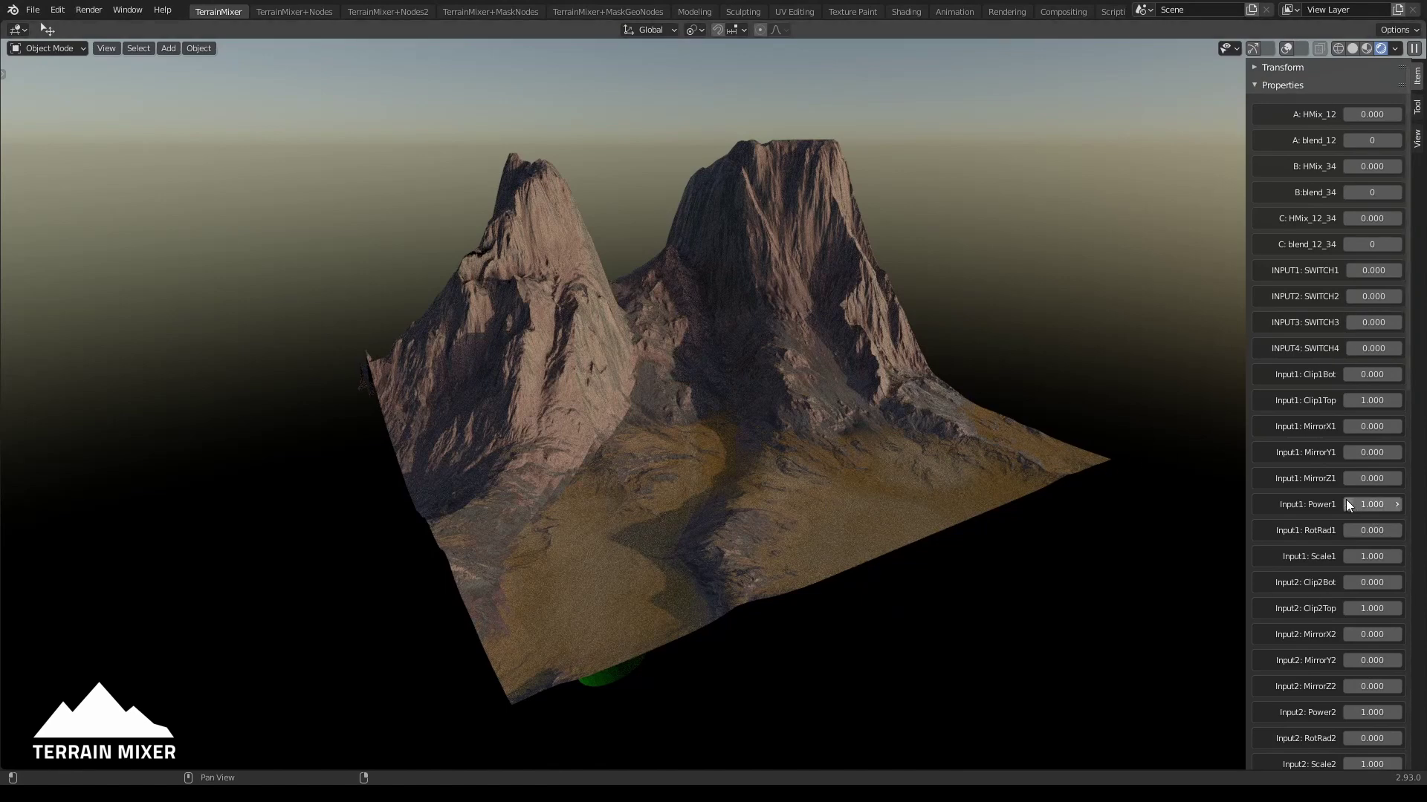
pyautogui.scroll(-15, 1344, 499)
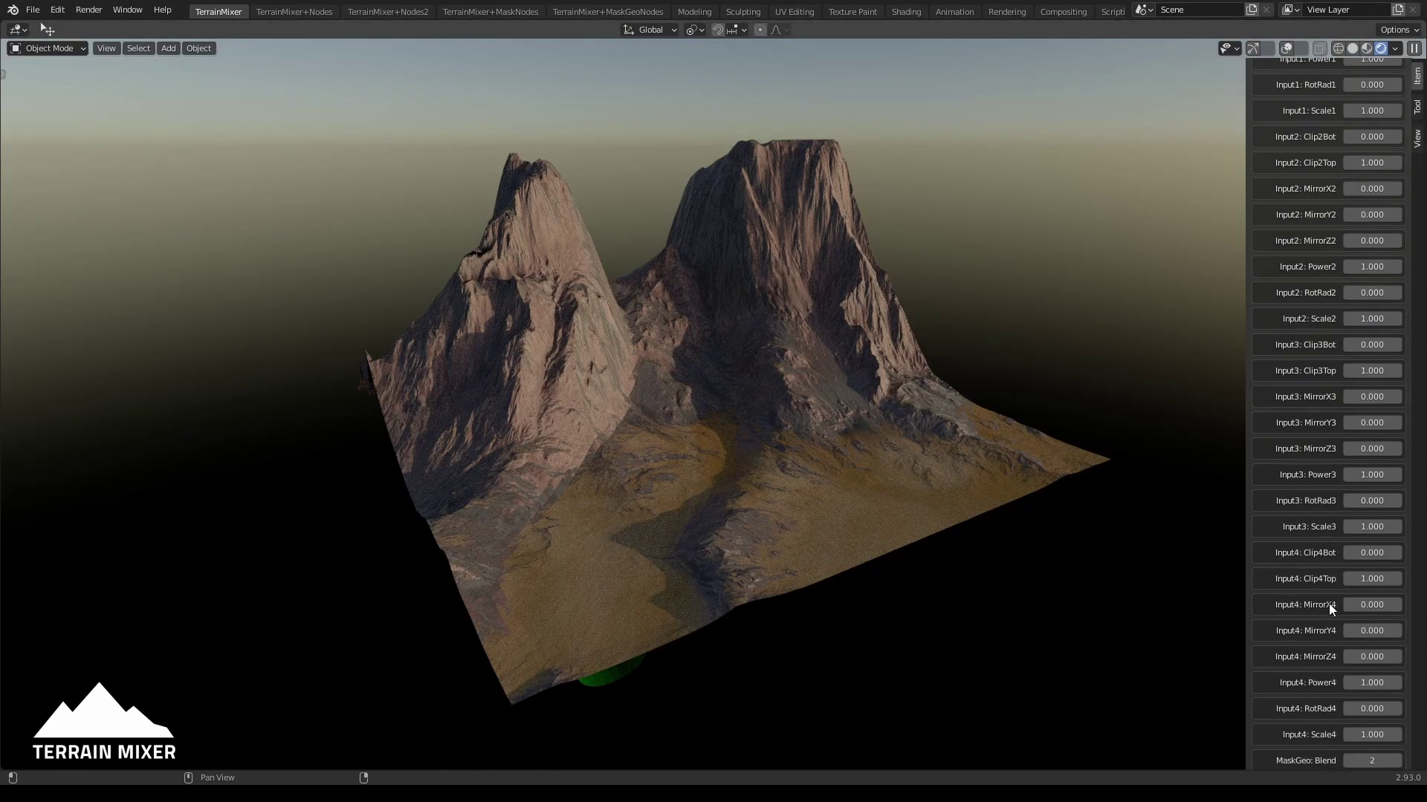
pyautogui.scroll(-3, 1330, 554)
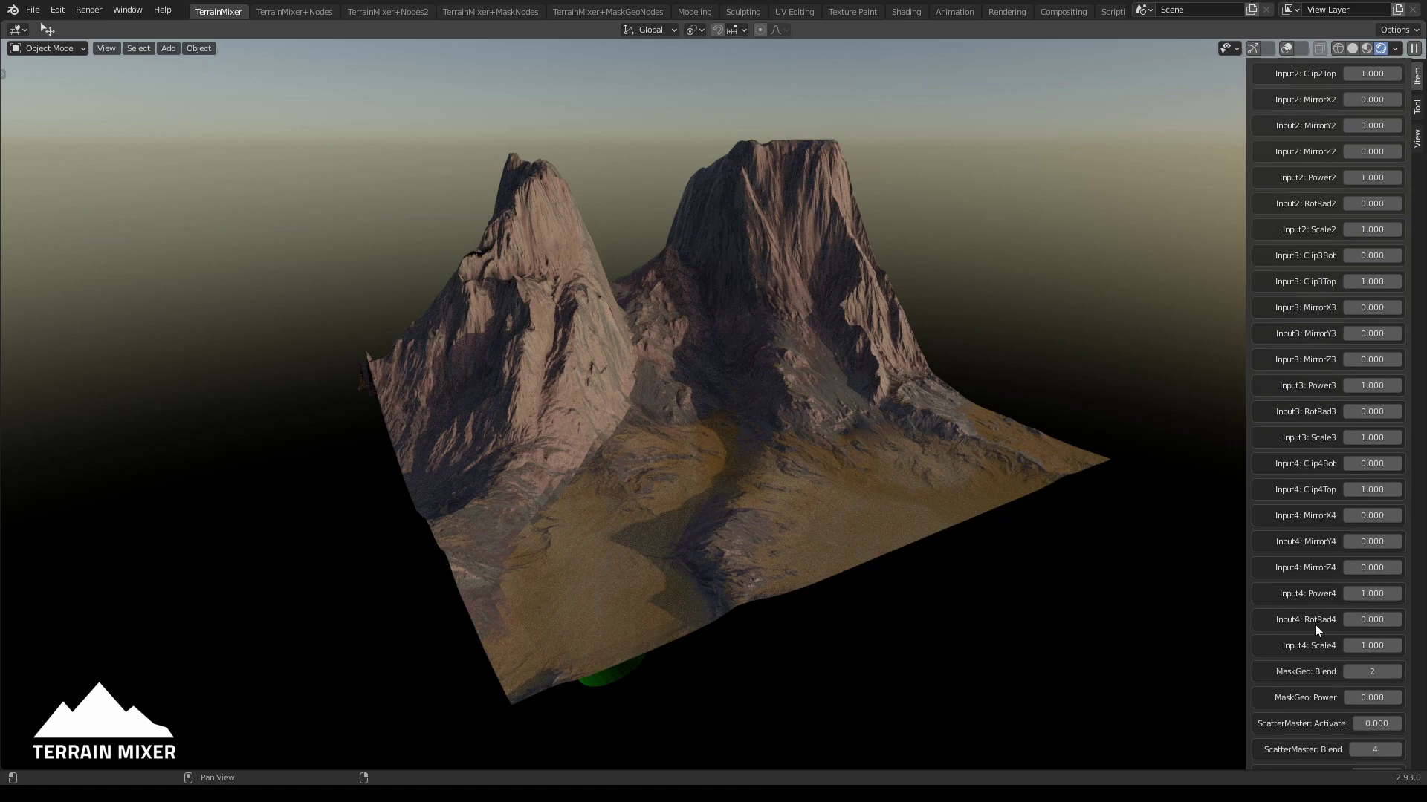
pyautogui.scroll(-2, 1326, 661)
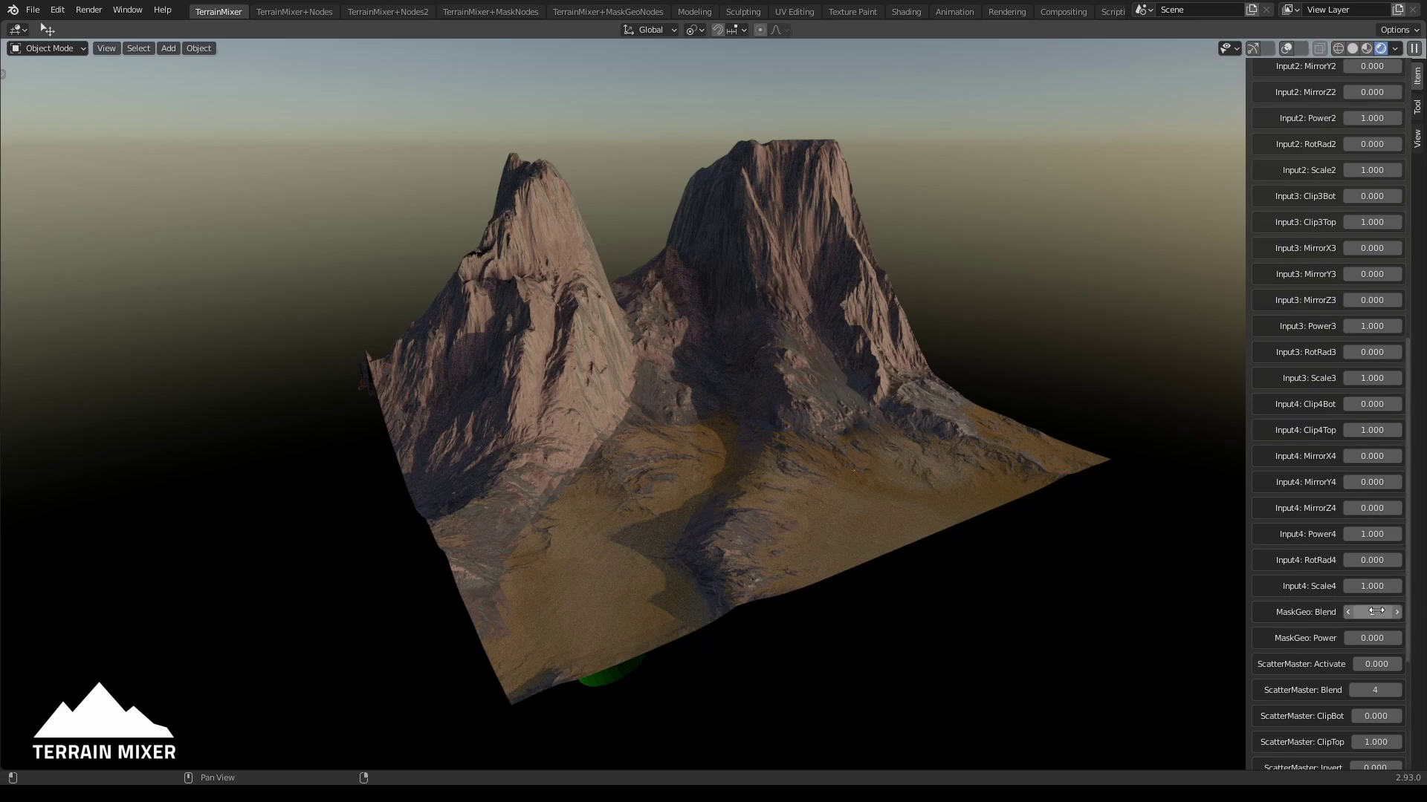
# Try lower MaskGeo: Blend values on the masked terrain and return the setting to 2
pyautogui.click(1348, 613)
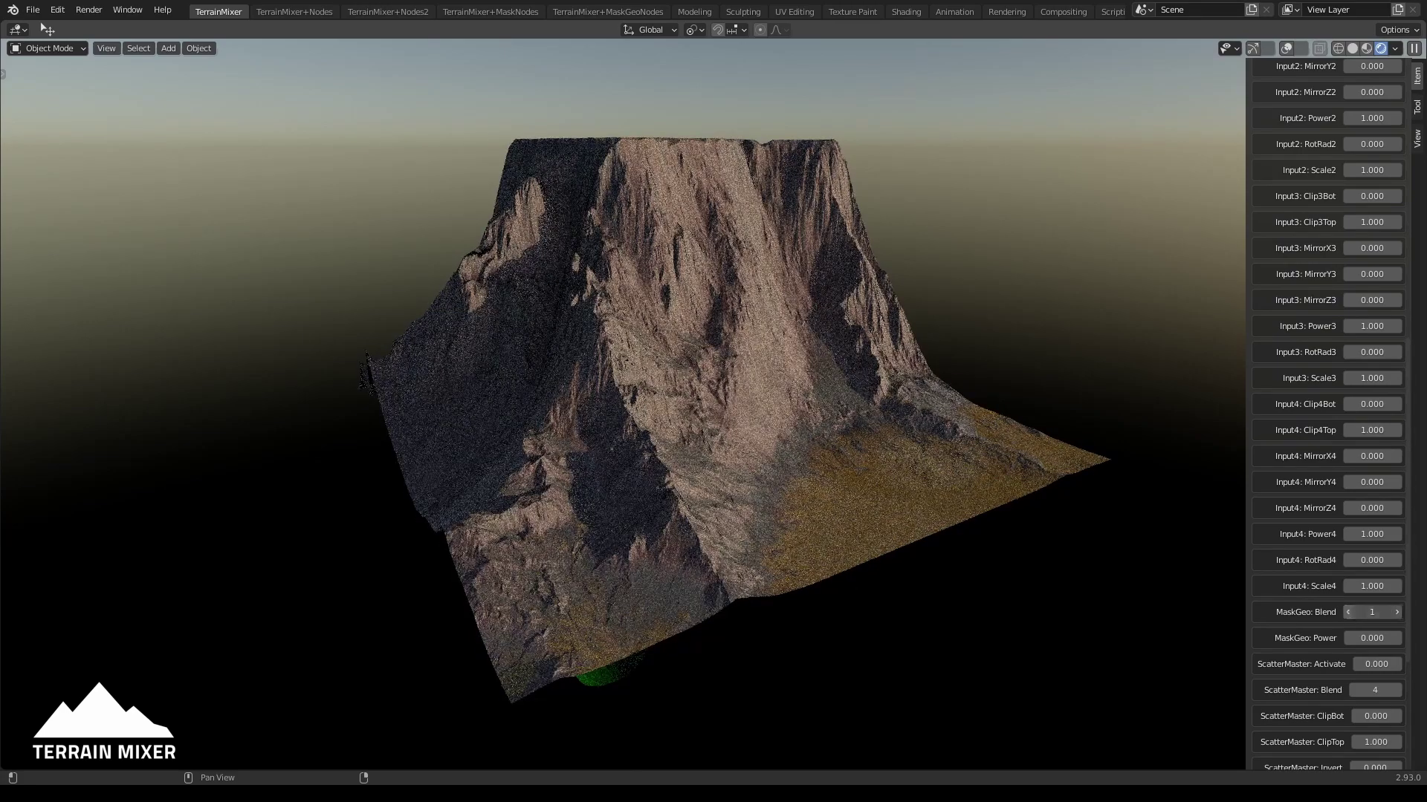
pyautogui.click(1348, 612)
pyautogui.click(1396, 613)
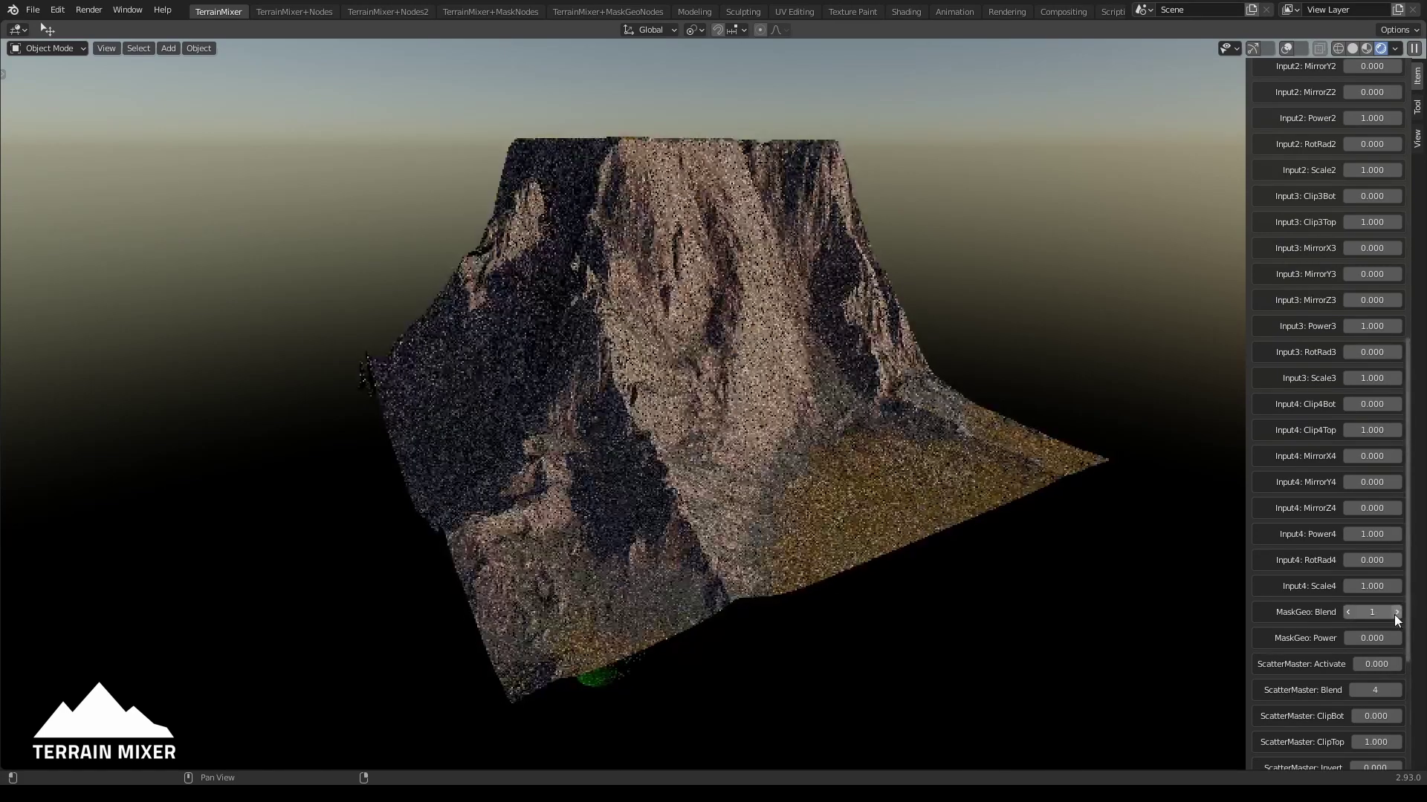
pyautogui.click(1396, 612)
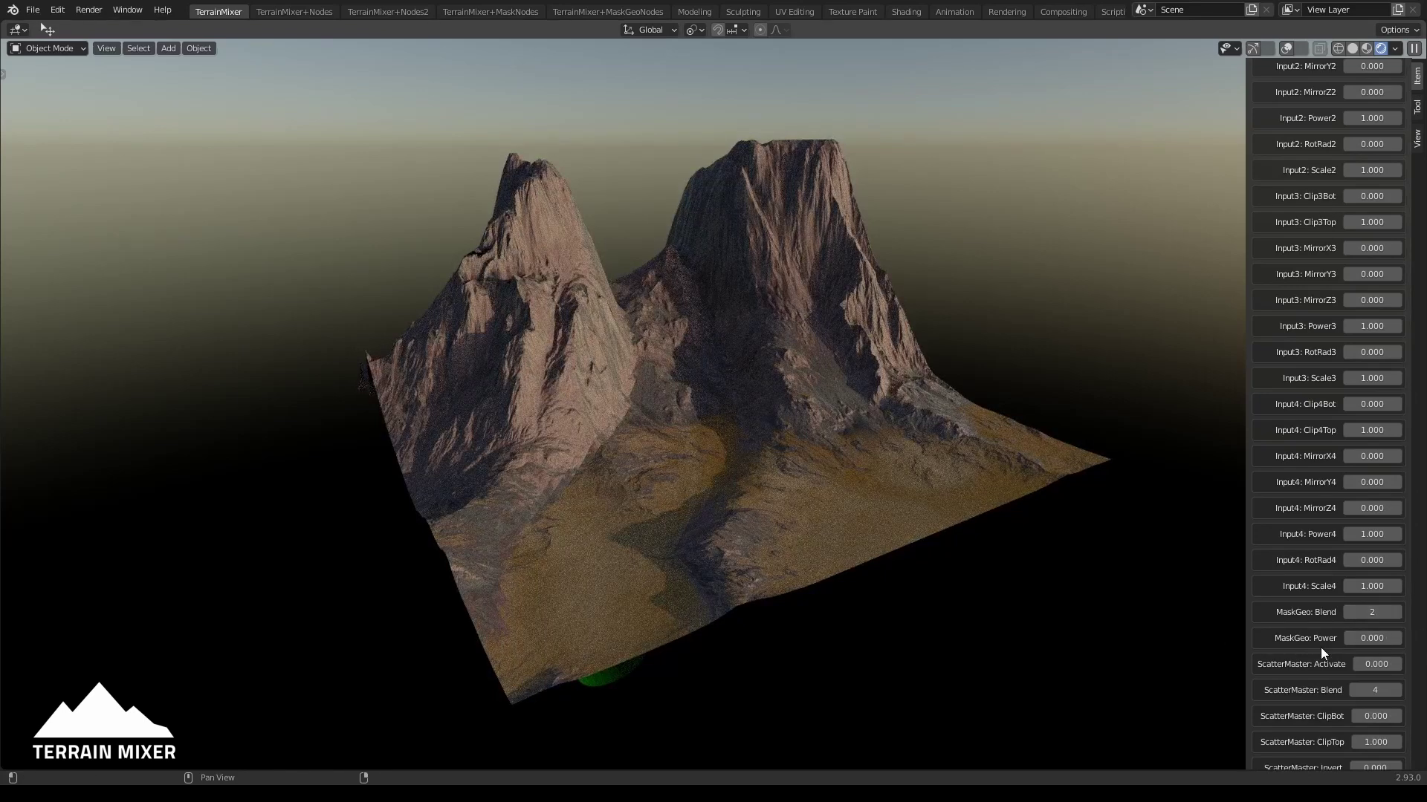
# Set MaskGeo: Power to 0.170 to adjust the curve mask's effect on the terrain
pyautogui.moveTo(1349, 645)
pyautogui.mouseDown()
pyautogui.moveTo(1418, 645)
pyautogui.moveTo(1301, 638)
pyautogui.moveTo(1340, 639)
pyautogui.mouseUp()
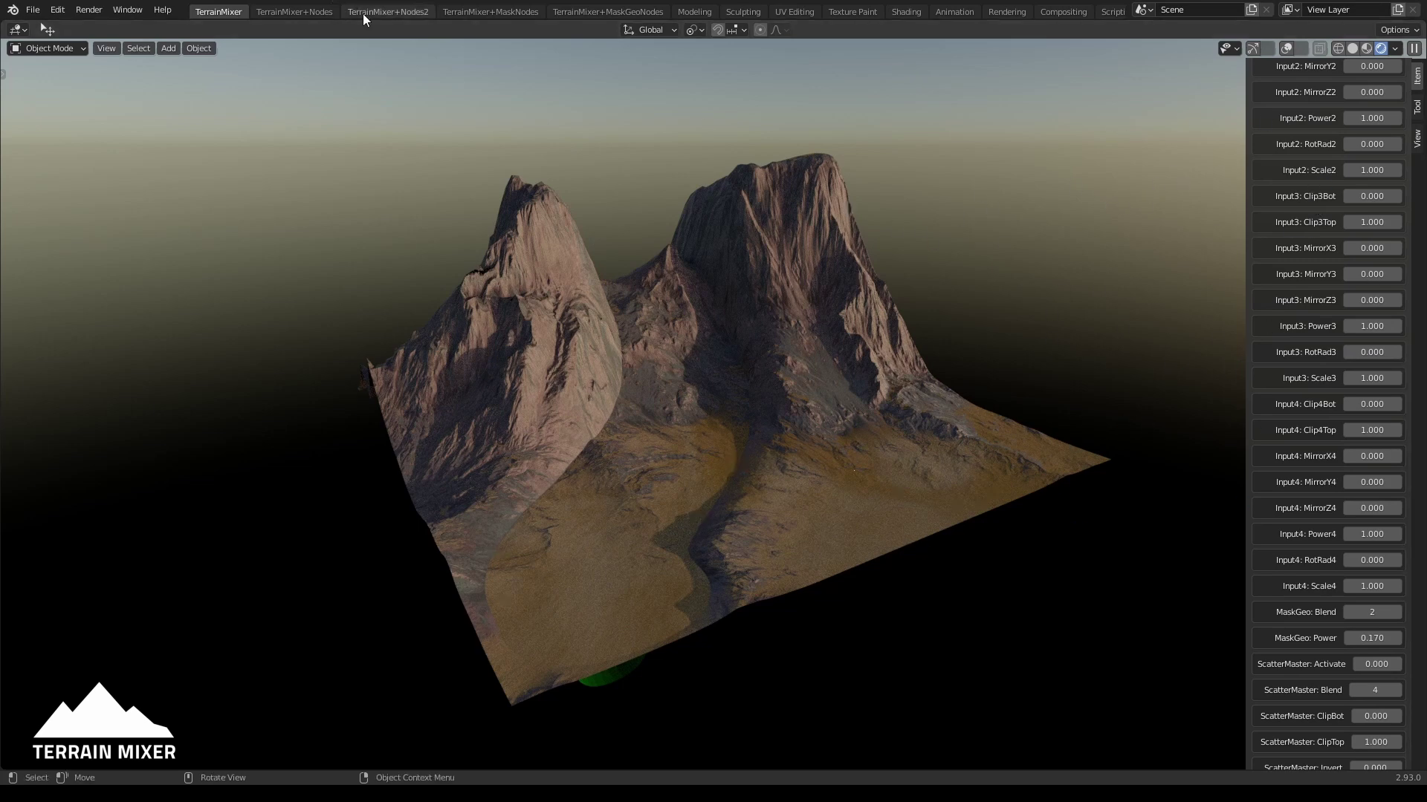
# In the TerrainMixer+Nodes workspace, connect the INP3 output of the SWITCH3 heightmap node to MaskGeo Source
pyautogui.click(487, 6)
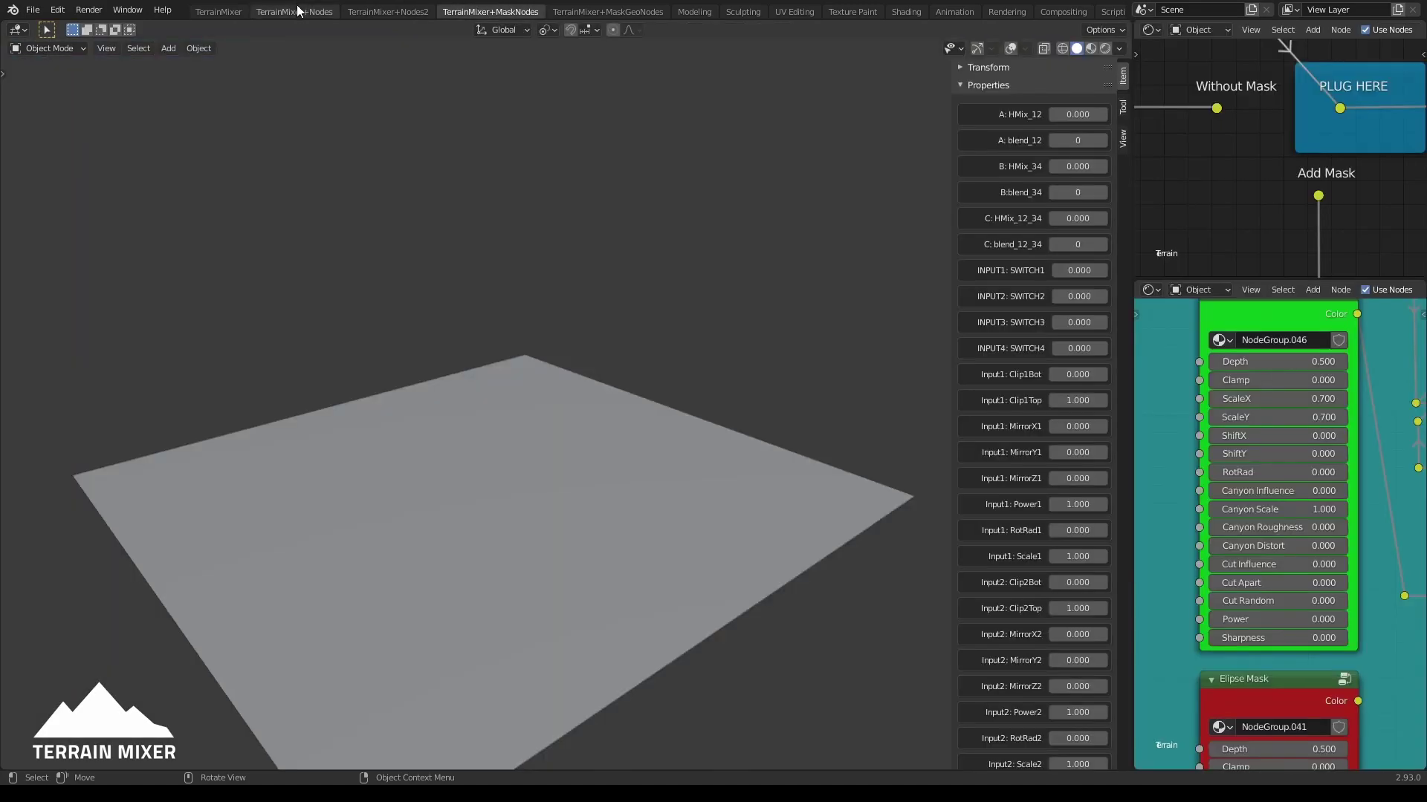
pyautogui.click(299, 11)
pyautogui.scroll(-5, 707, 522)
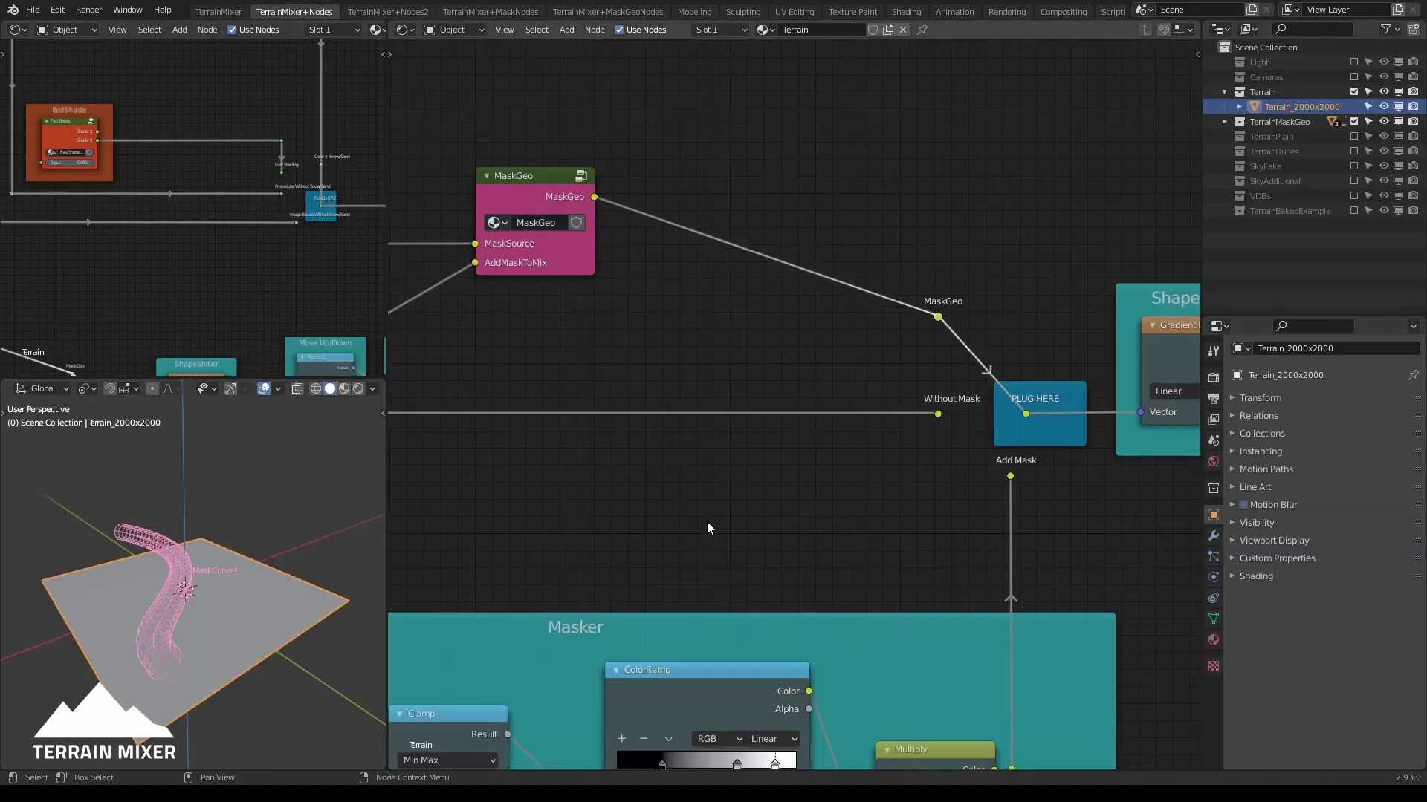
pyautogui.moveTo(558, 639); pyautogui.dragTo(939, 621, button='middle')
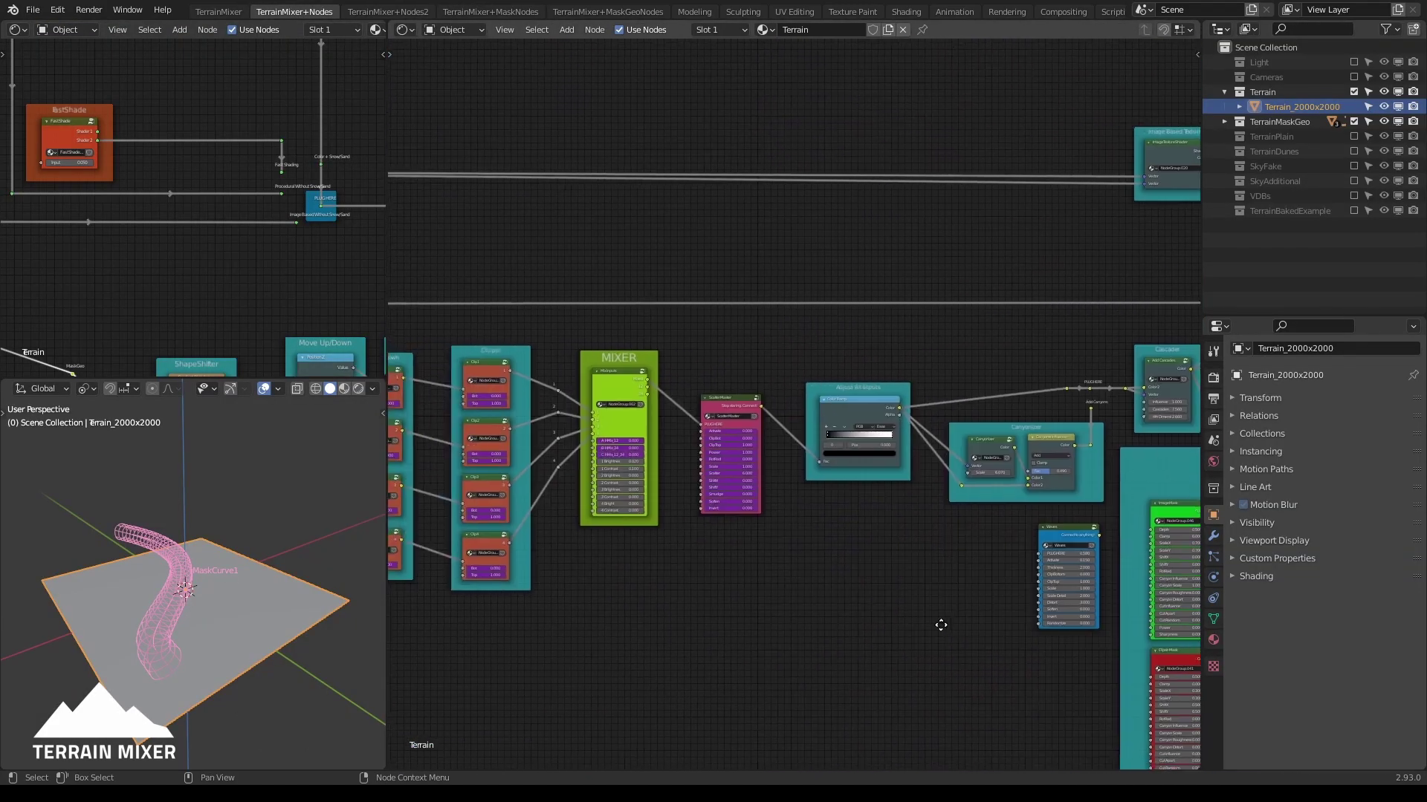
pyautogui.scroll(4, 933, 627)
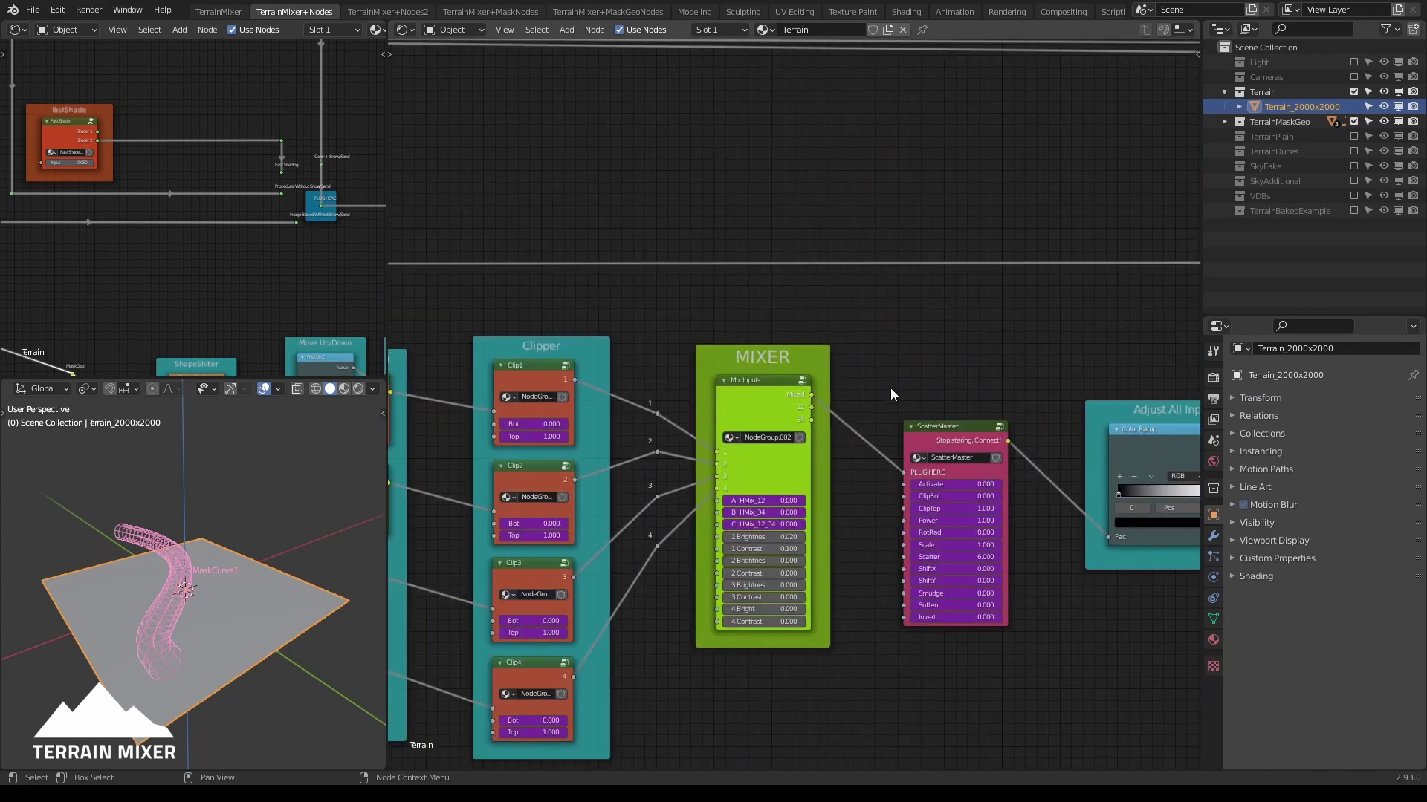
pyautogui.moveTo(890, 392); pyautogui.dragTo(773, 315, button='middle')
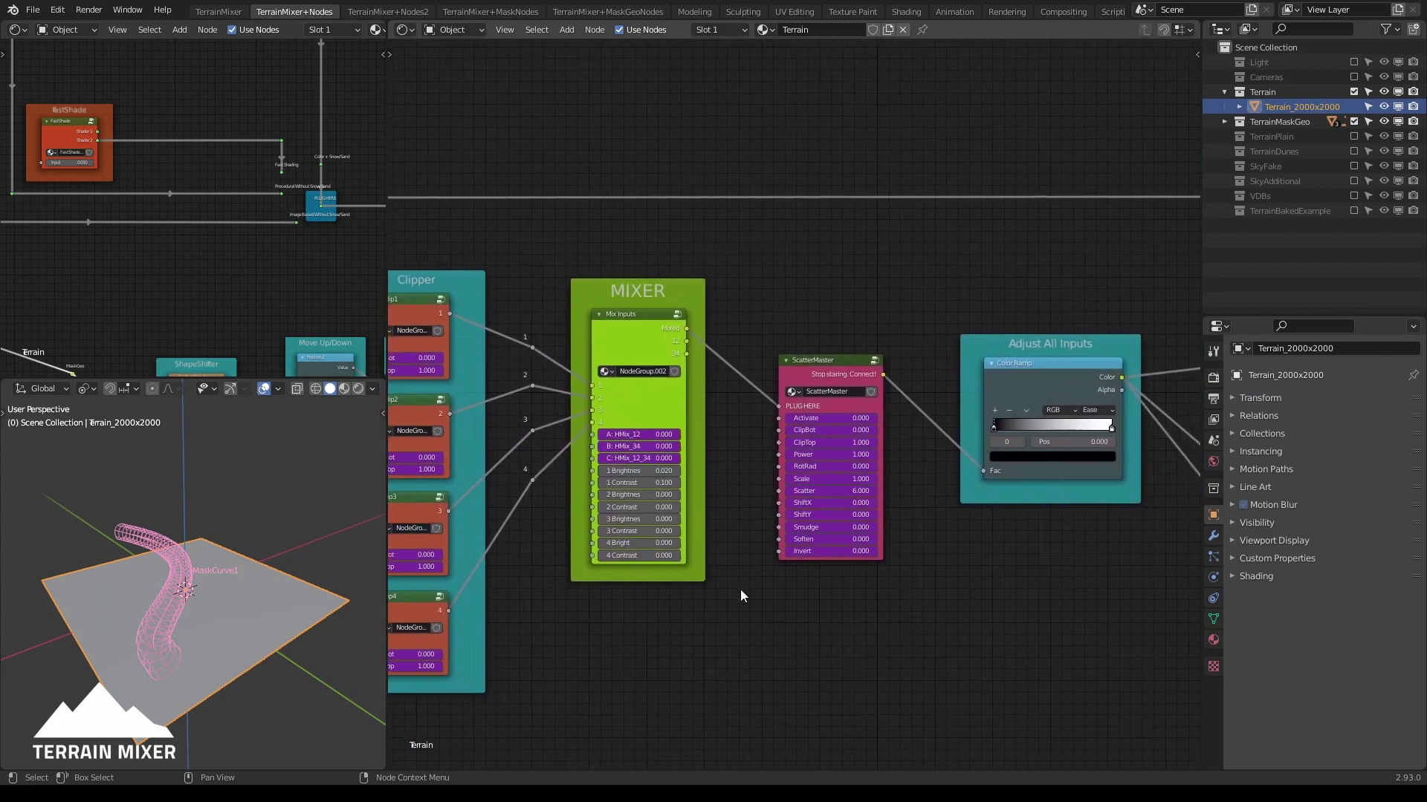
pyautogui.keyDown('ctrl'); pyautogui.hscroll(-8, 740, 590); pyautogui.keyUp('ctrl')
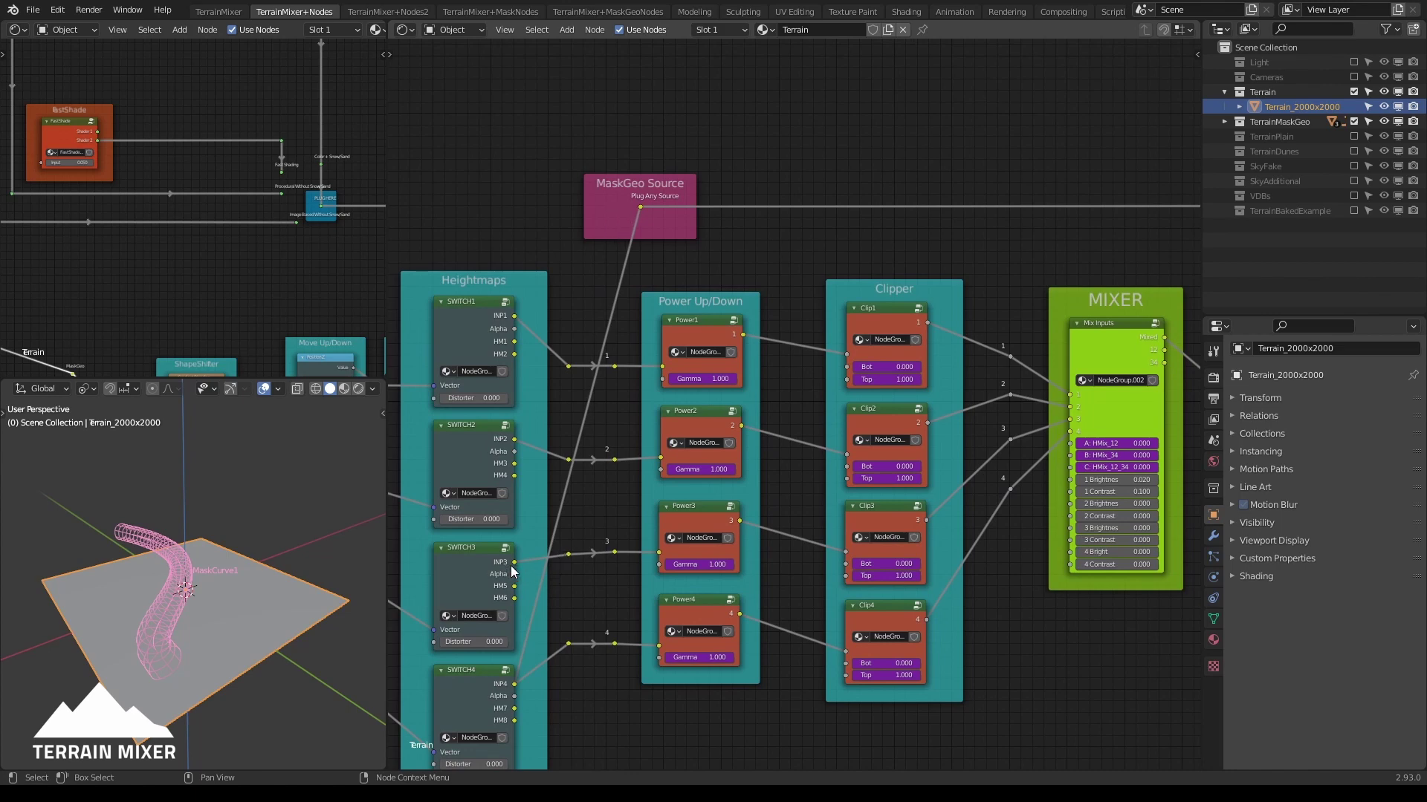
pyautogui.moveTo(513, 562); pyautogui.dragTo(646, 206)
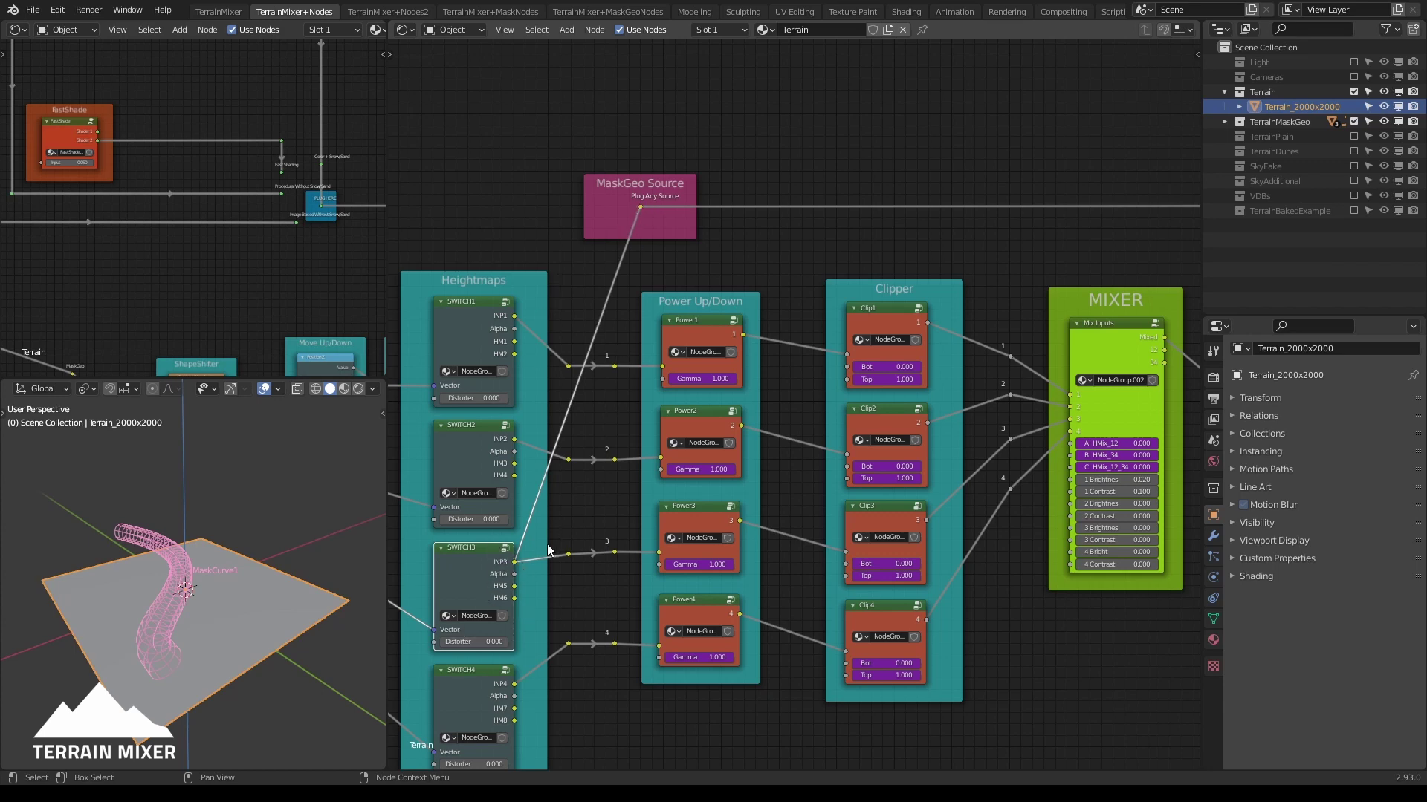
# Connect the HM5 output of SWITCH3 to MaskGeo Source instead and return to the TerrainMixer workspace
pyautogui.moveTo(514, 587); pyautogui.dragTo(645, 206)
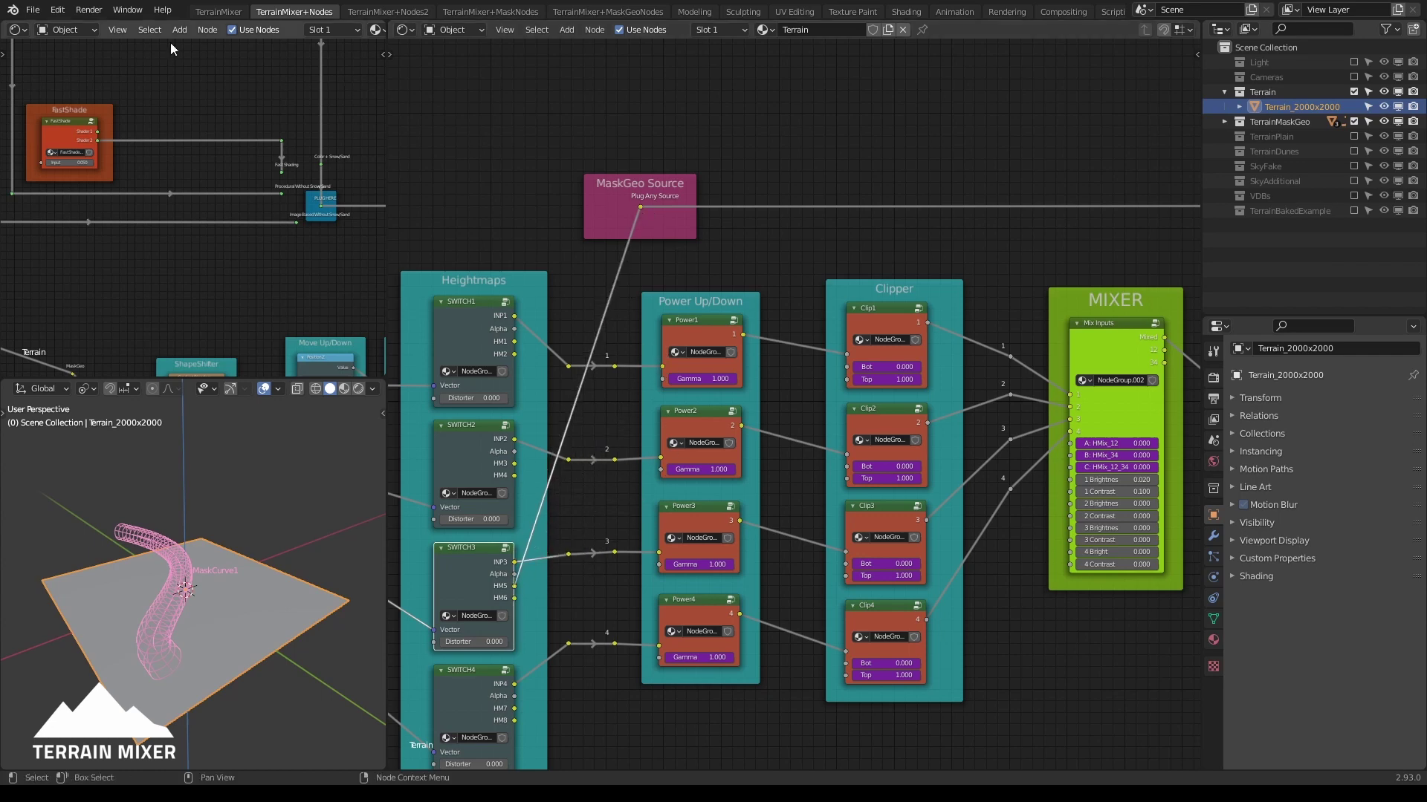
pyautogui.click(215, 12)
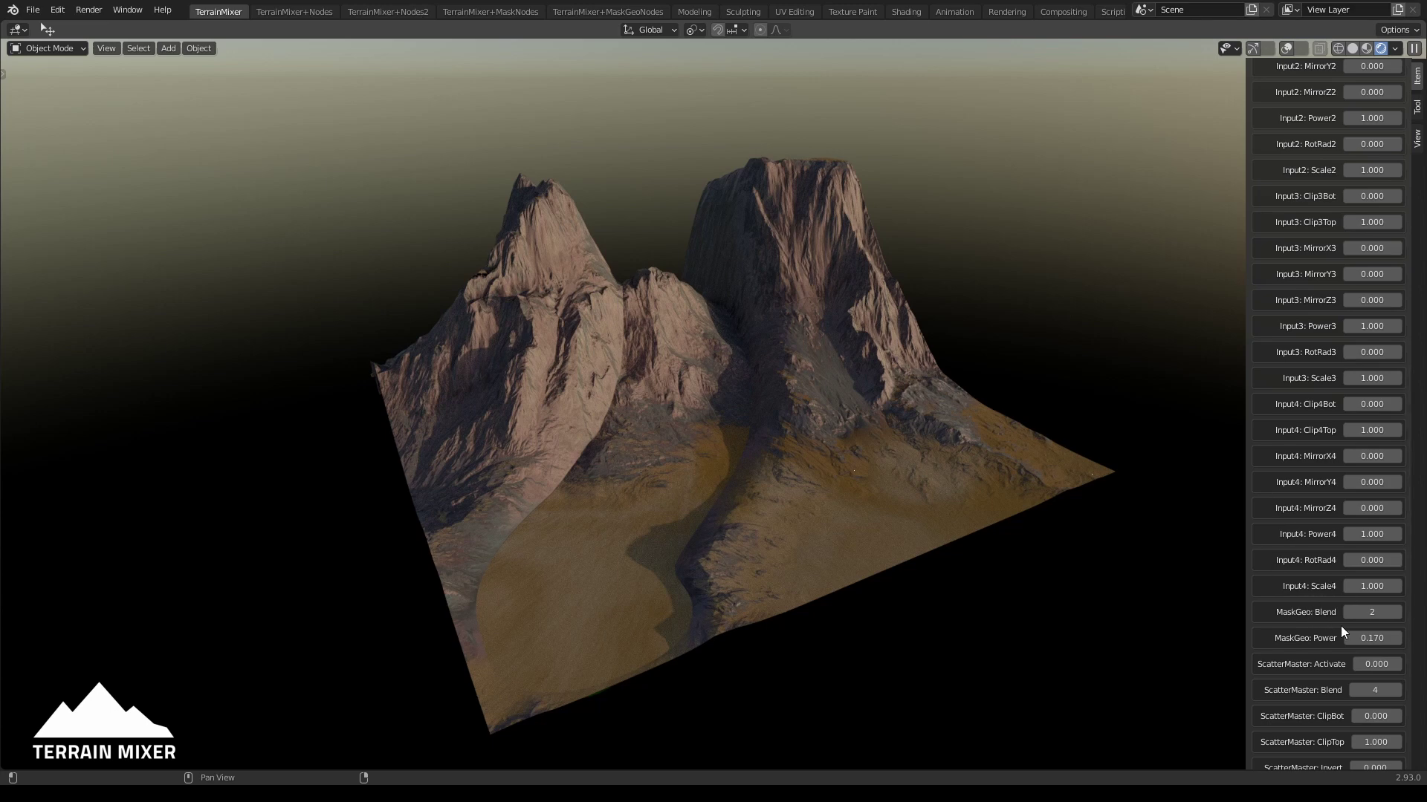
pyautogui.scroll(-3, 1340, 625)
pyautogui.scroll(5, 1309, 592)
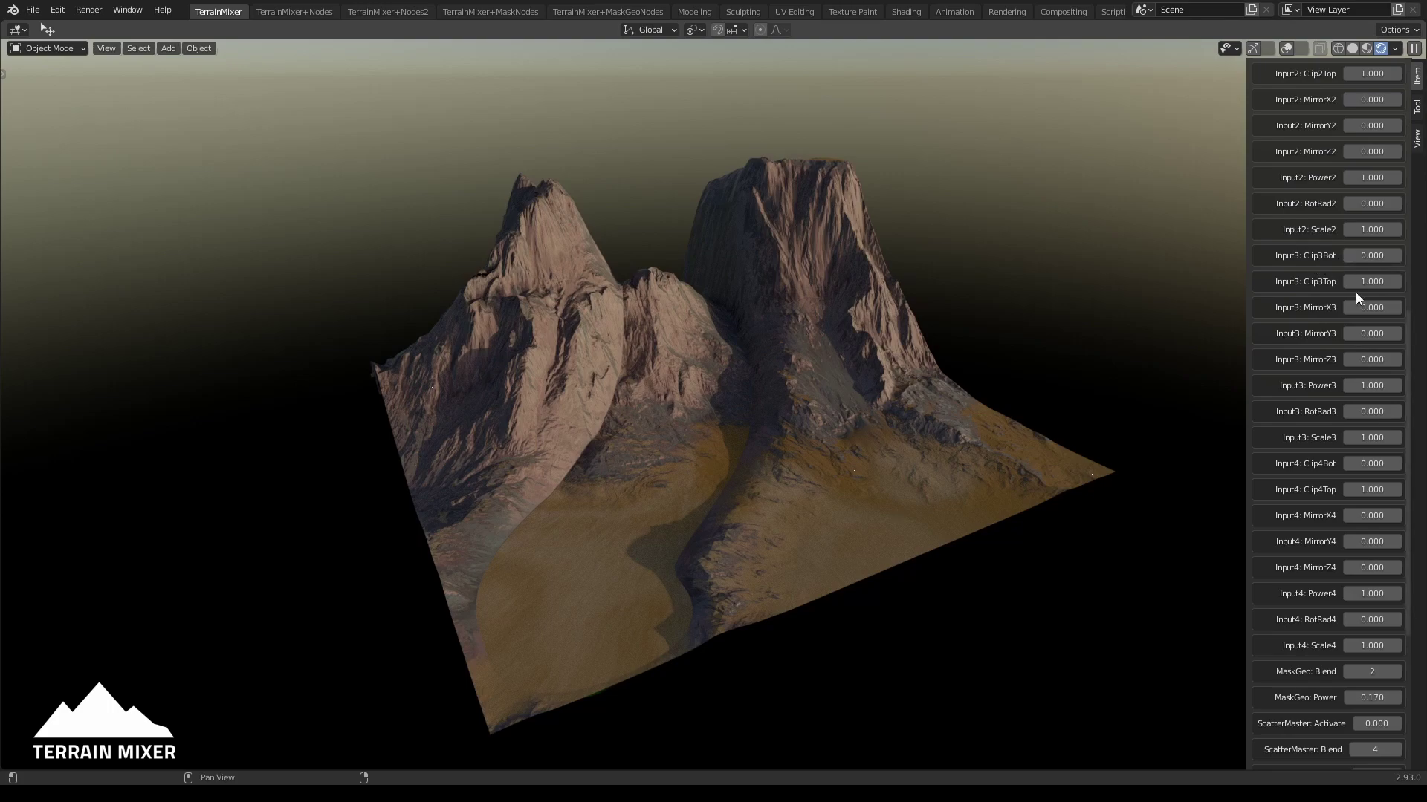
pyautogui.moveTo(1372, 282); pyautogui.dragTo(1337, 283)
pyautogui.press('Escape')
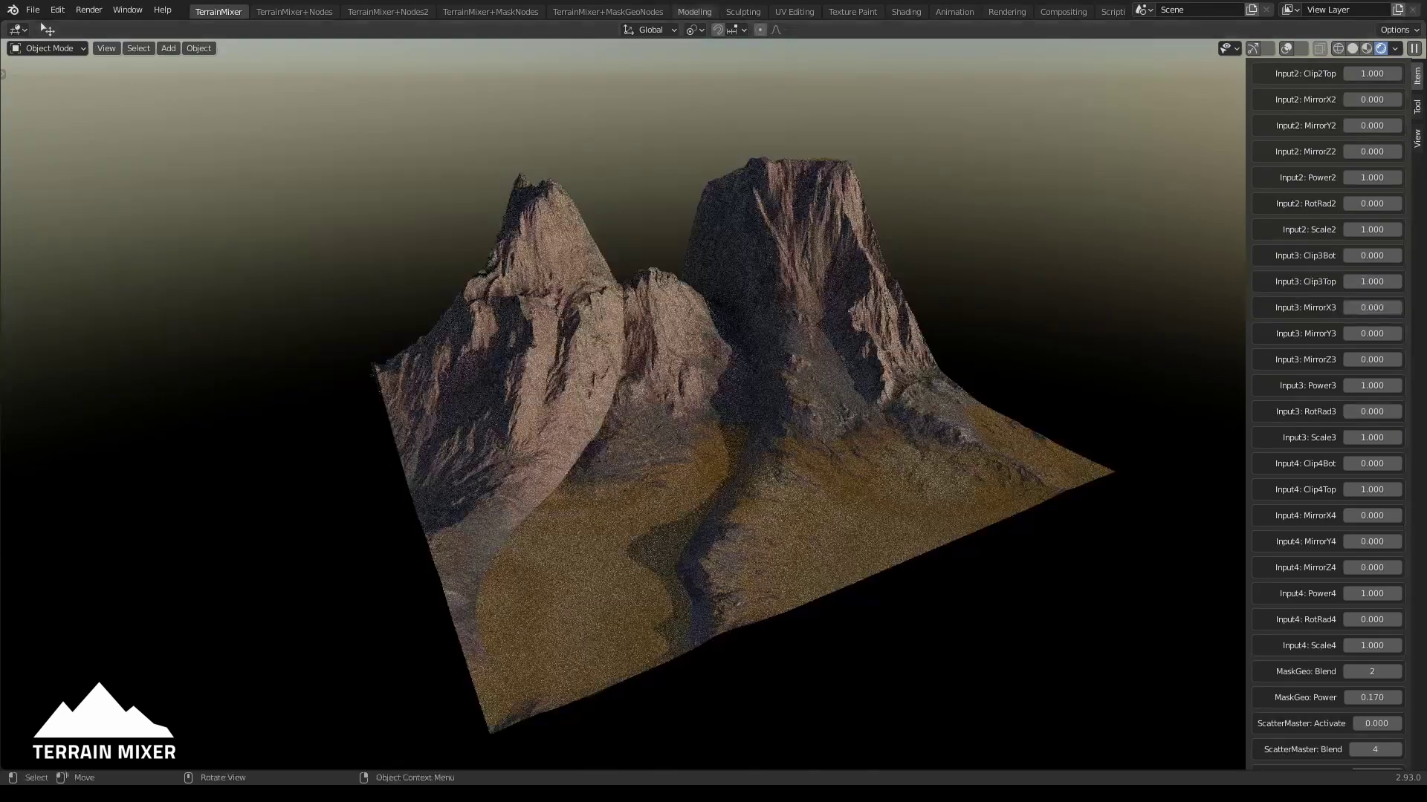
# In the TerrainMixer+Nodes workspace, connect the third output of the Mix Inputs node to MaskGeo Source, and return to the TerrainMixer workspace
pyautogui.click(296, 12)
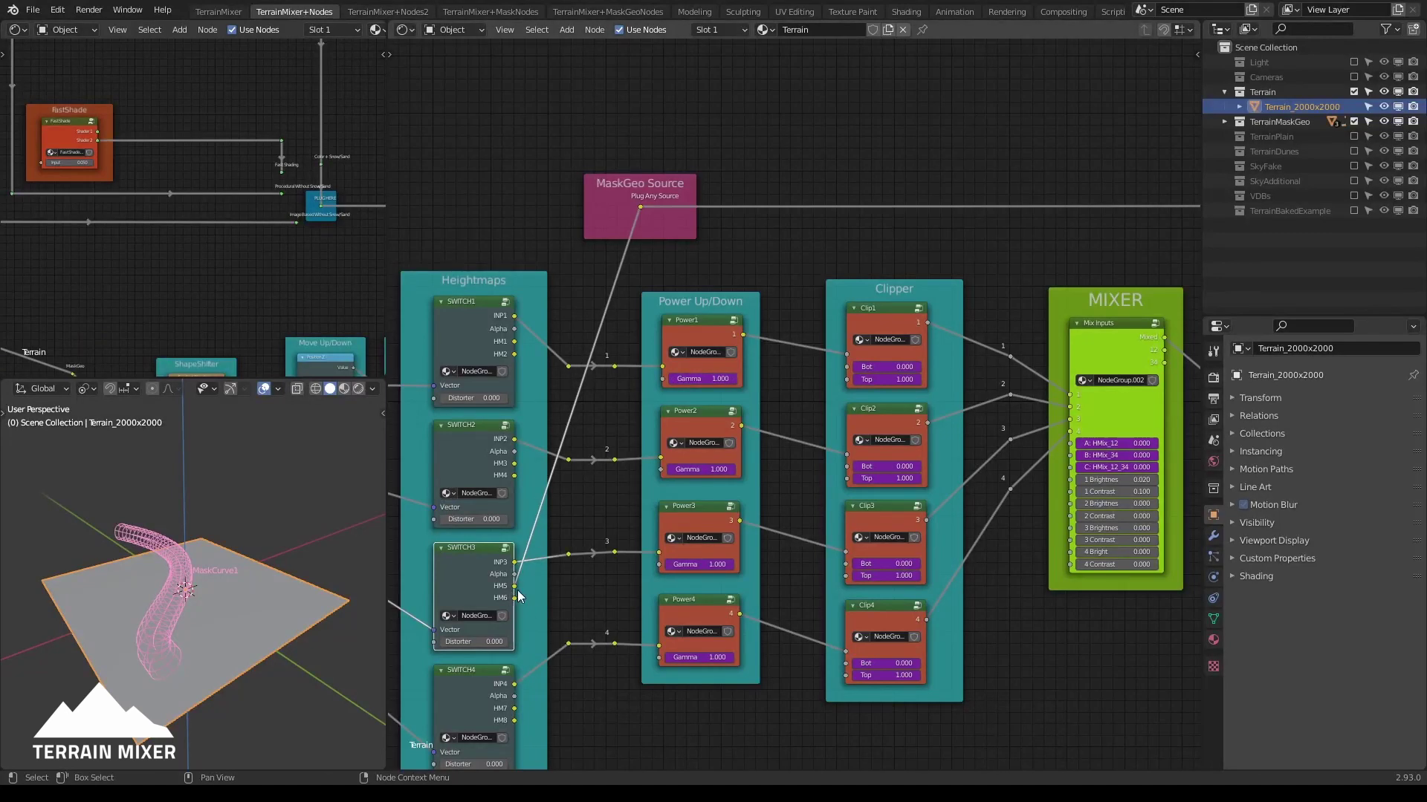
pyautogui.moveTo(513, 588); pyautogui.dragTo(513, 568)
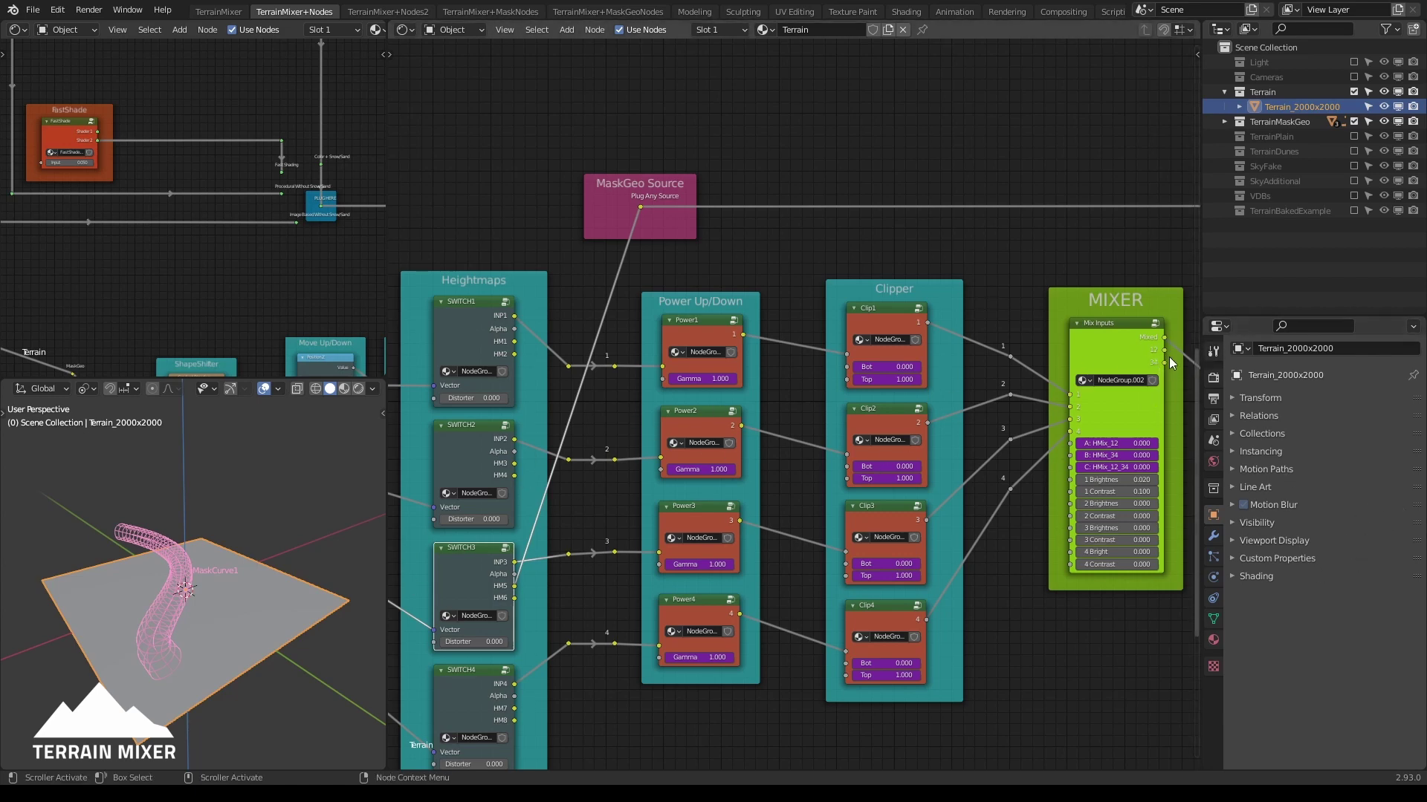
pyautogui.moveTo(1163, 363); pyautogui.dragTo(639, 206)
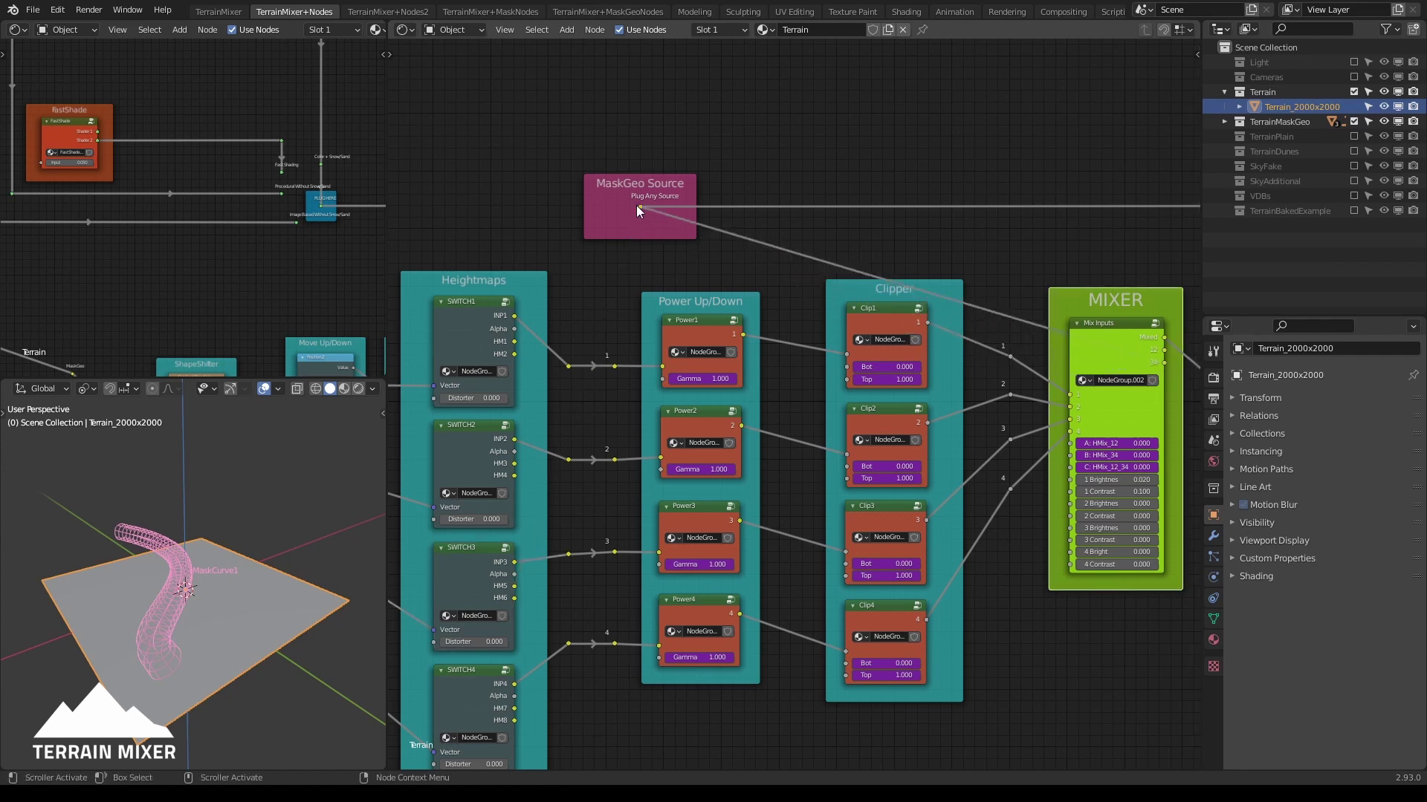
pyautogui.click(215, 12)
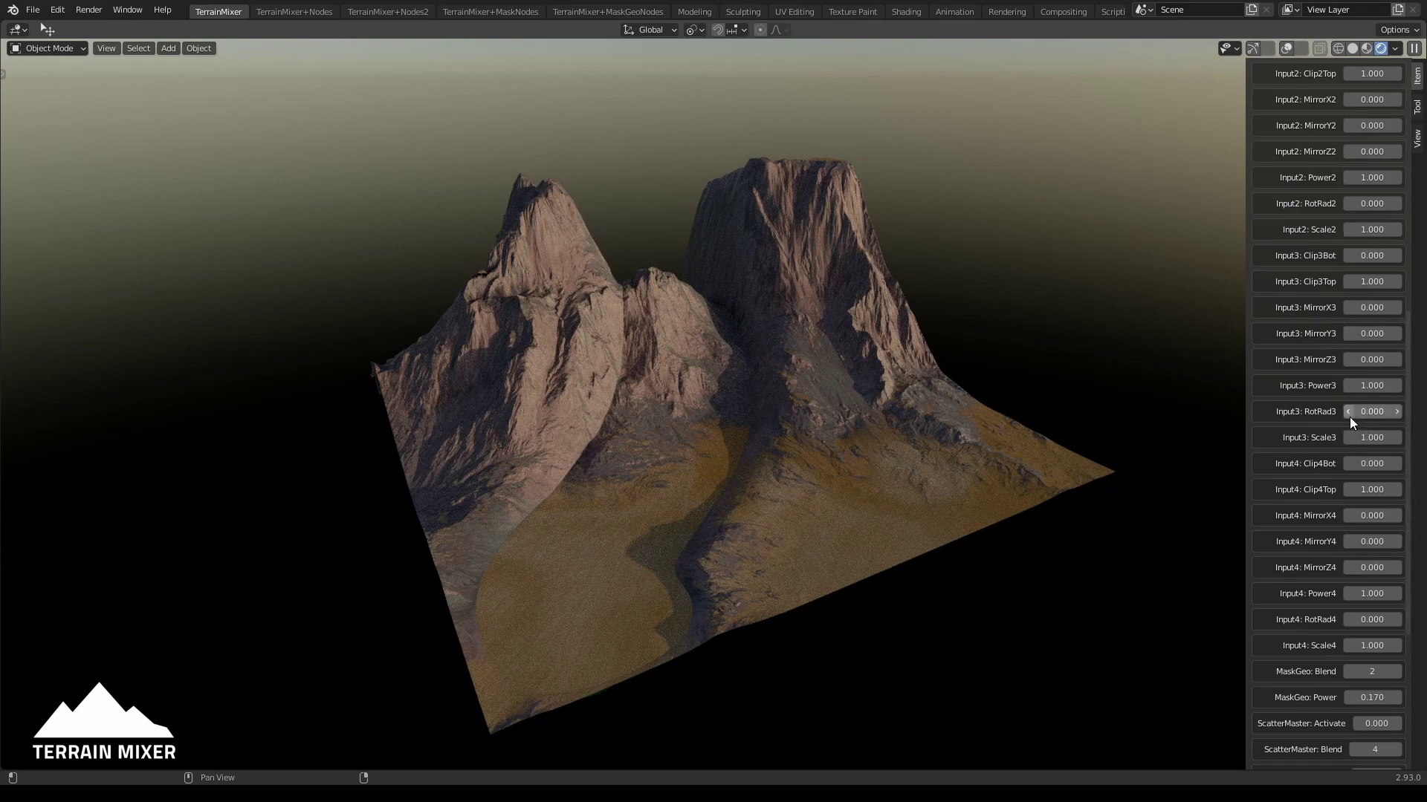
# Lower Input3: Clip3Top to 0.300 to flatten the third heightmap's peaks
pyautogui.moveTo(1347, 286); pyautogui.dragTo(1211, 286)
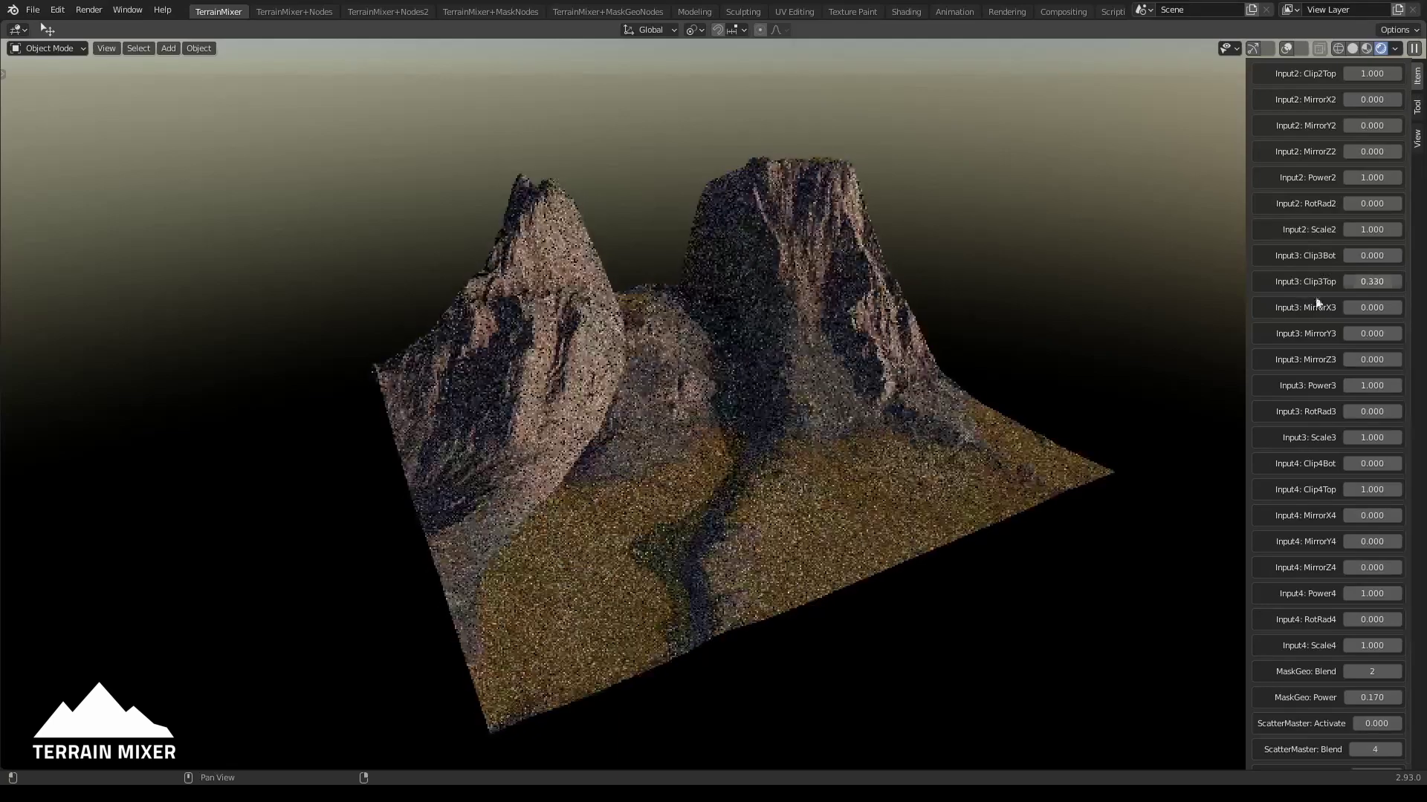
pyautogui.moveTo(913, 447); pyautogui.dragTo(934, 397, button='middle')
pyautogui.scroll(3, 936, 393)
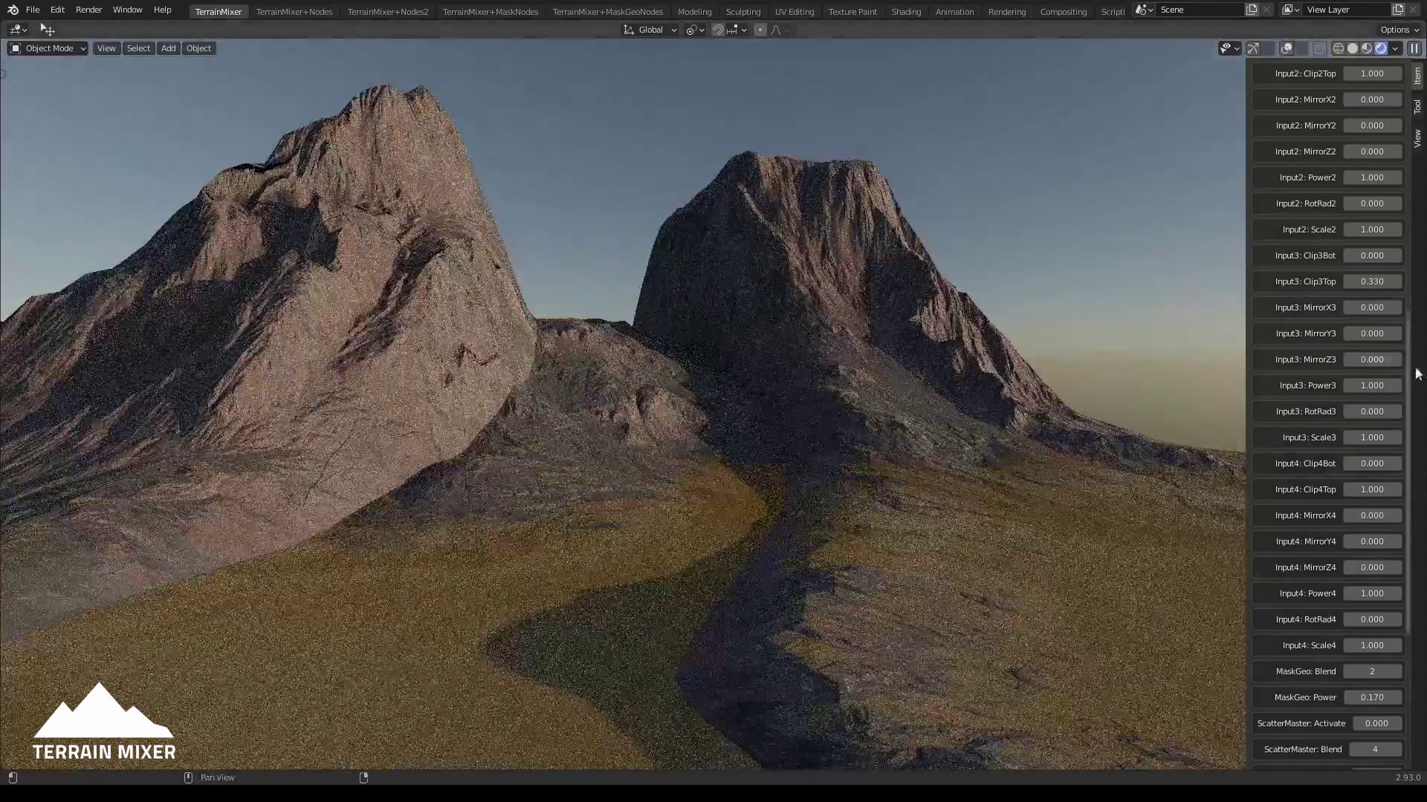
pyautogui.moveTo(1372, 282)
pyautogui.mouseDown()
pyautogui.moveTo(1356, 281)
pyautogui.moveTo(1381, 282)
pyautogui.mouseUp()
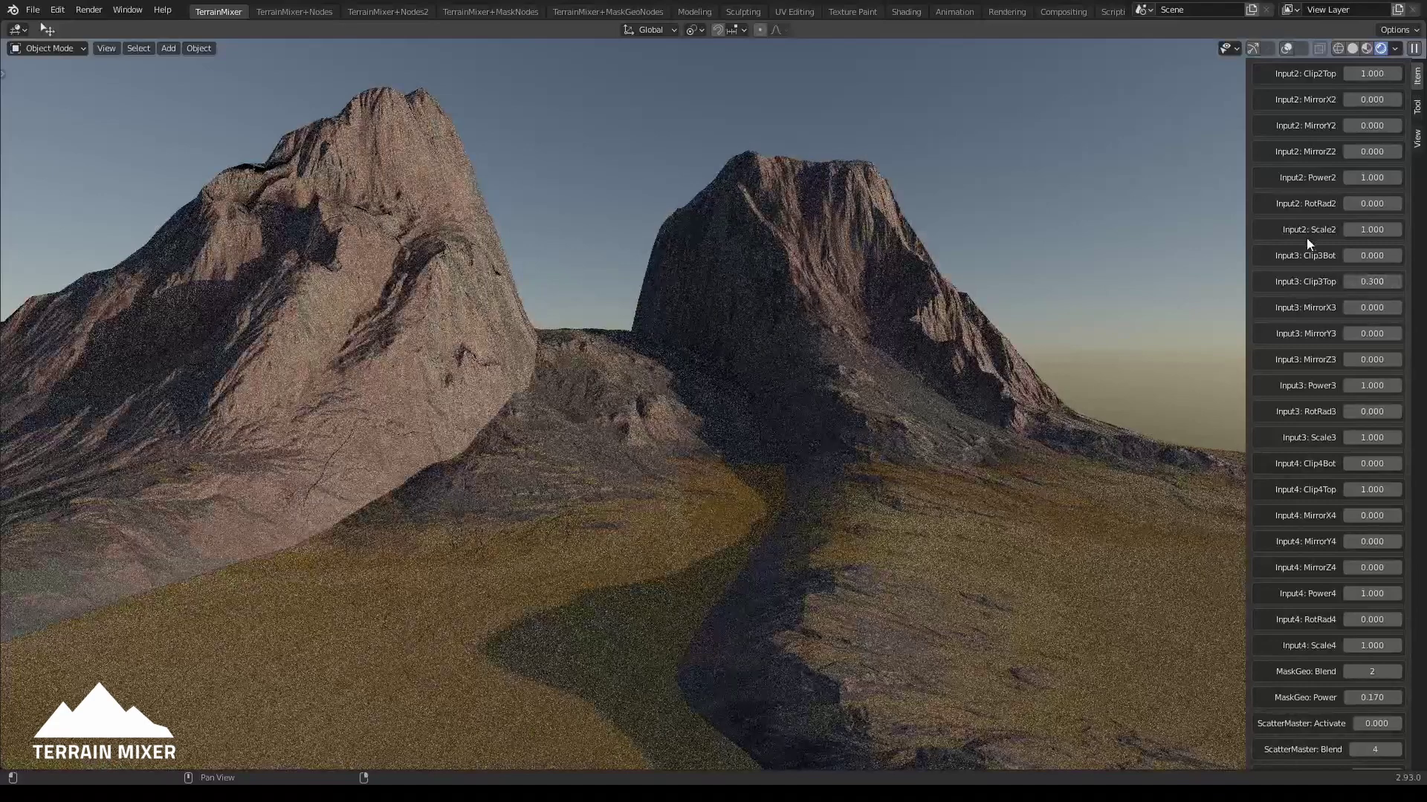
# Set INPUT3: SWITCH3 to 0.670 to change the third input's heightmap
pyautogui.scroll(10, 1316, 248)
pyautogui.scroll(5, 1316, 251)
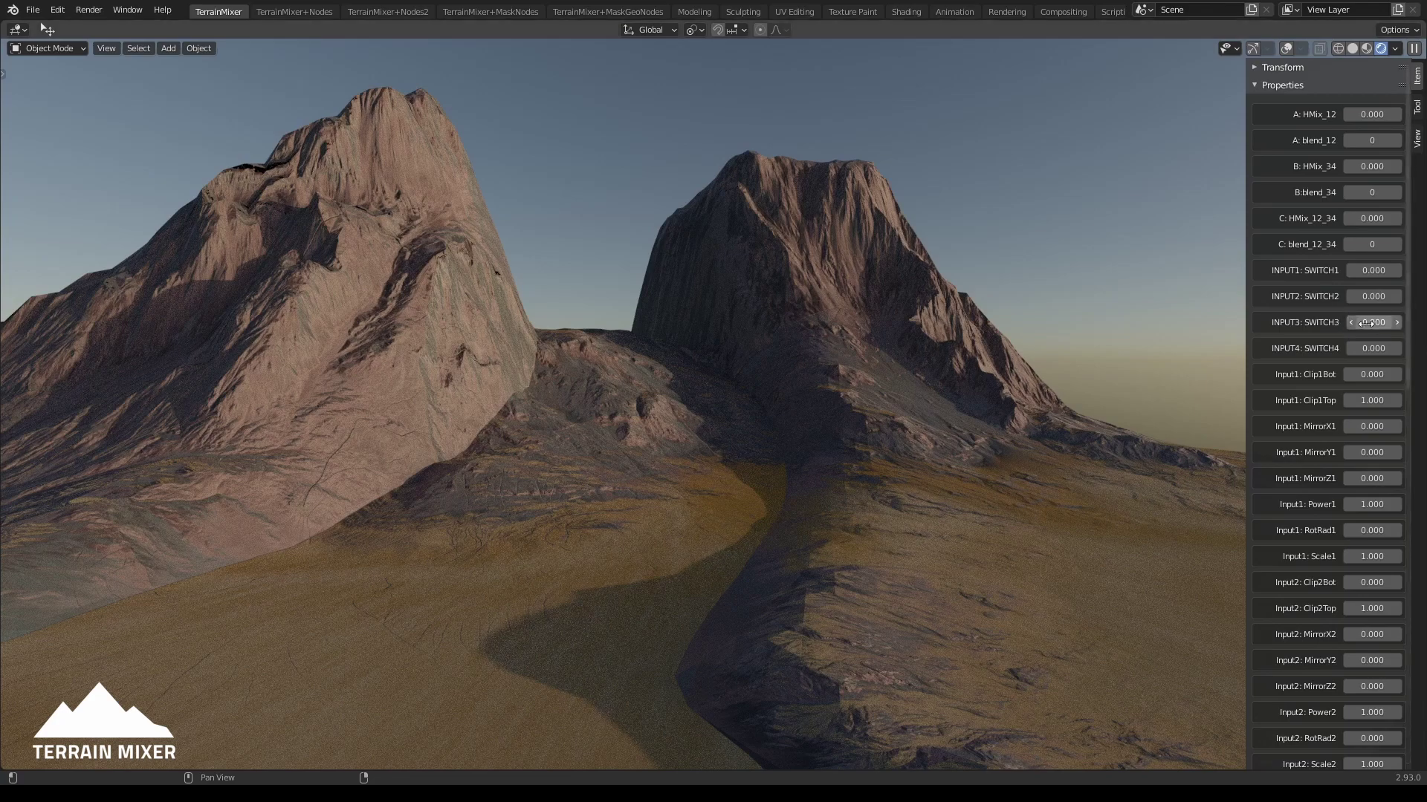
pyautogui.moveTo(1373, 322); pyautogui.dragTo(1330, 323)
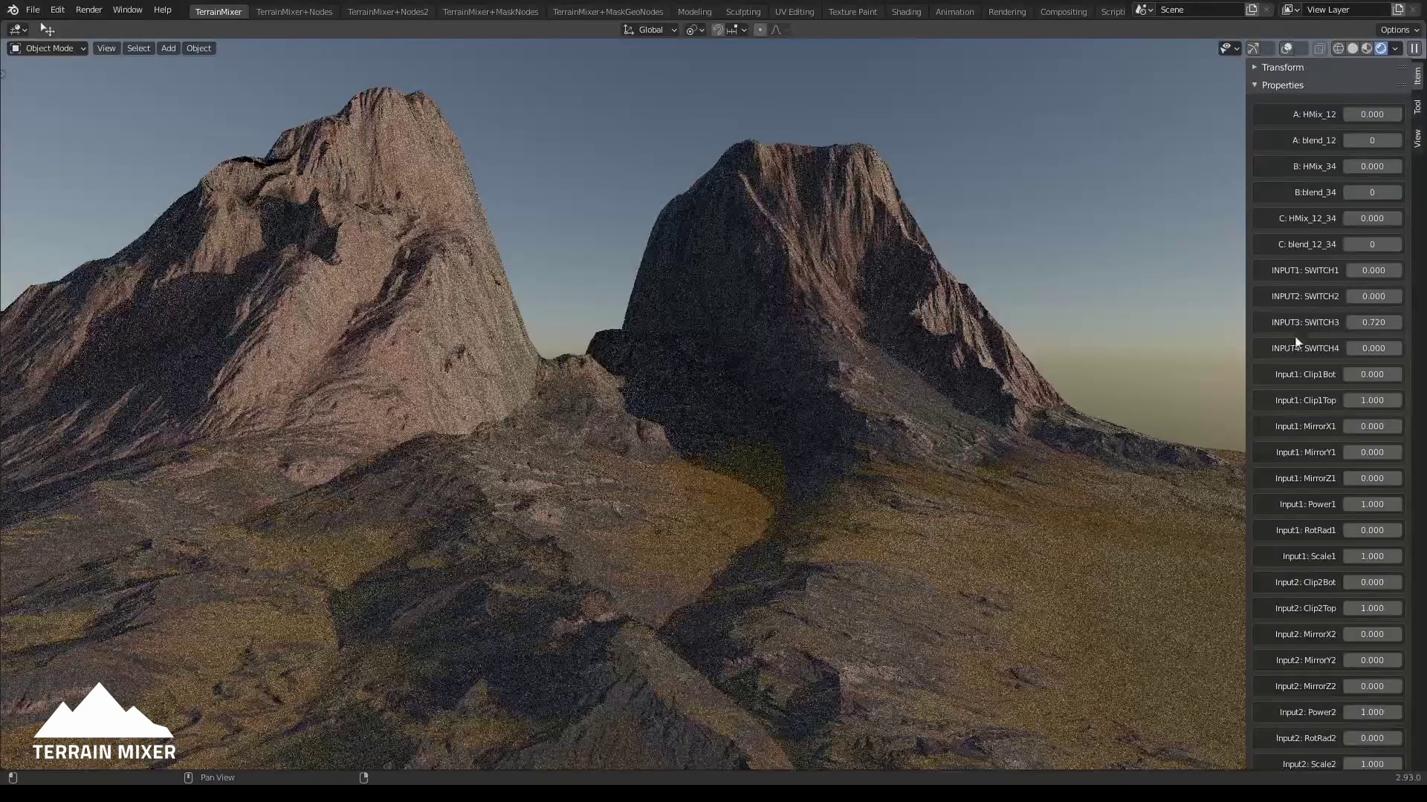
pyautogui.moveTo(1384, 348)
pyautogui.mouseDown()
pyautogui.moveTo(1419, 348)
pyautogui.moveTo(1343, 327)
pyautogui.moveTo(1387, 322)
pyautogui.mouseUp()
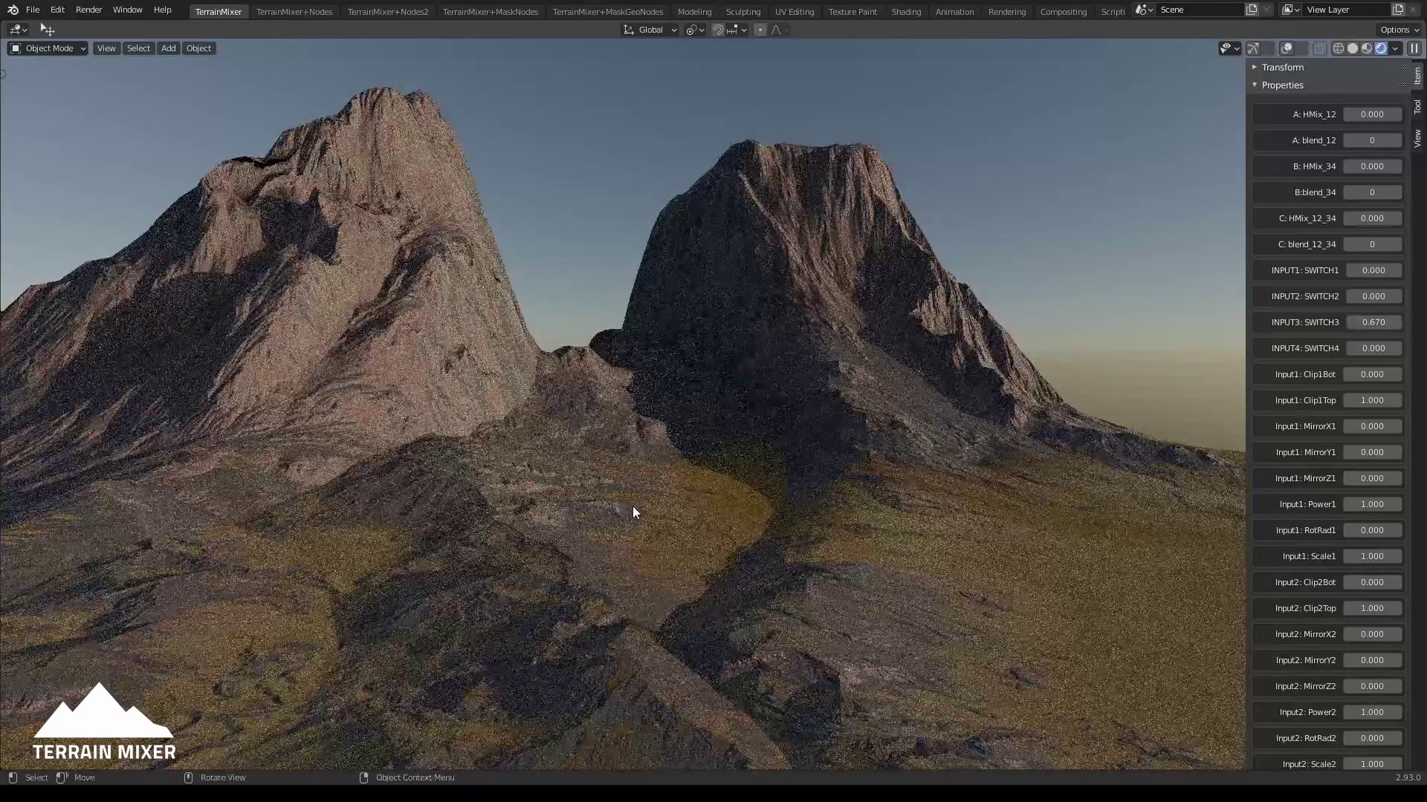
# In the TerrainMixer+MaskGeoNodes workspace, rotate MaskCurveGeo around the global Z axis to reposition the mask across the terrain
pyautogui.scroll(-3, 631, 506)
pyautogui.moveTo(685, 480); pyautogui.dragTo(692, 487, button='middle')
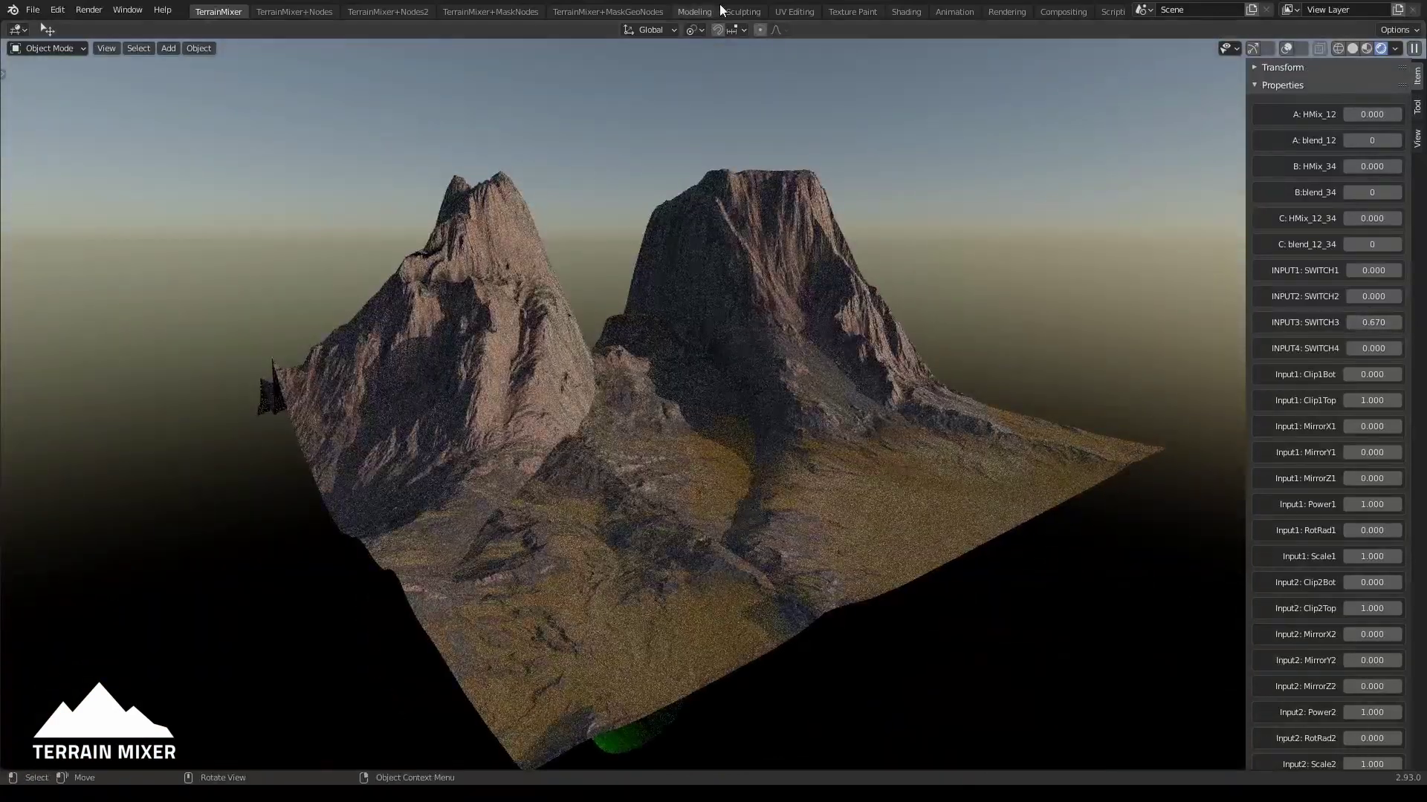
pyautogui.click(615, 11)
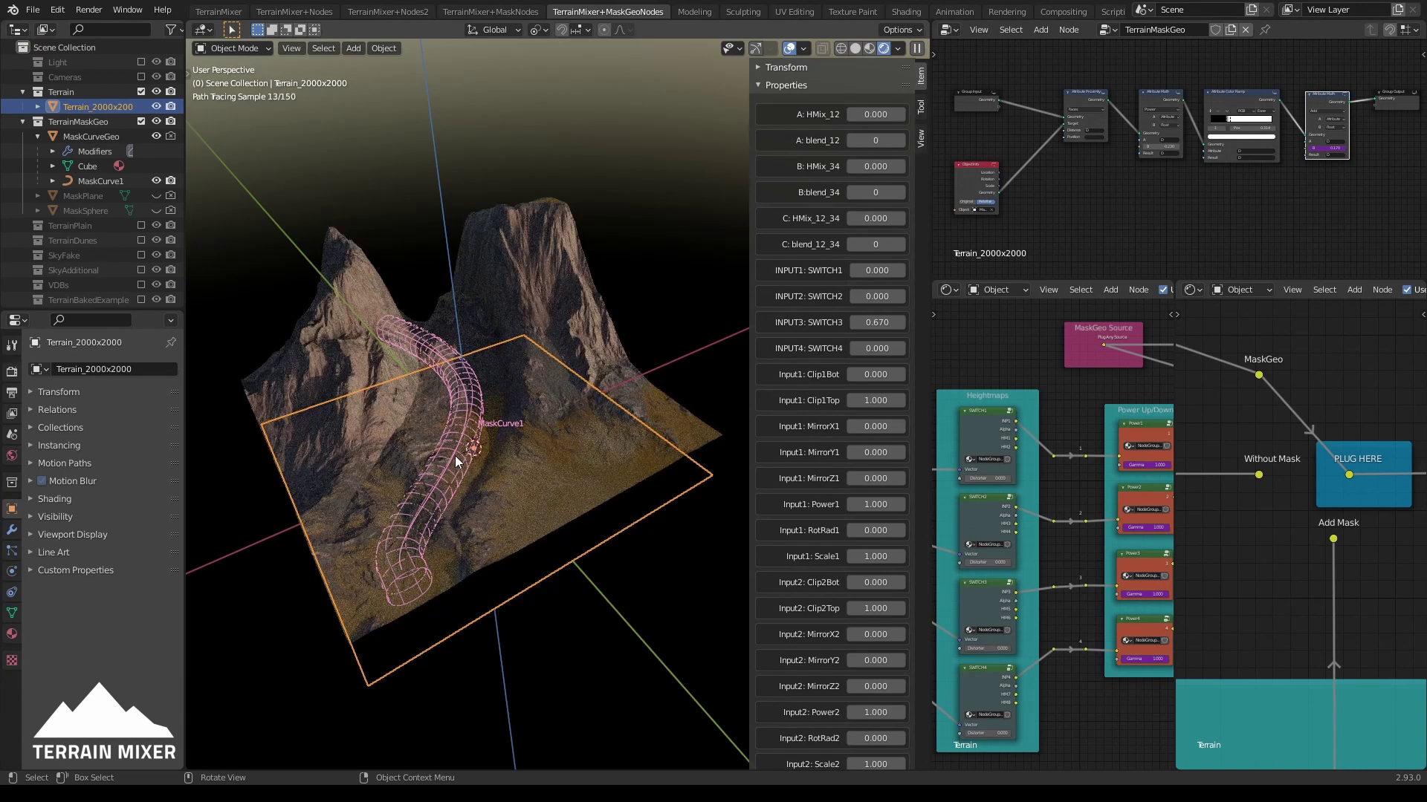
pyautogui.click(455, 456)
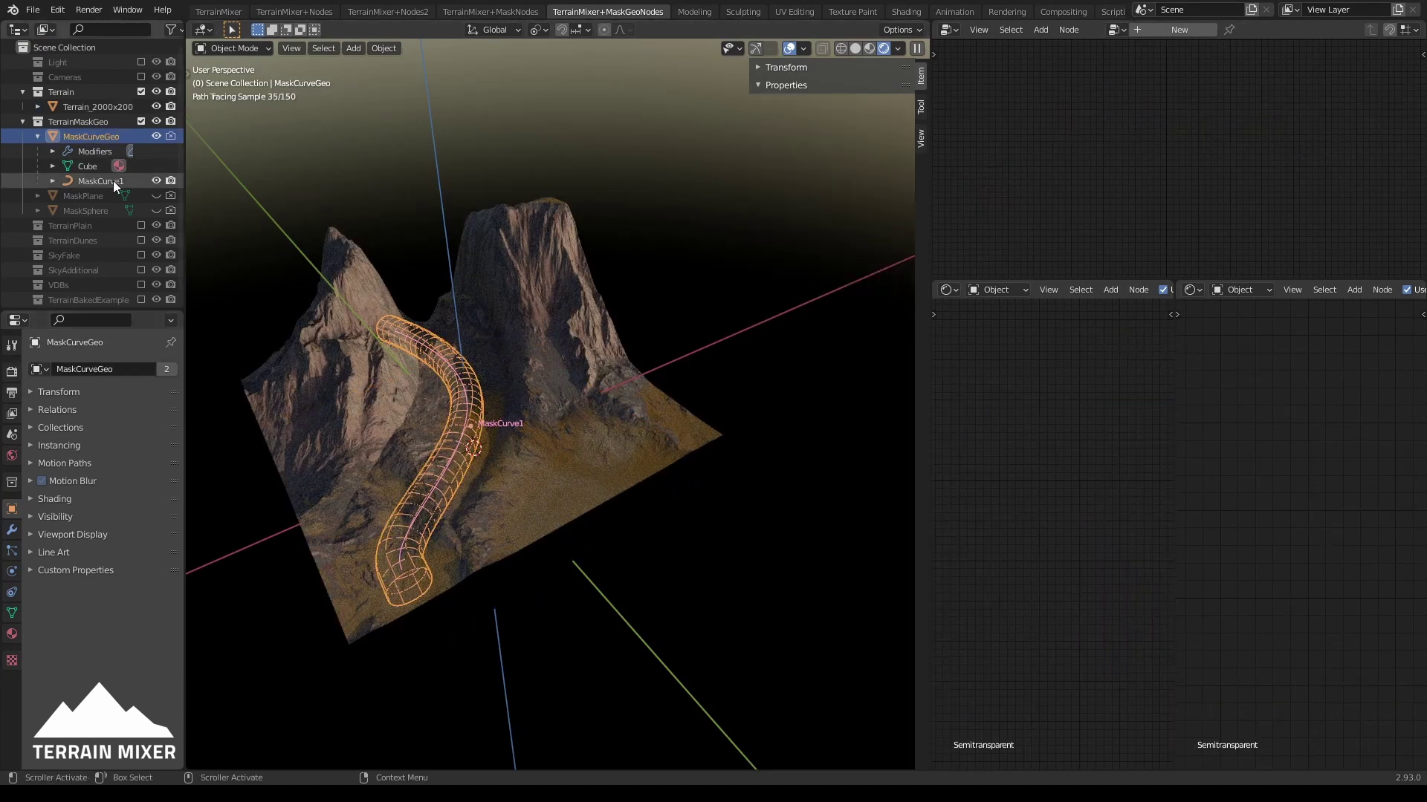
pyautogui.moveTo(754, 438)
pyautogui.mouseDown(button='middle')
pyautogui.moveTo(760, 417)
pyautogui.moveTo(778, 422)
pyautogui.moveTo(769, 350)
pyautogui.moveTo(796, 349)
pyautogui.moveTo(780, 331)
pyautogui.moveTo(800, 410)
pyautogui.mouseUp(button='middle')
pyautogui.press('r')
pyautogui.press('z')
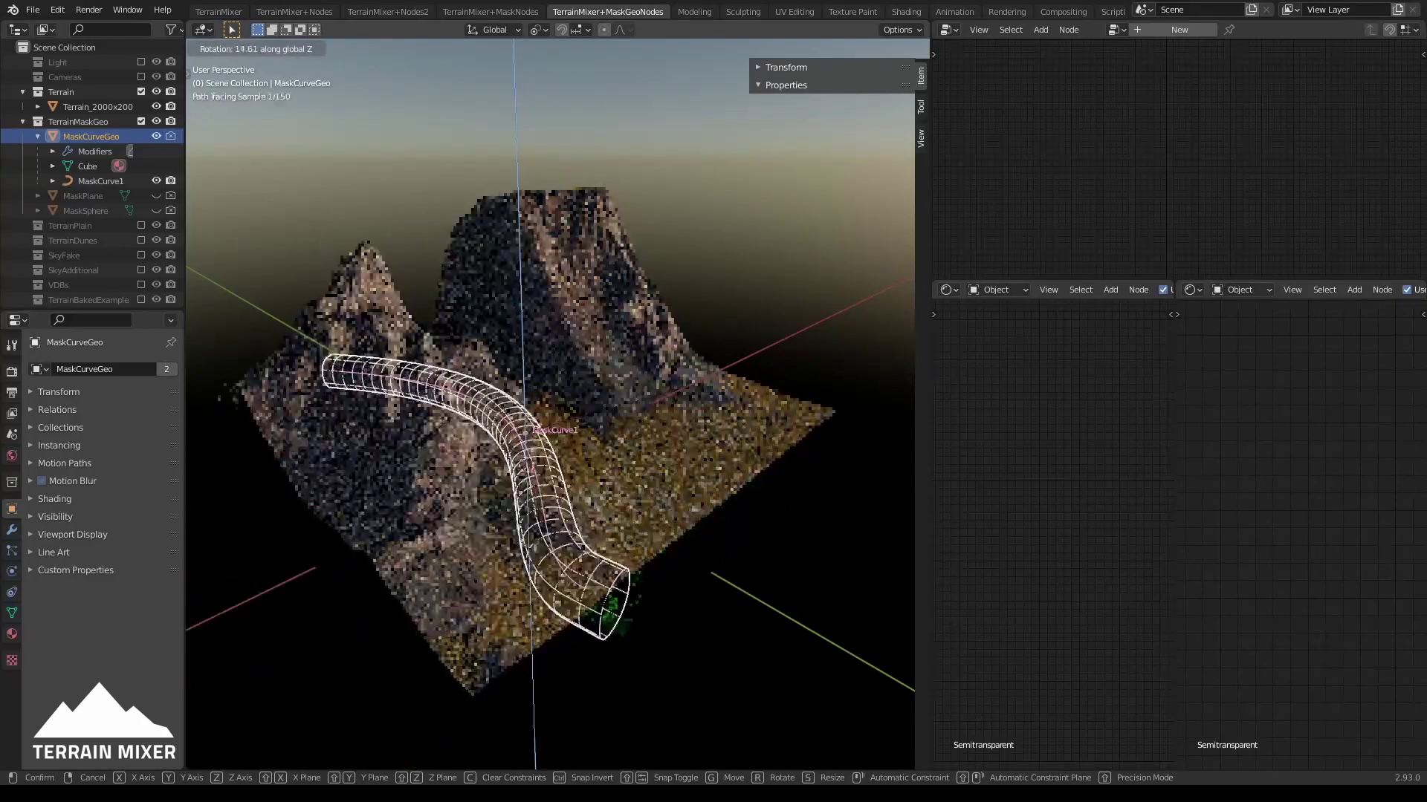
pyautogui.click(697, 510)
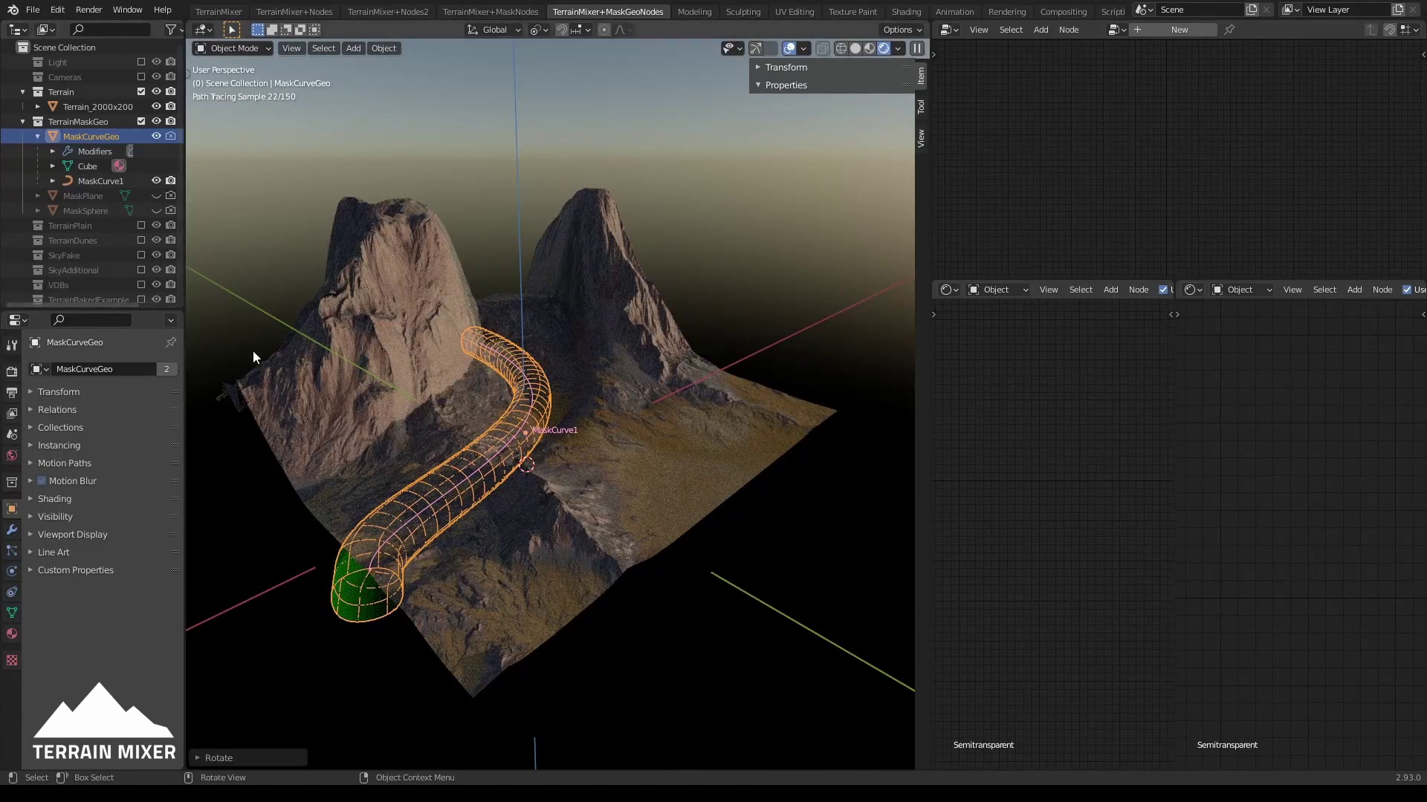
# In the geometry nodes of Terrain_2000x2000, set the Object Info node's object to MaskSphere
pyautogui.click(727, 528)
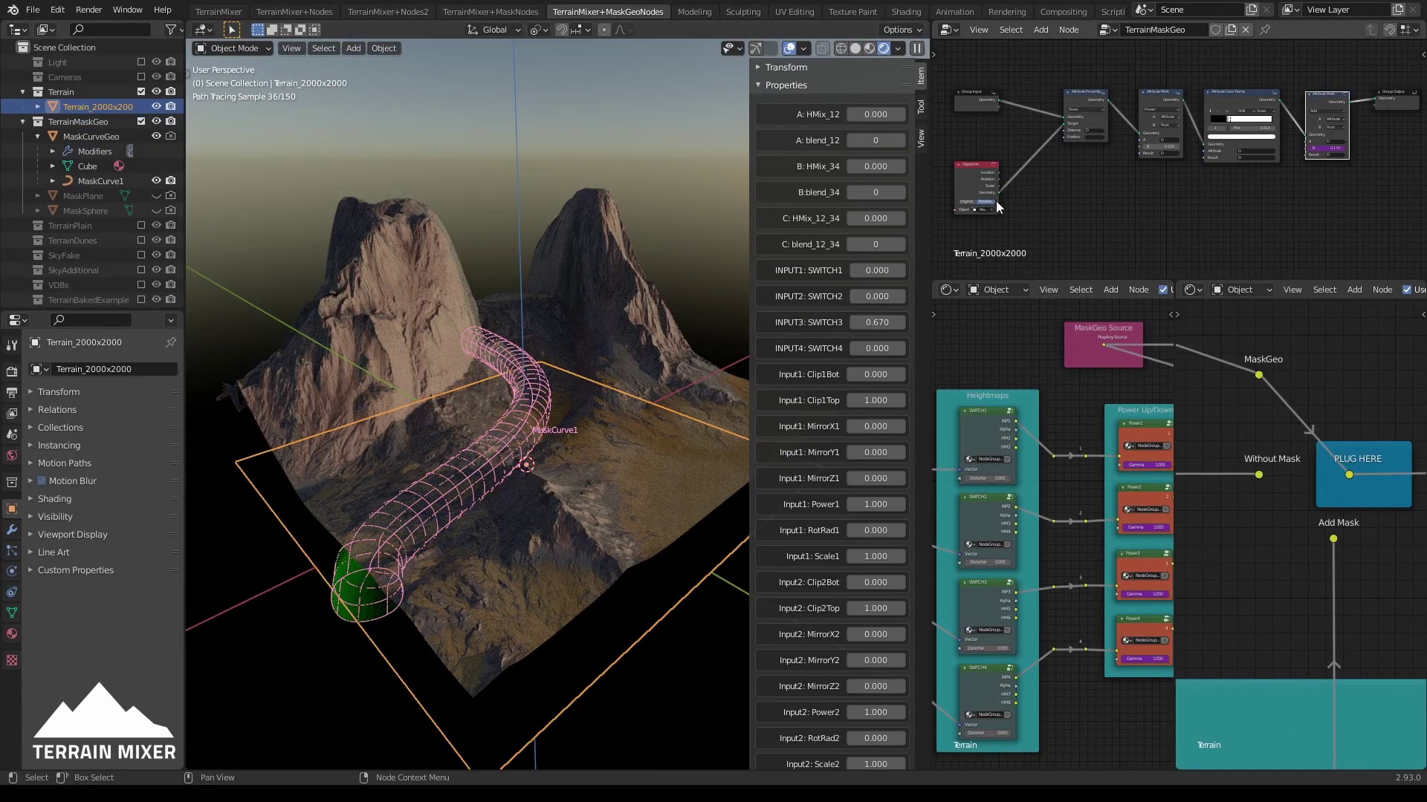
pyautogui.keyDown('ctrl'); pyautogui.moveTo(971, 212); pyautogui.dragTo(1056, 216, button='middle'); pyautogui.keyUp('ctrl')
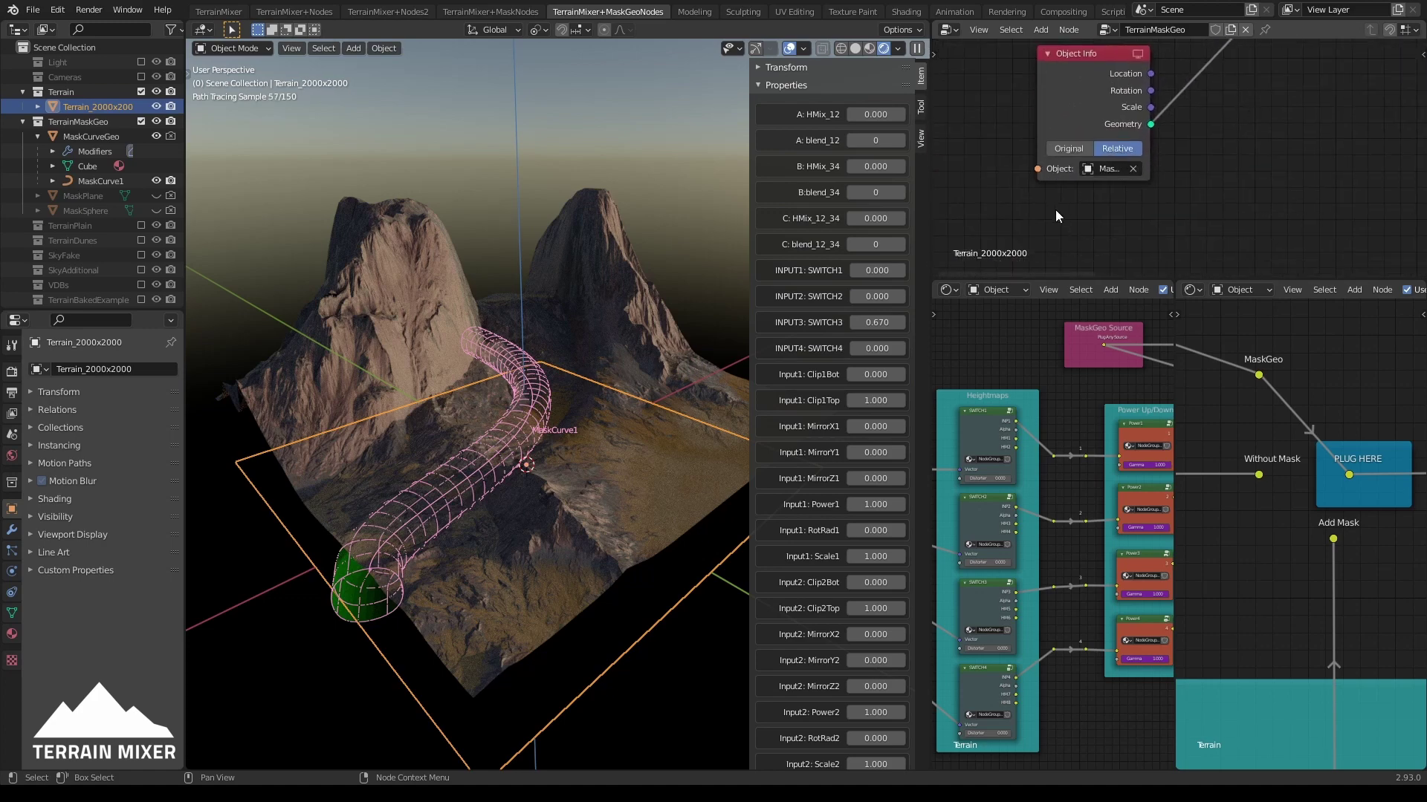
pyautogui.click(1090, 175)
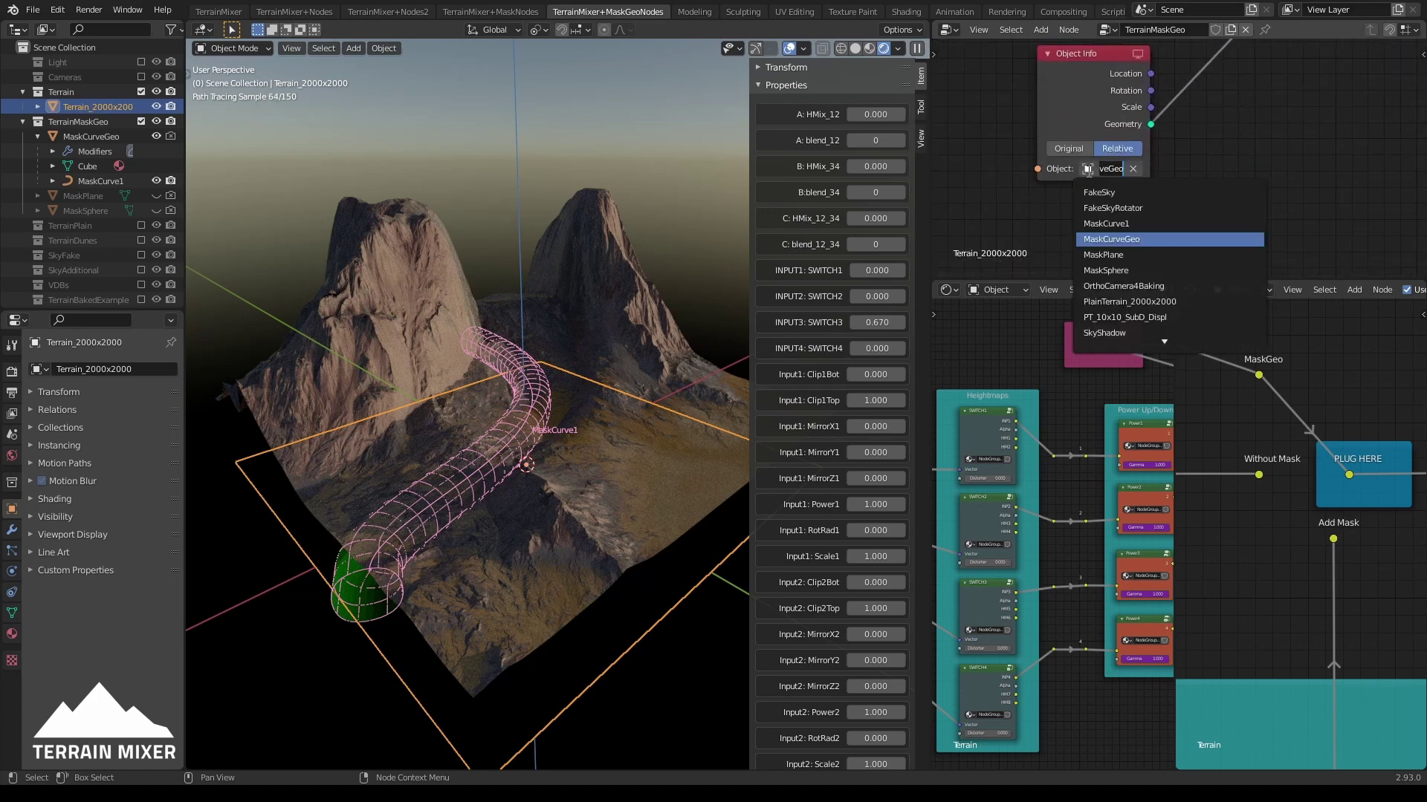
pyautogui.click(1144, 272)
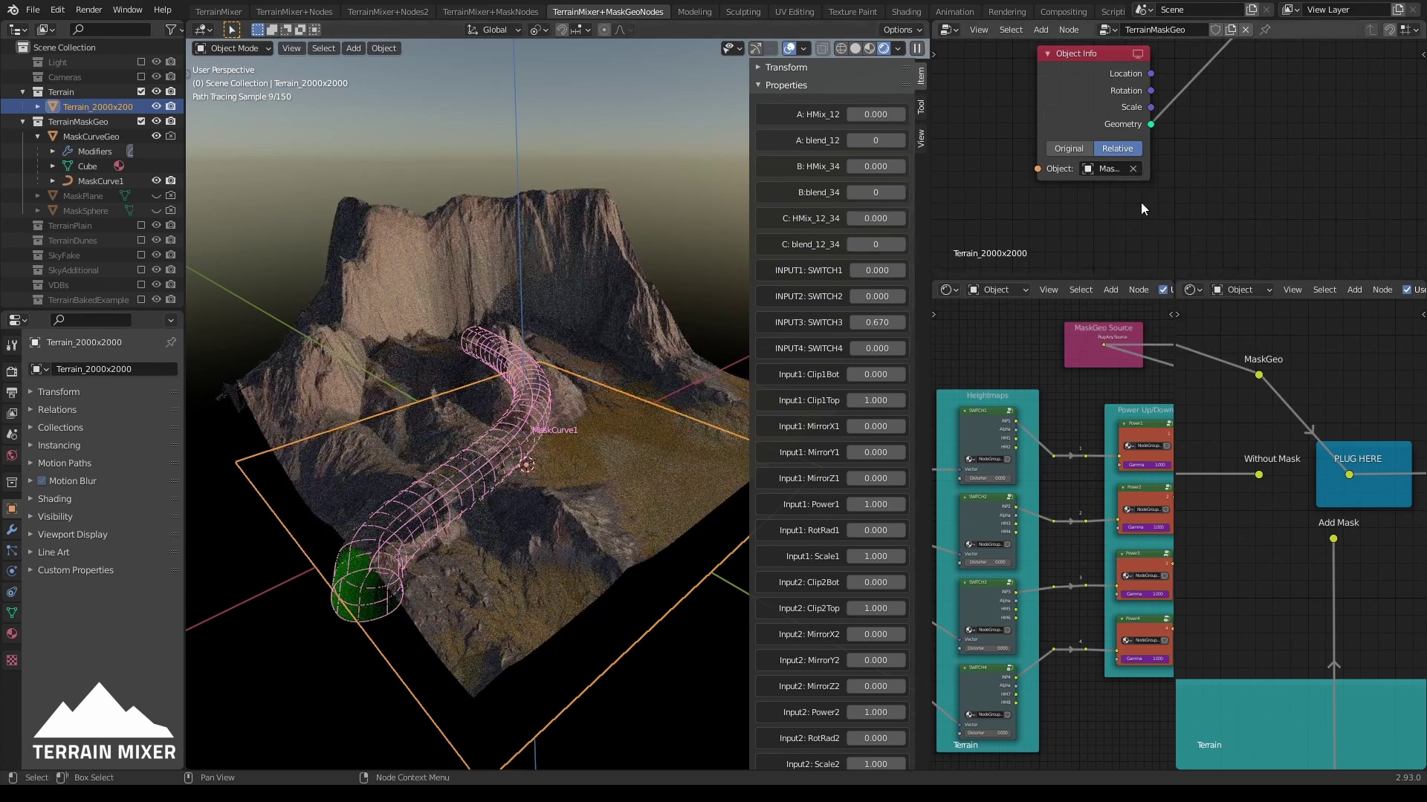
# Hide MaskCurveGeo together with its MaskCurve1 child and show MaskSphere in the viewport
pyautogui.scroll(-5, 1195, 167)
pyautogui.moveTo(1255, 152); pyautogui.dragTo(1162, 190, button='middle')
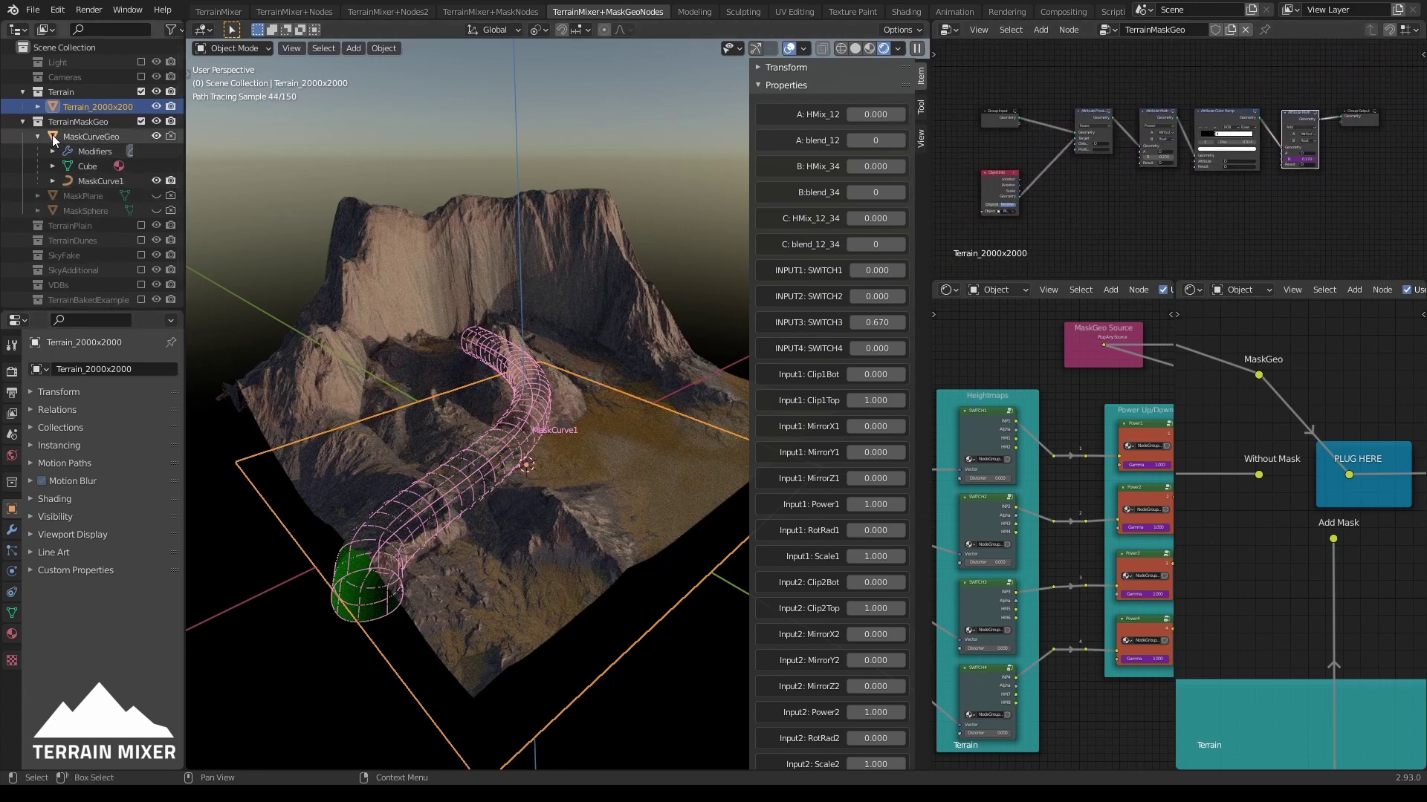
pyautogui.keyDown('shift'); pyautogui.click(156, 136); pyautogui.keyUp('shift')
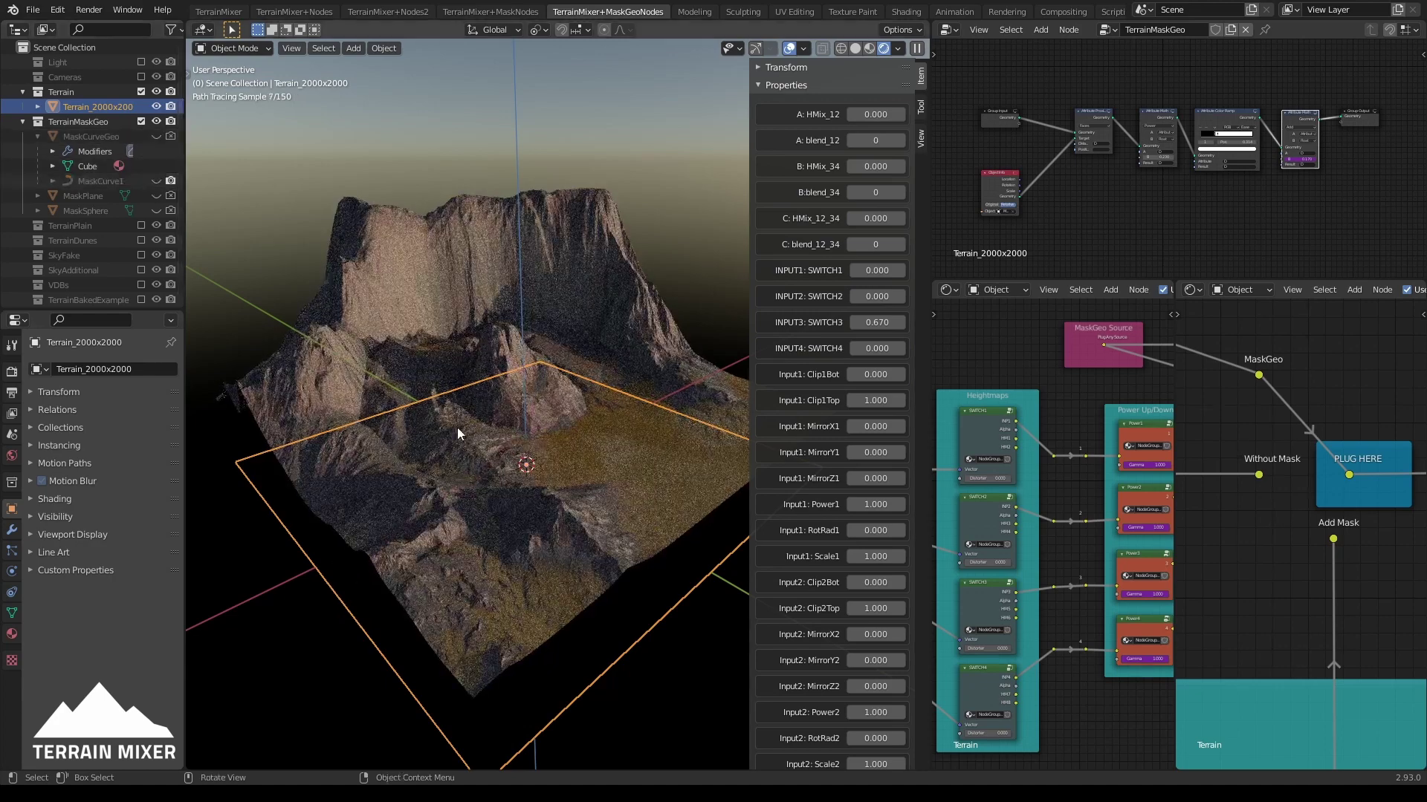
pyautogui.click(86, 196)
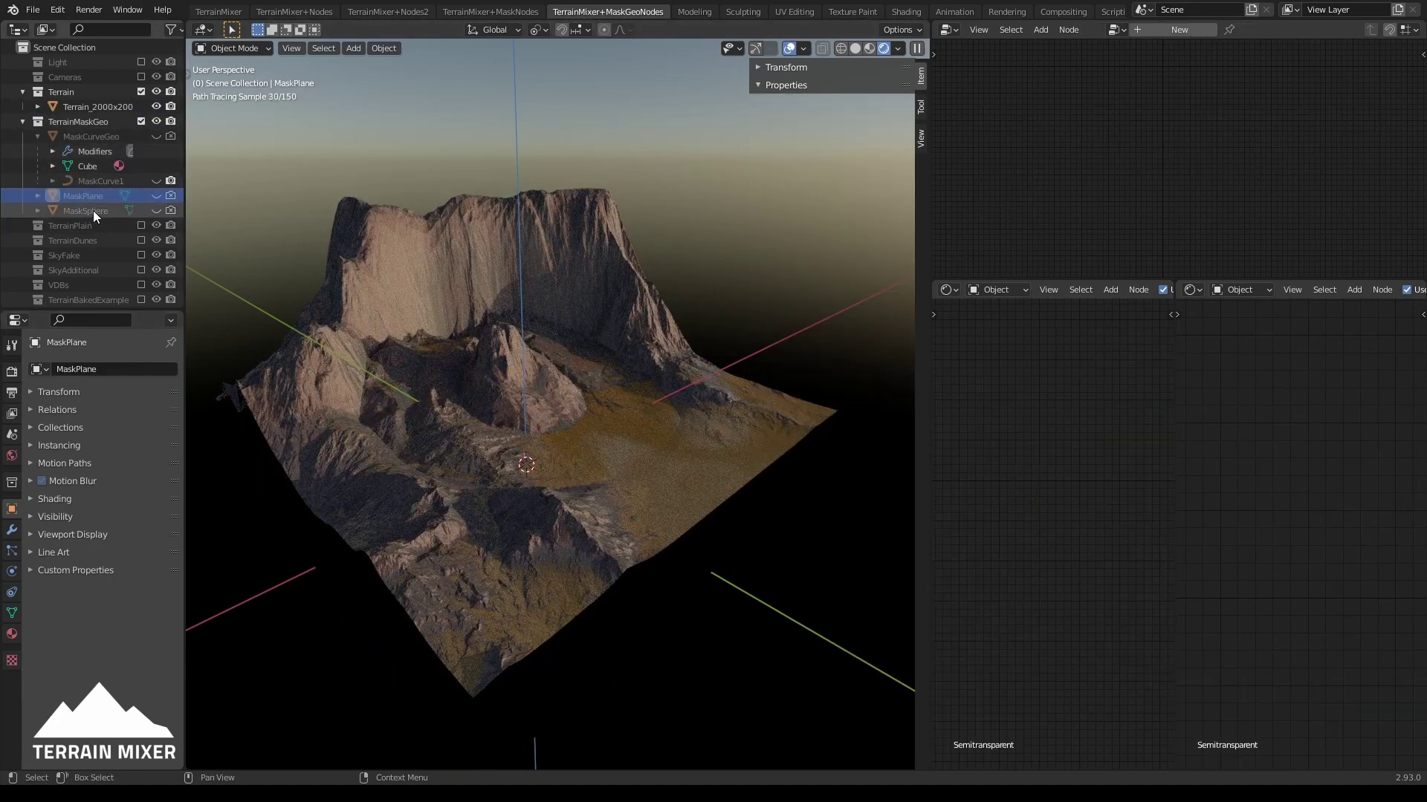
pyautogui.click(92, 211)
pyautogui.click(157, 210)
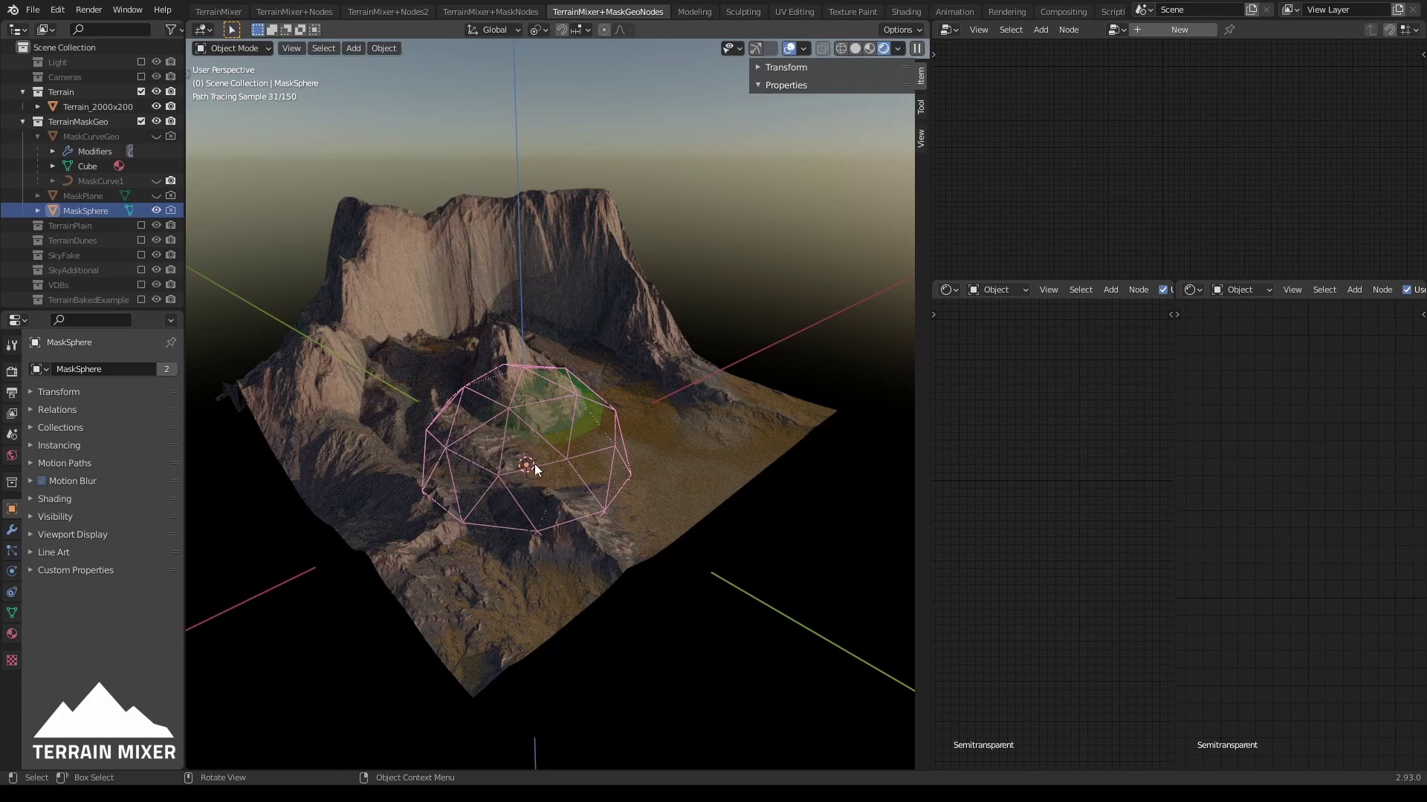
# Move MaskSphere by about -231 m in X, 358 m in Y and 205 m in Z, and deselect it
pyautogui.click(494, 476)
pyautogui.press('g')
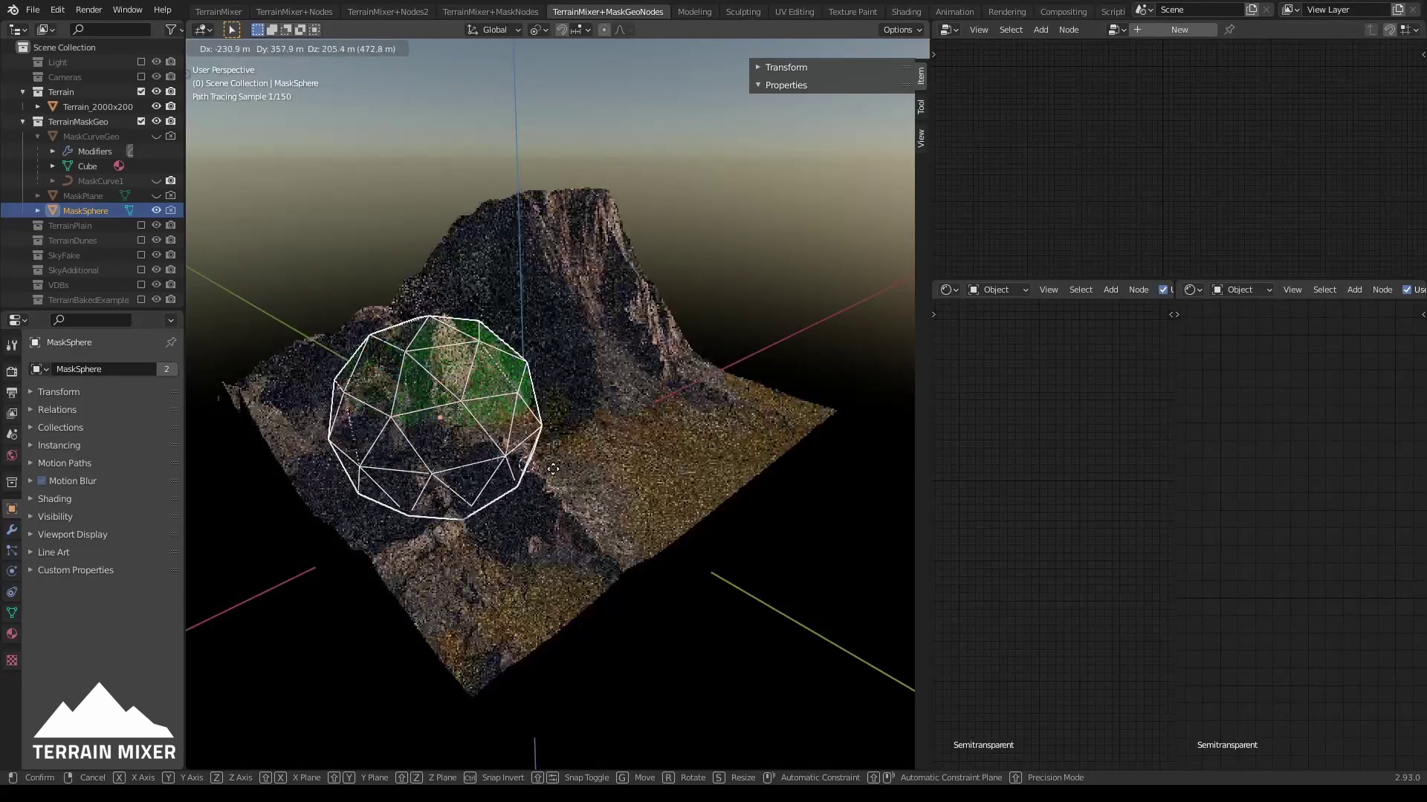
pyautogui.click(553, 470)
pyautogui.hotkey('alt', 'a')
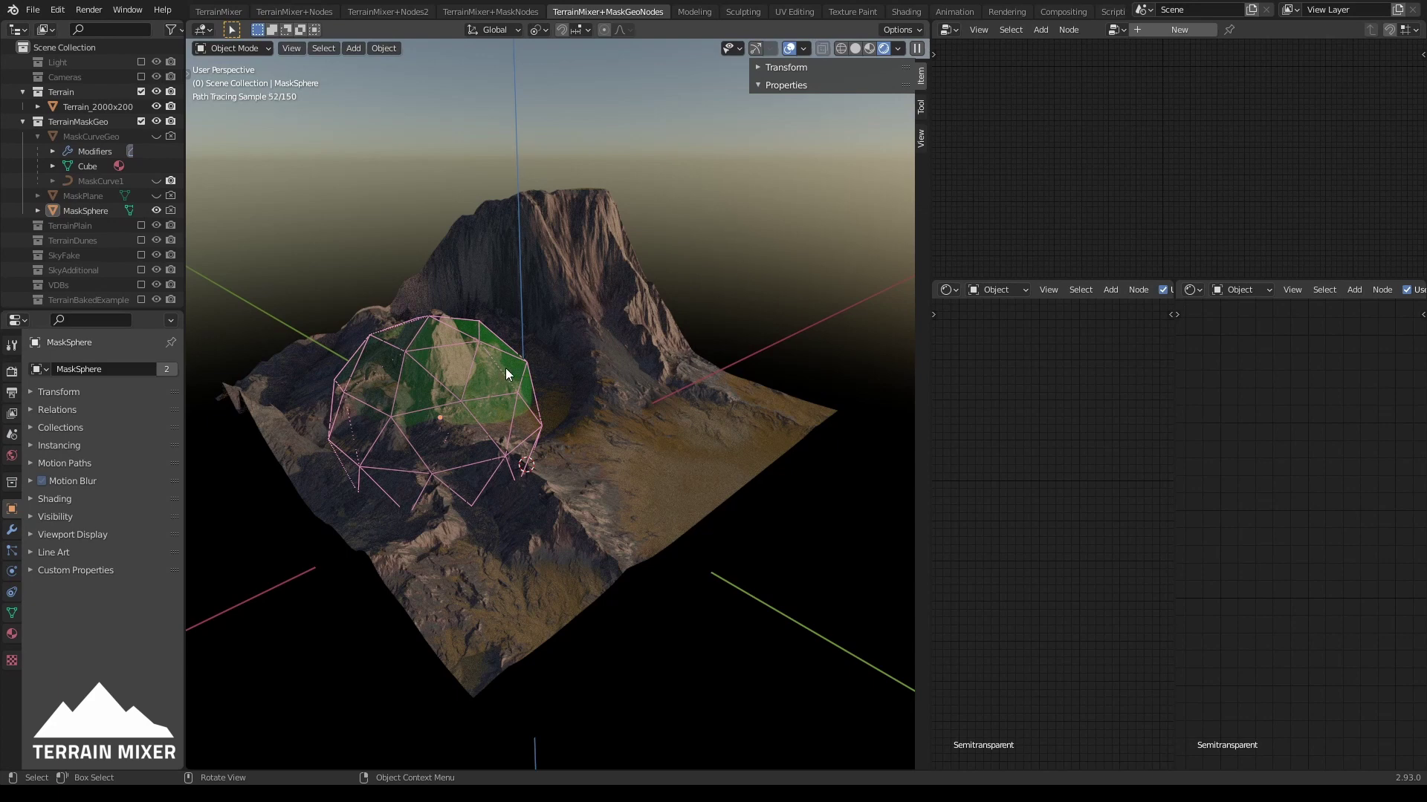
# View the mask sphere in Material Preview shading and return the viewport to Rendered shading
pyautogui.press('z')
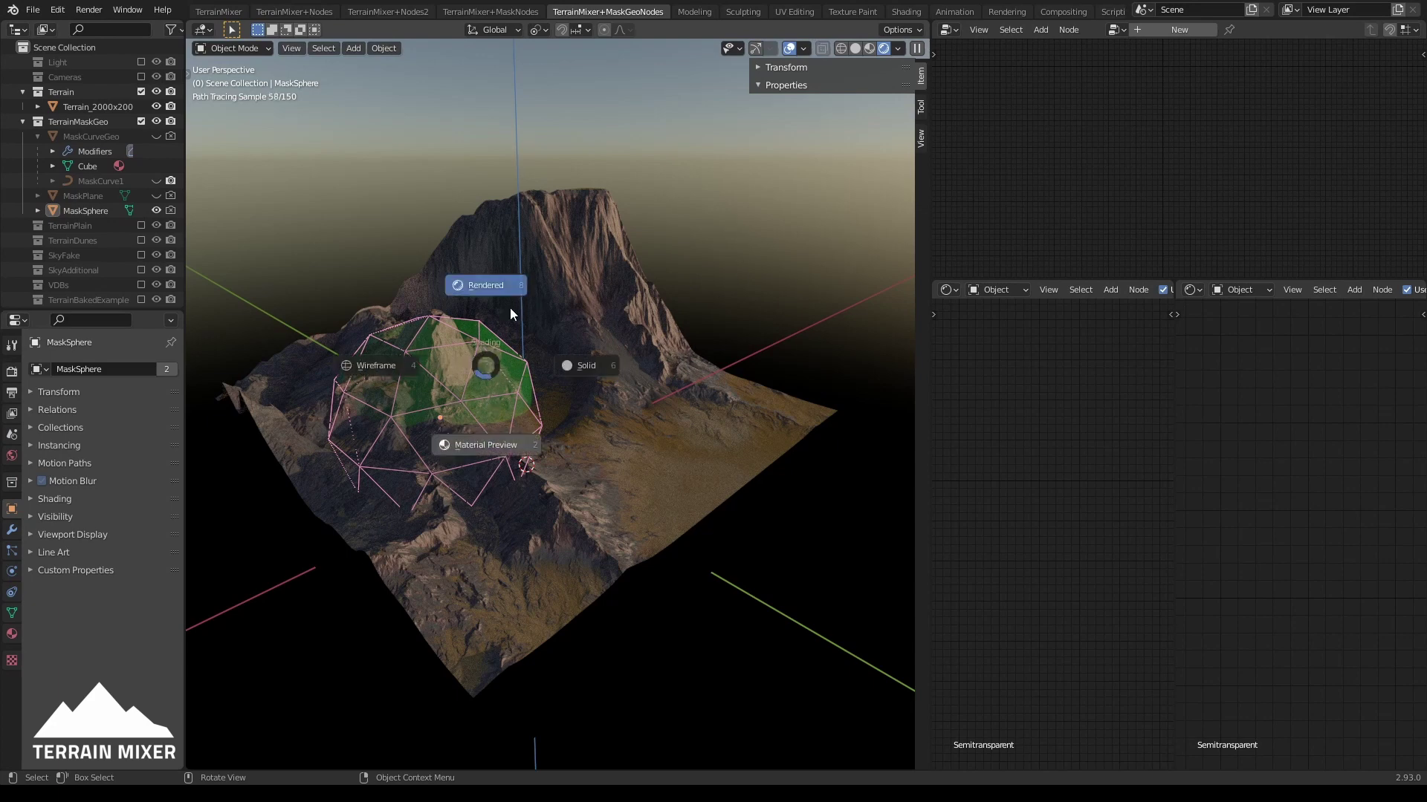
pyautogui.press('2')
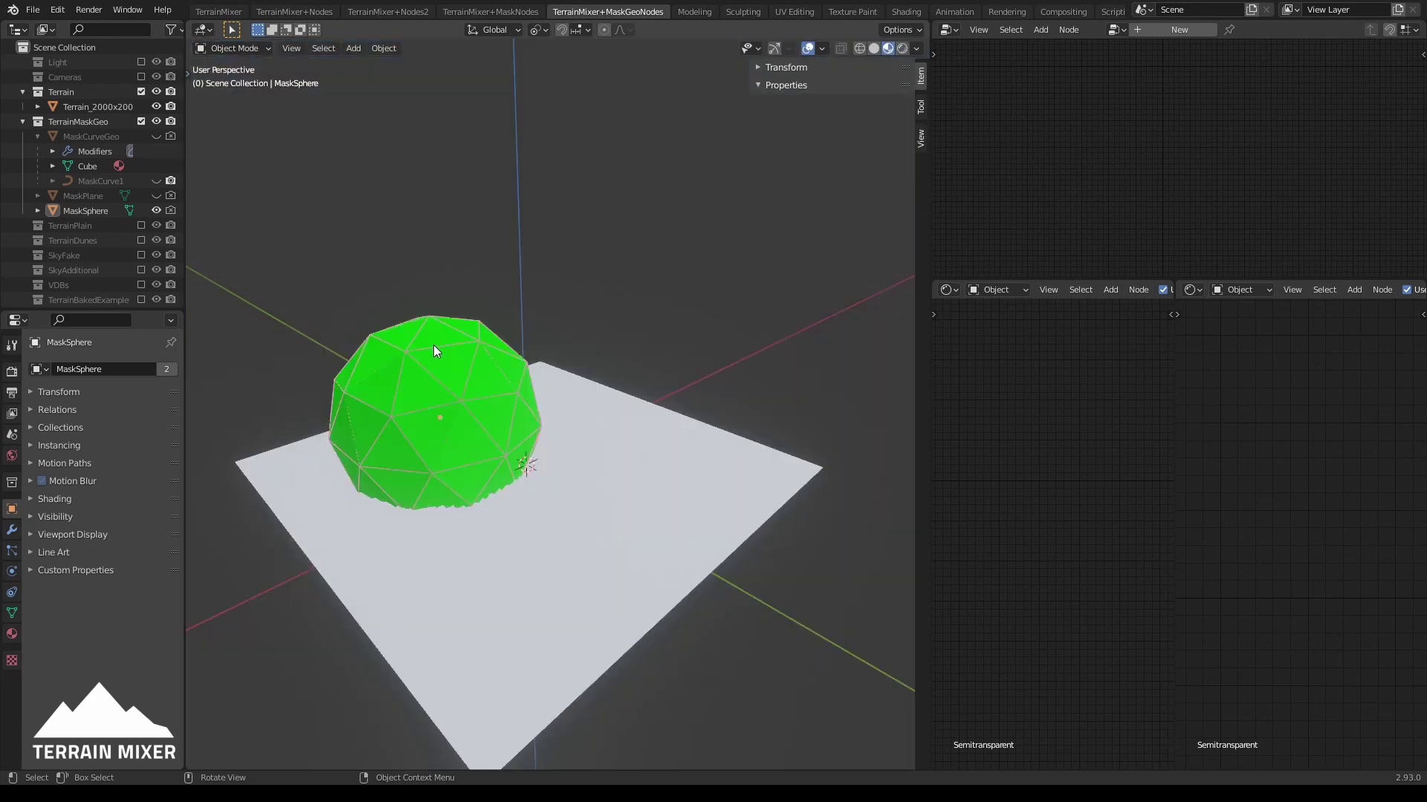
pyautogui.press('z')
pyautogui.press('8')
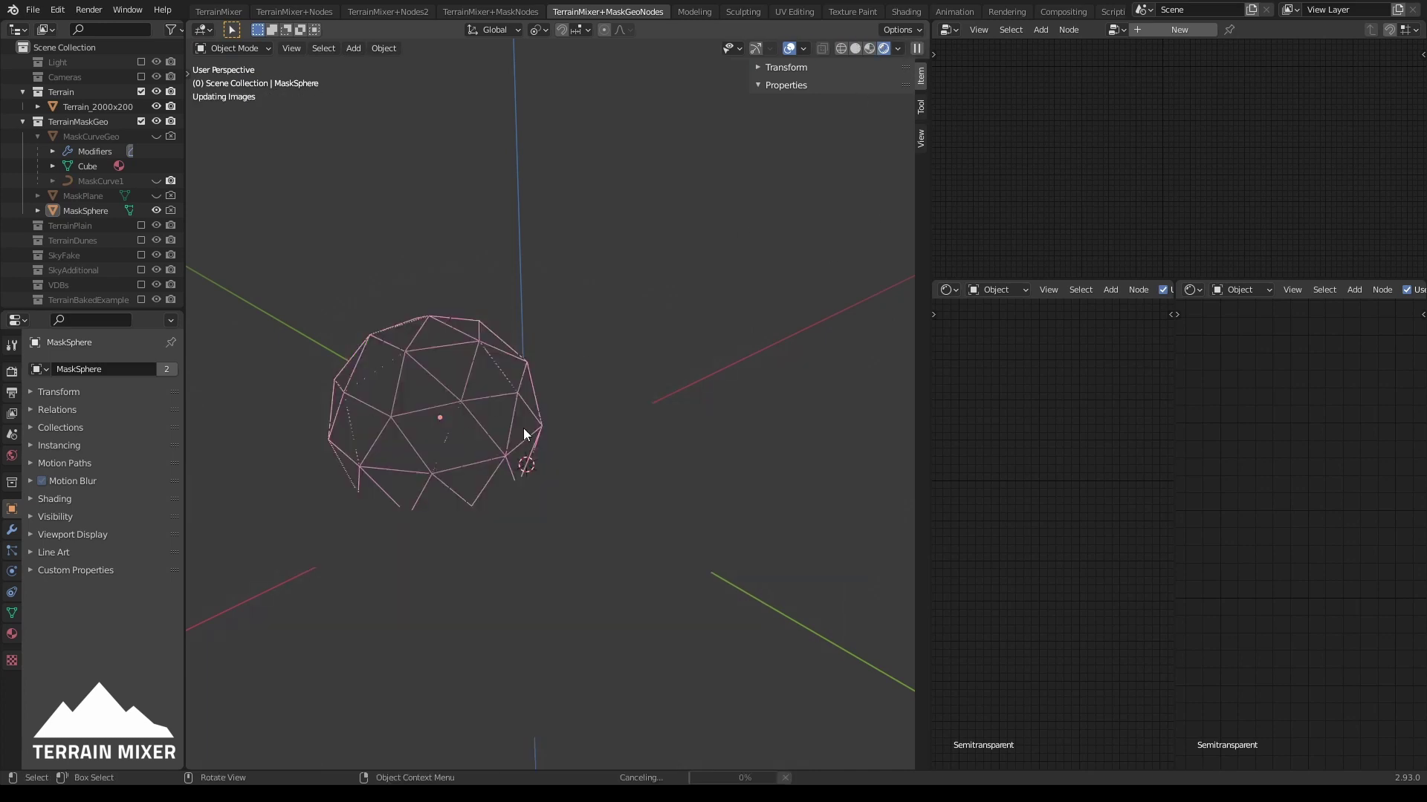
# Move MaskSphere down about 720 m along the global Z axis and shift it in the positive direction along global X
pyautogui.click(69, 213)
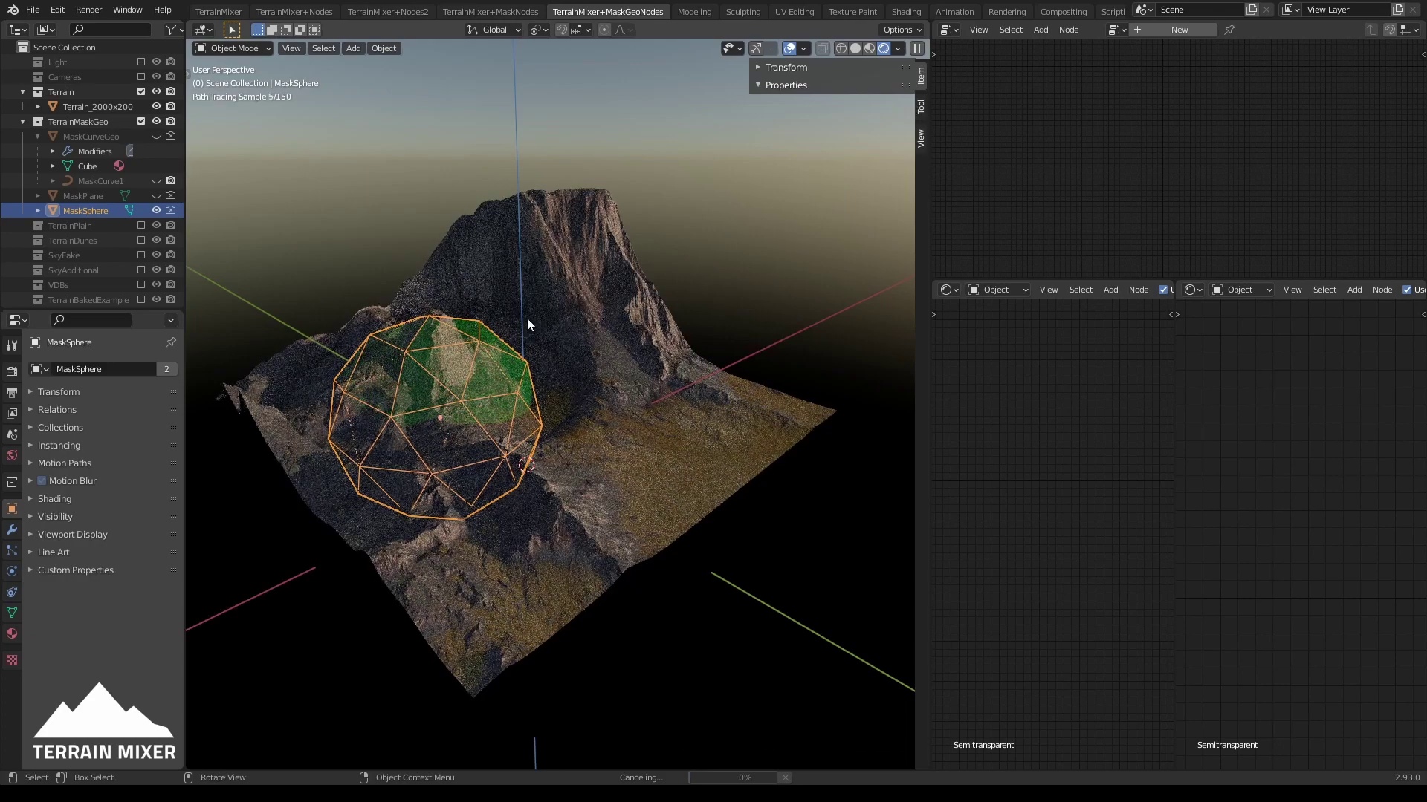
pyautogui.press('g')
pyautogui.press('z')
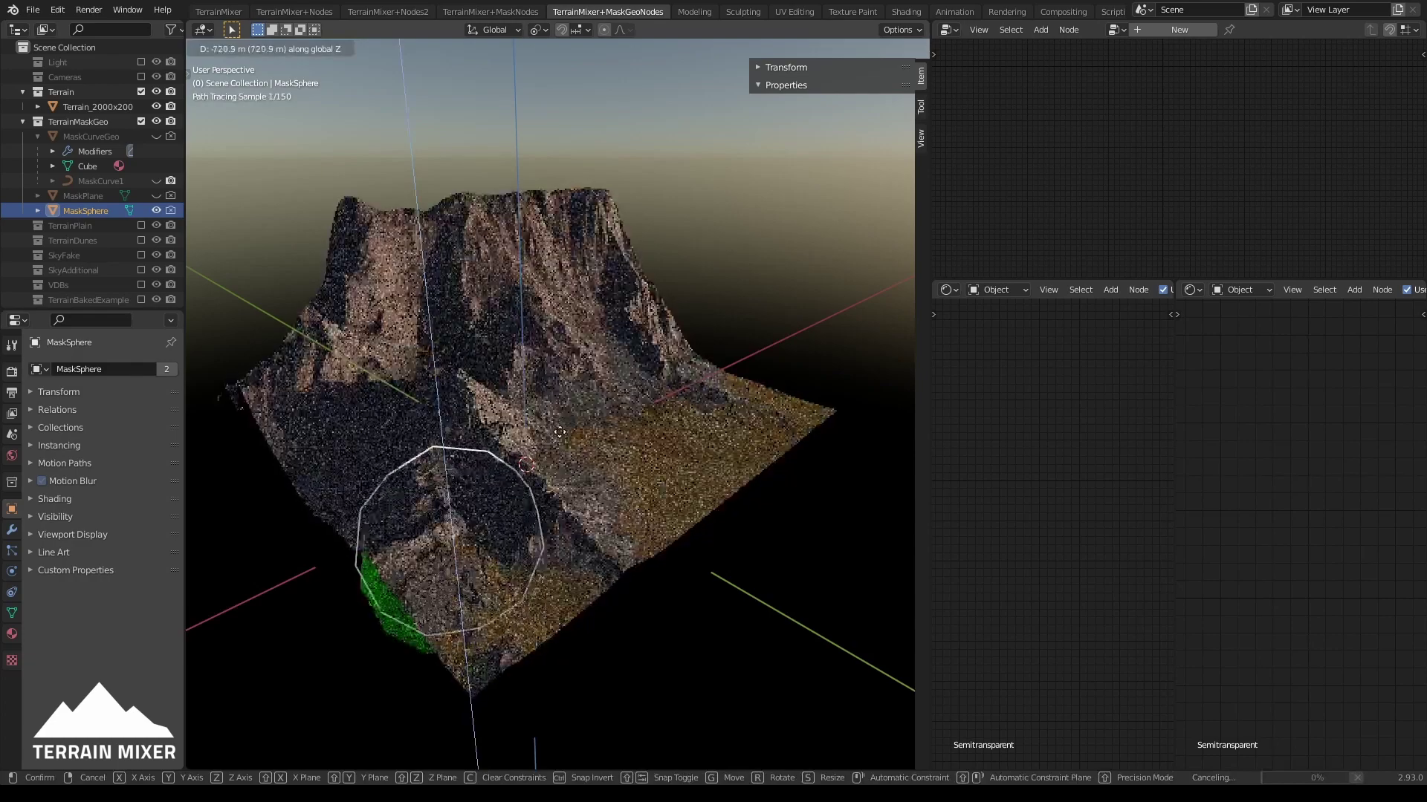
pyautogui.click(581, 410)
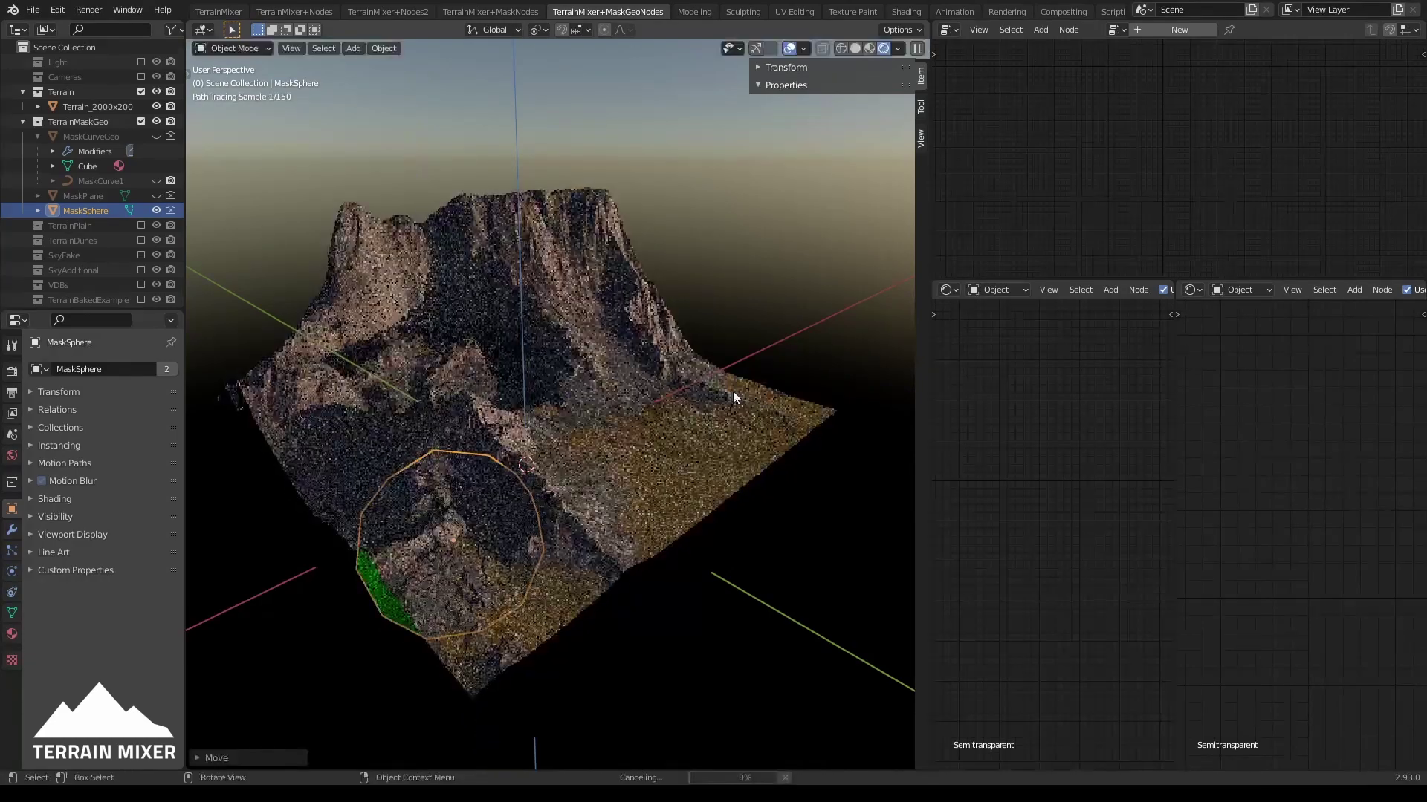
pyautogui.press('g')
pyautogui.press('x')
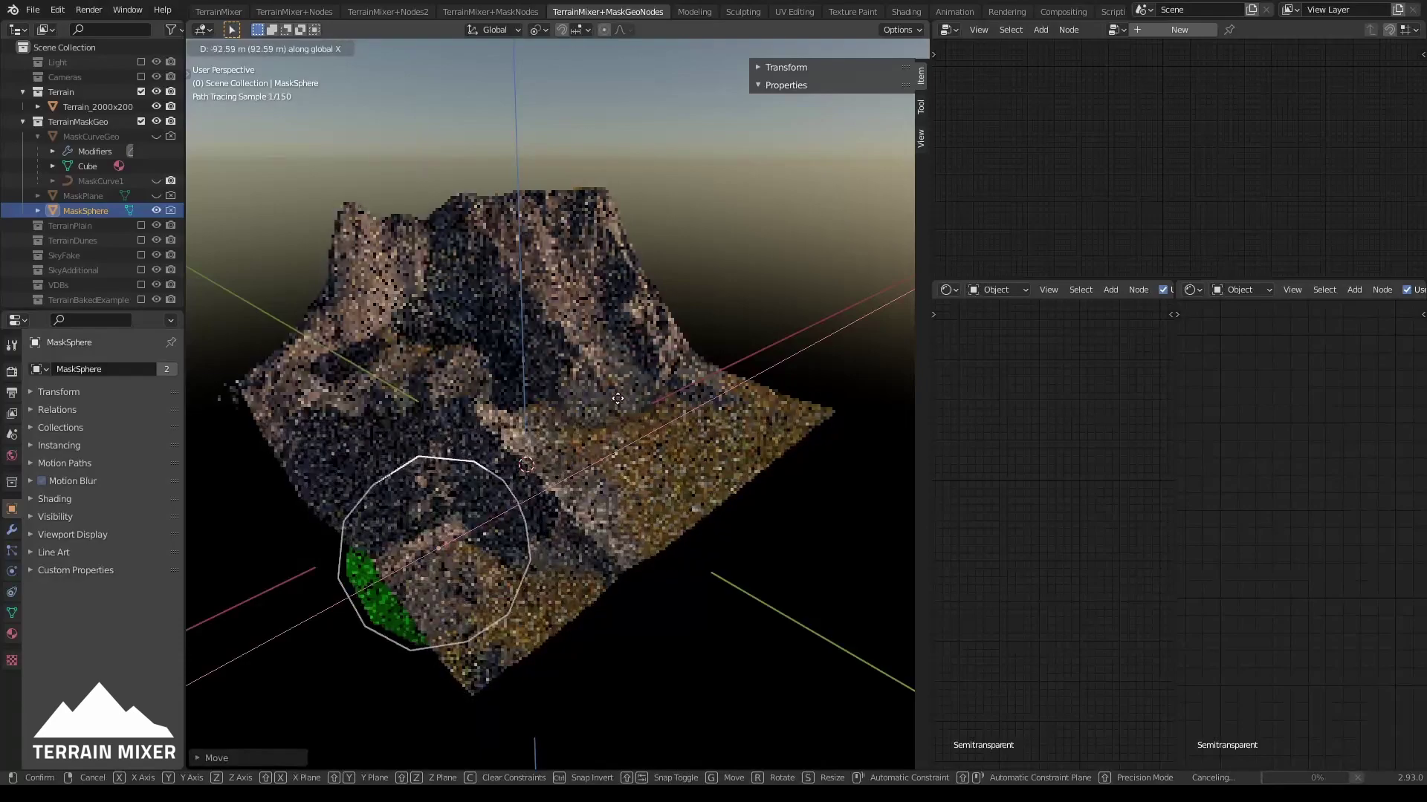
pyautogui.click(685, 374)
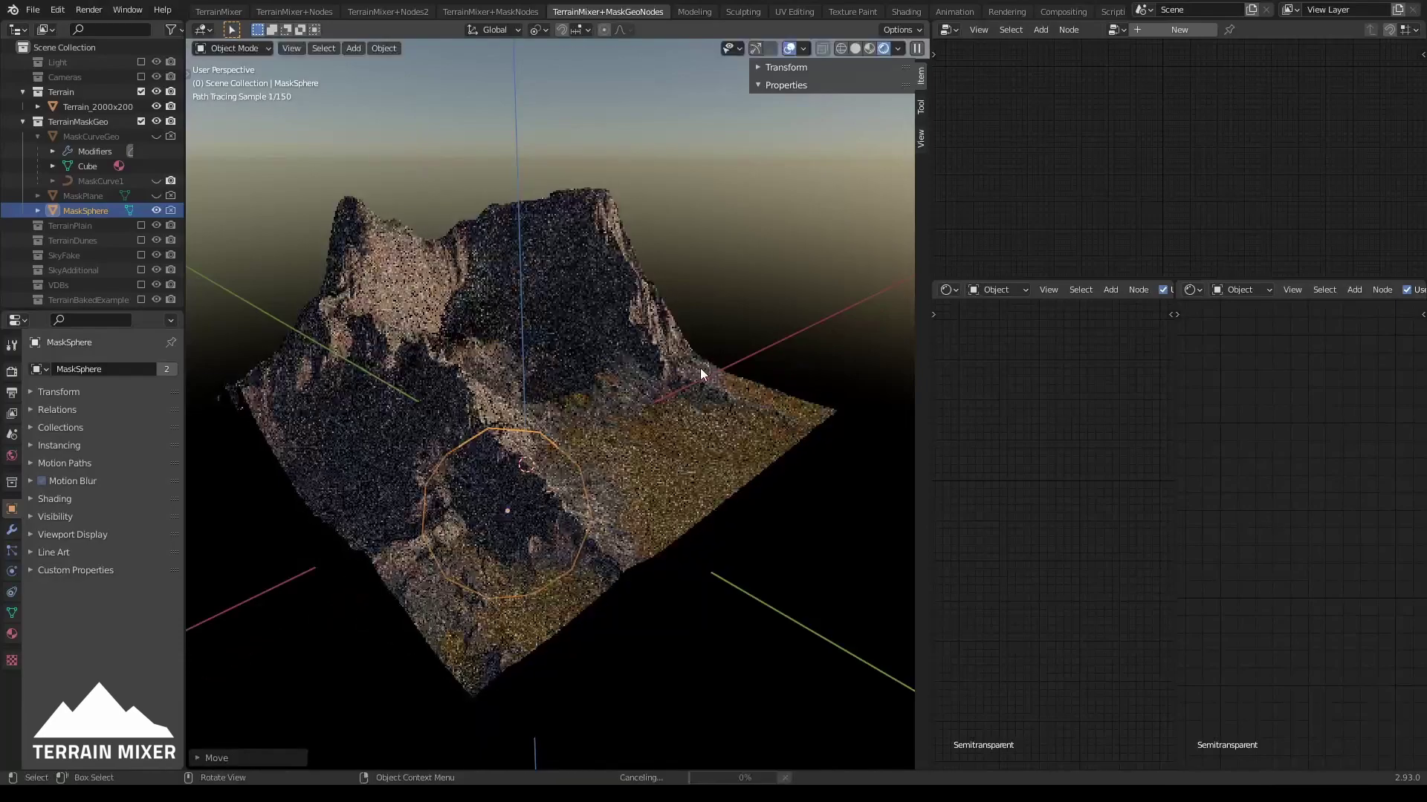
# Examine the terrain from several angles and distances in the TerrainMixer workspace
pyautogui.moveTo(700, 382); pyautogui.dragTo(832, 333, button='middle')
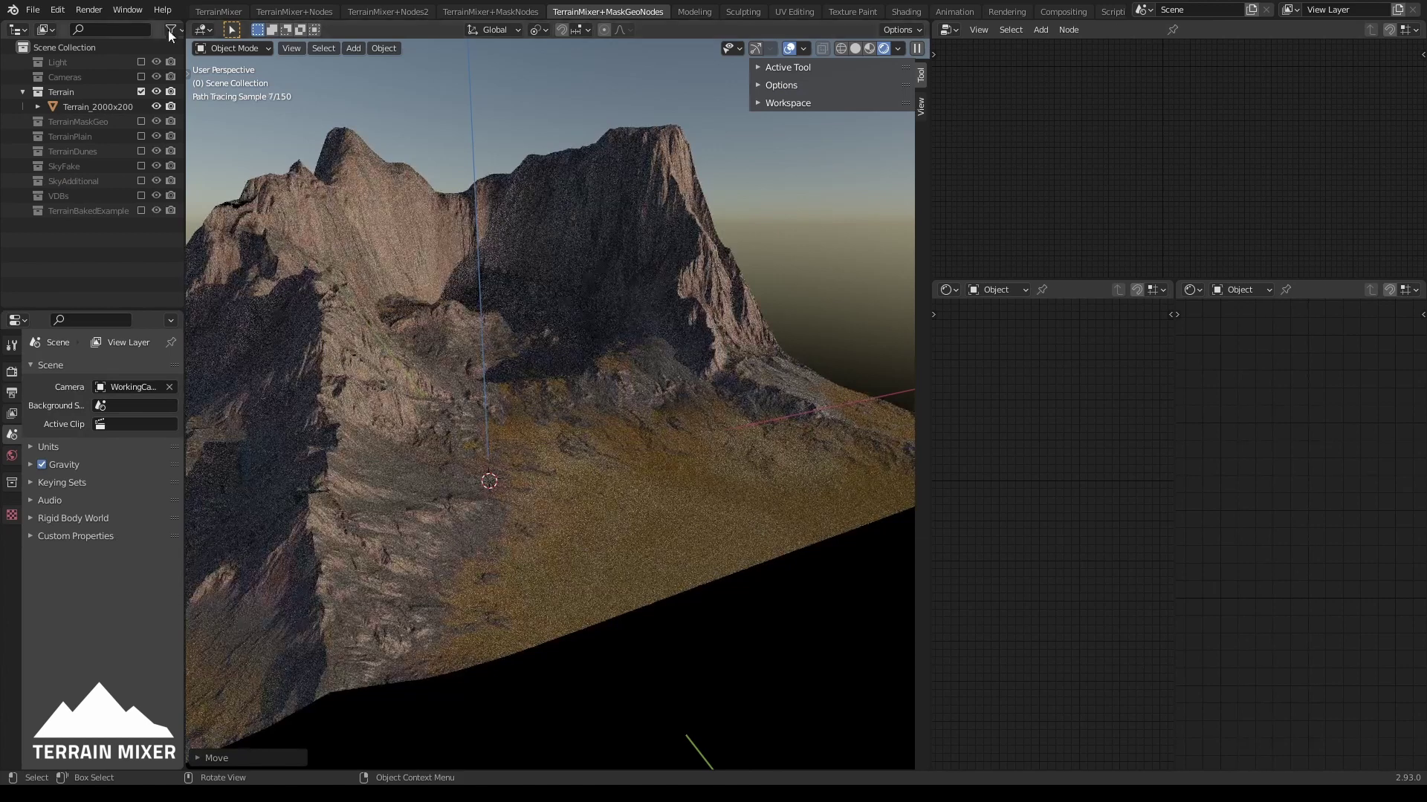
pyautogui.click(217, 11)
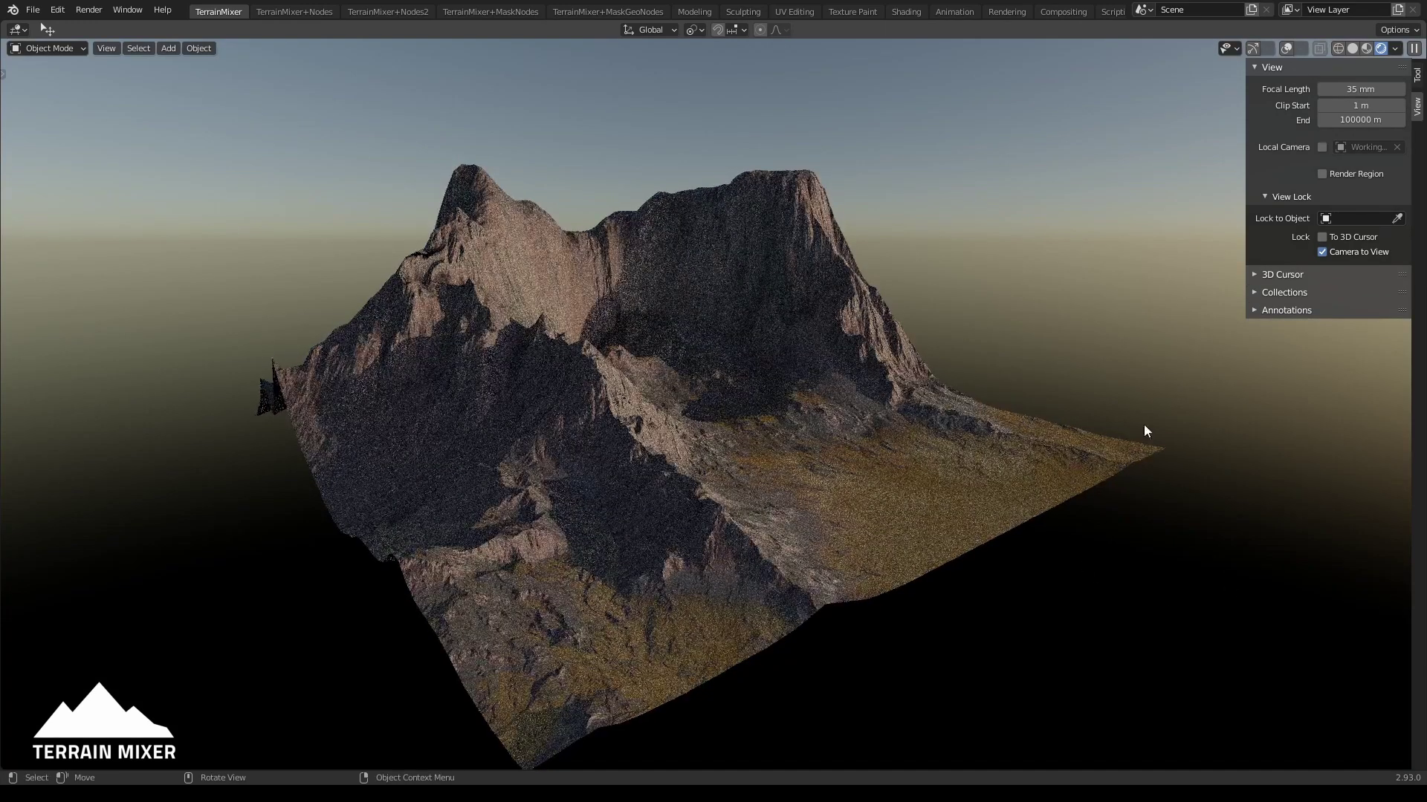
pyautogui.moveTo(1142, 430); pyautogui.dragTo(1072, 379, button='middle')
pyautogui.scroll(2, 1082, 383)
pyautogui.scroll(2, 1092, 371)
pyautogui.scroll(-2, 1064, 393)
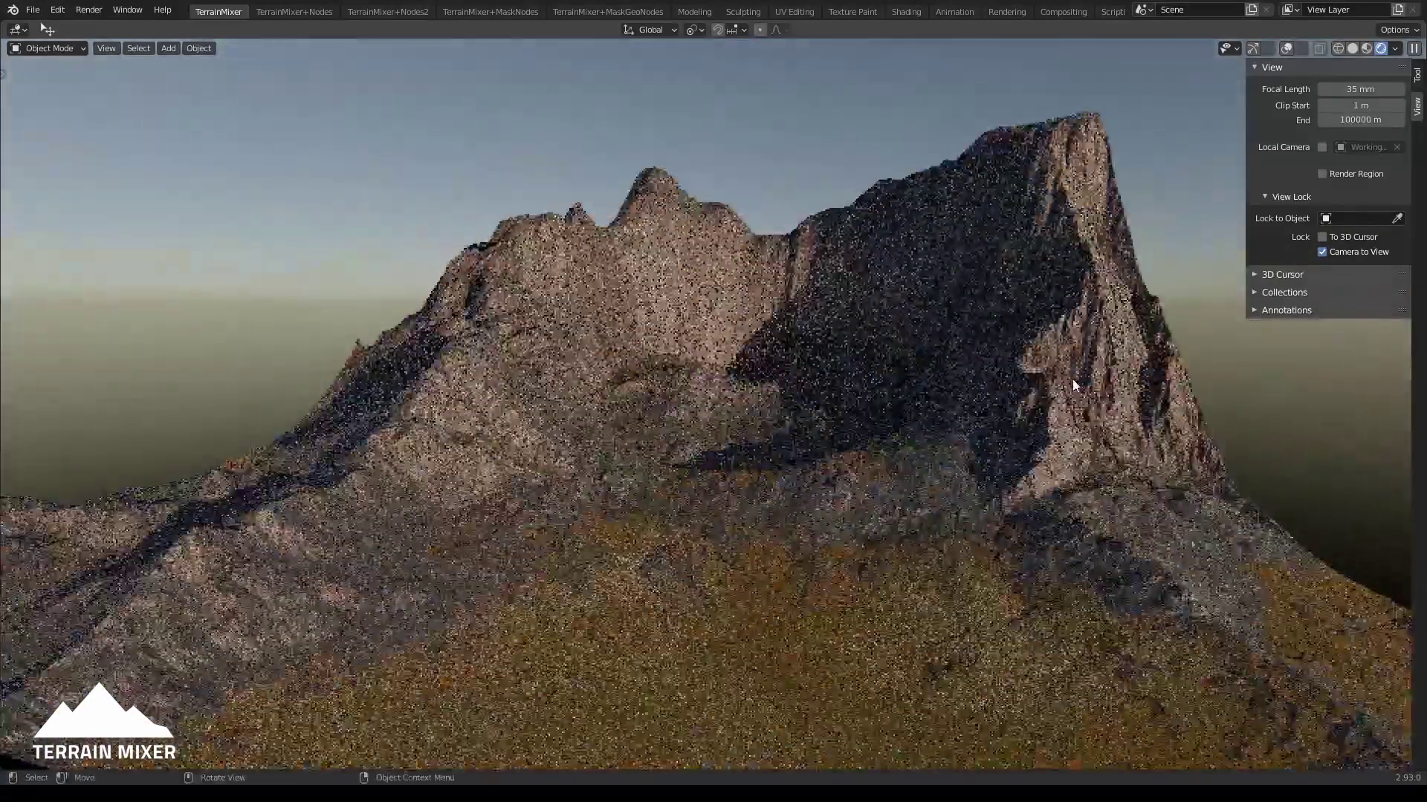
pyautogui.scroll(2, 1068, 385)
pyautogui.scroll(4, 1070, 401)
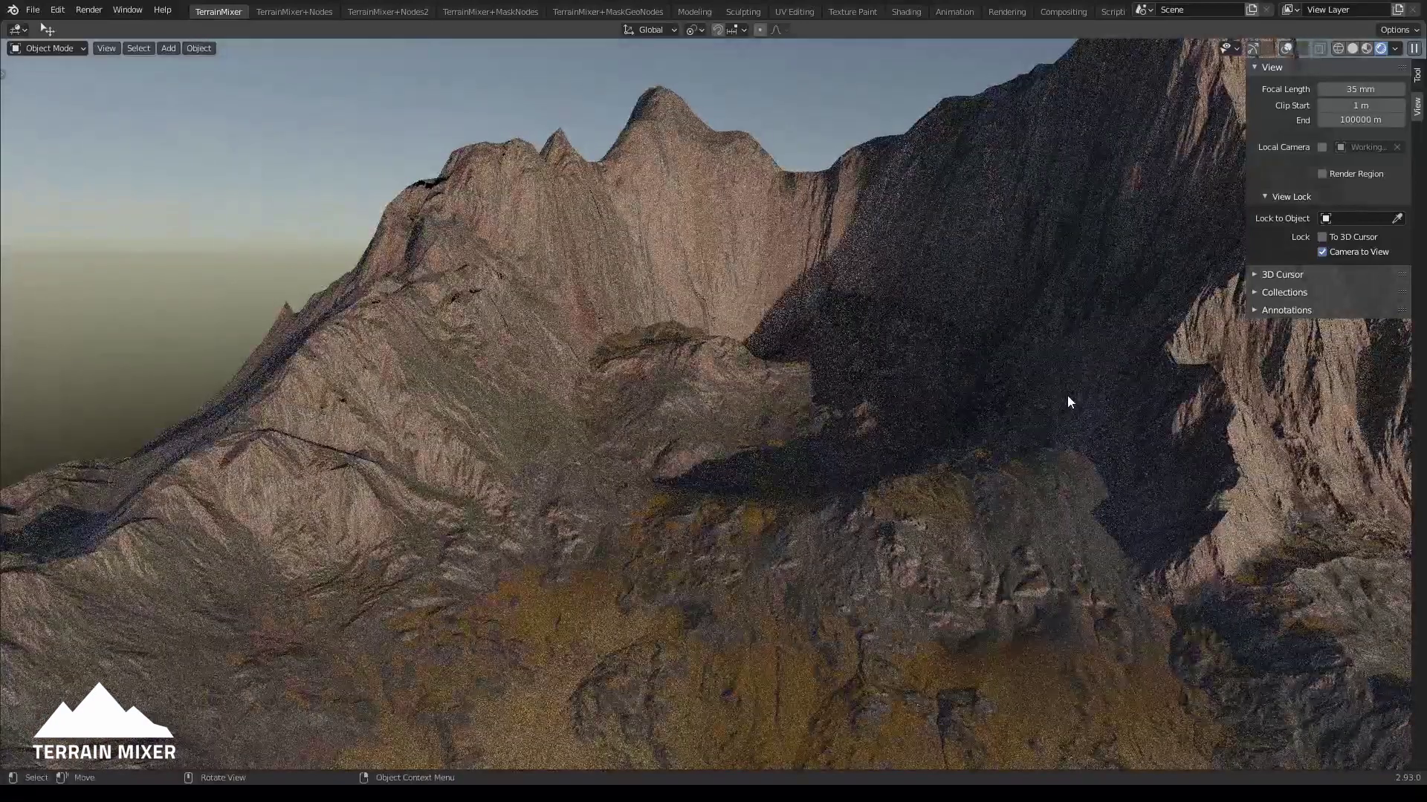
pyautogui.scroll(-5, 1065, 400)
pyautogui.moveTo(1063, 400)
pyautogui.mouseDown(button='middle')
pyautogui.moveTo(1089, 399)
pyautogui.moveTo(979, 376)
pyautogui.moveTo(1047, 393)
pyautogui.mouseUp(button='middle')
pyautogui.scroll(3, 1041, 392)
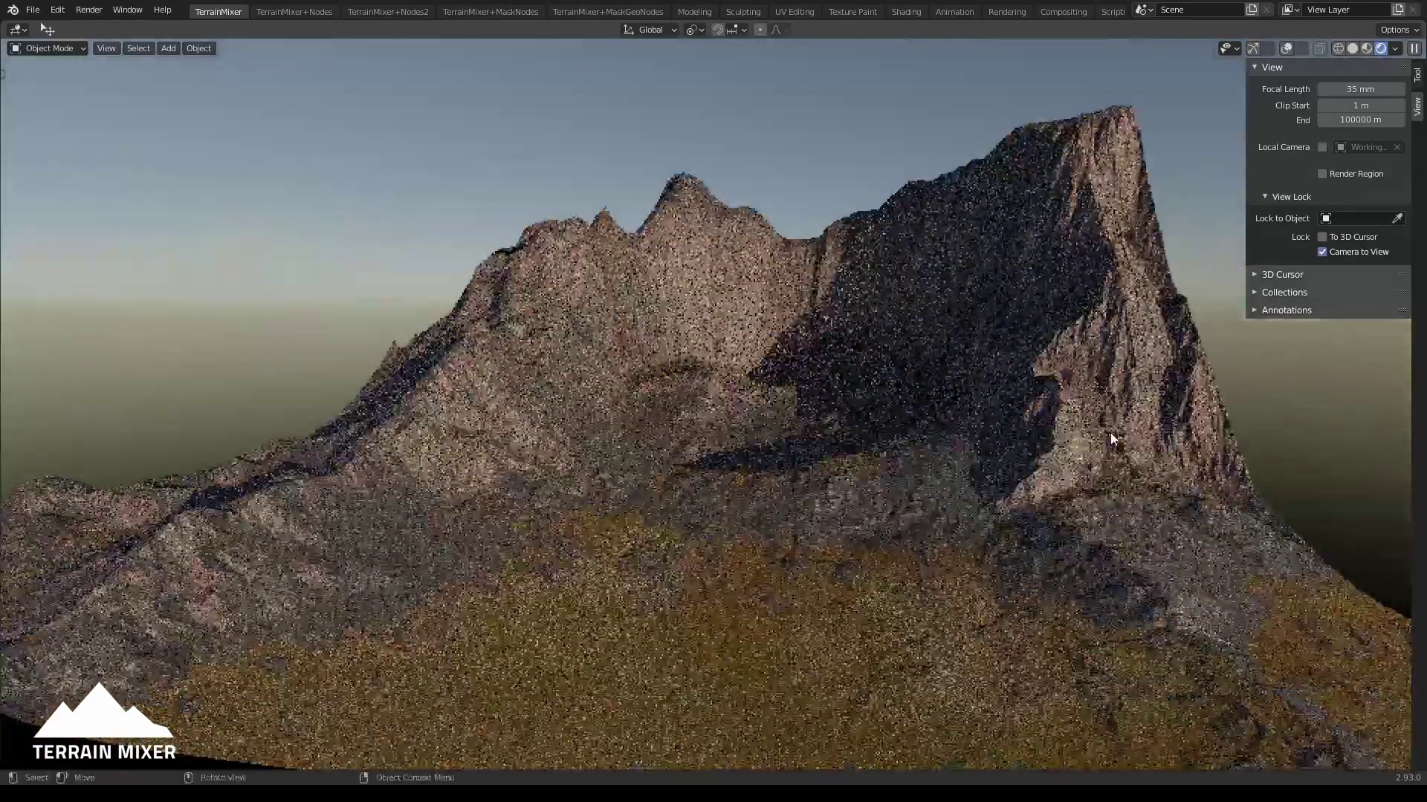
# In the TerrainMixer+MaskGeoNodes workspace, enable the TerrainMaskGeo collection and hide MaskPlane, MaskCurveGeo and MaskCurve1
pyautogui.click(578, 12)
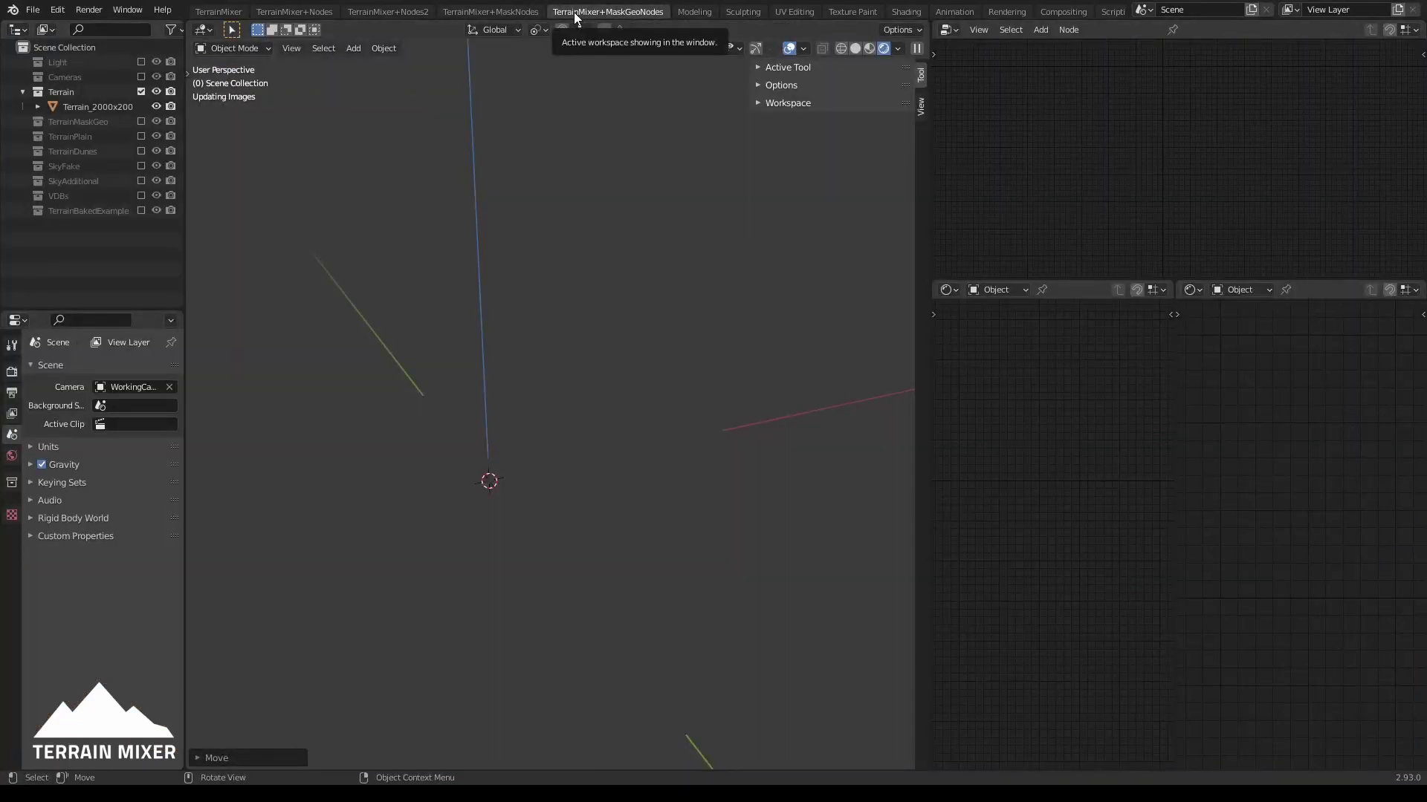
pyautogui.scroll(-5, 673, 334)
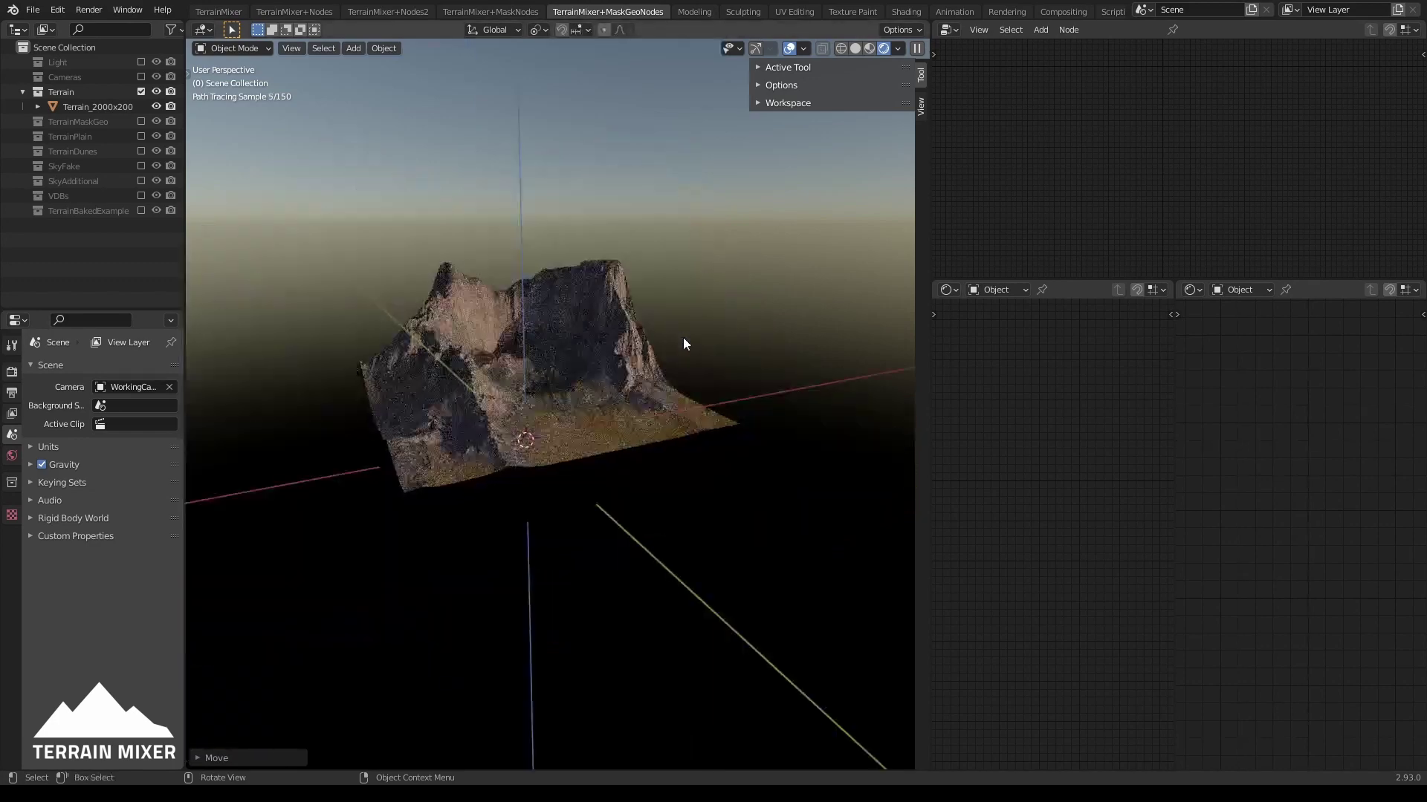
pyautogui.moveTo(683, 337); pyautogui.dragTo(613, 351, button='middle')
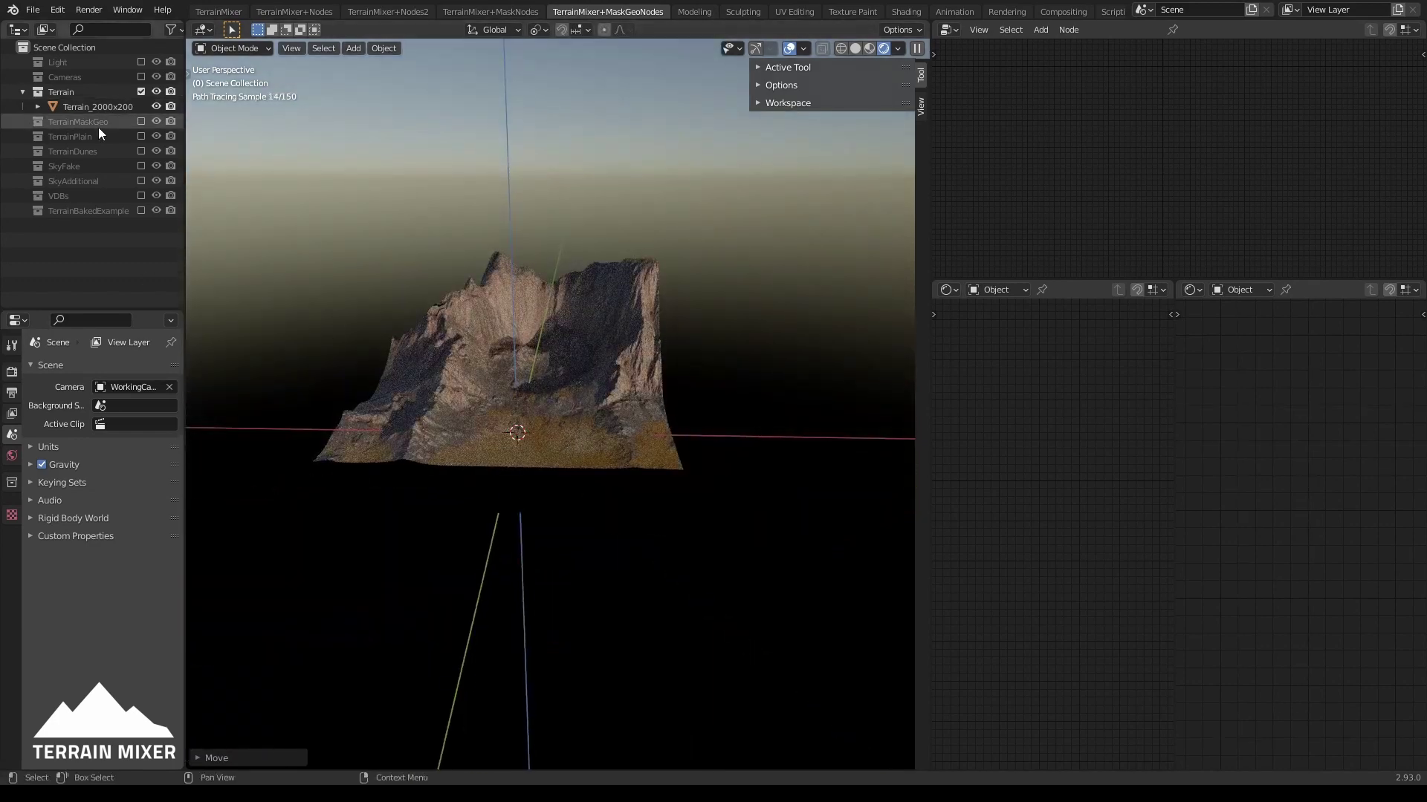
pyautogui.click(141, 122)
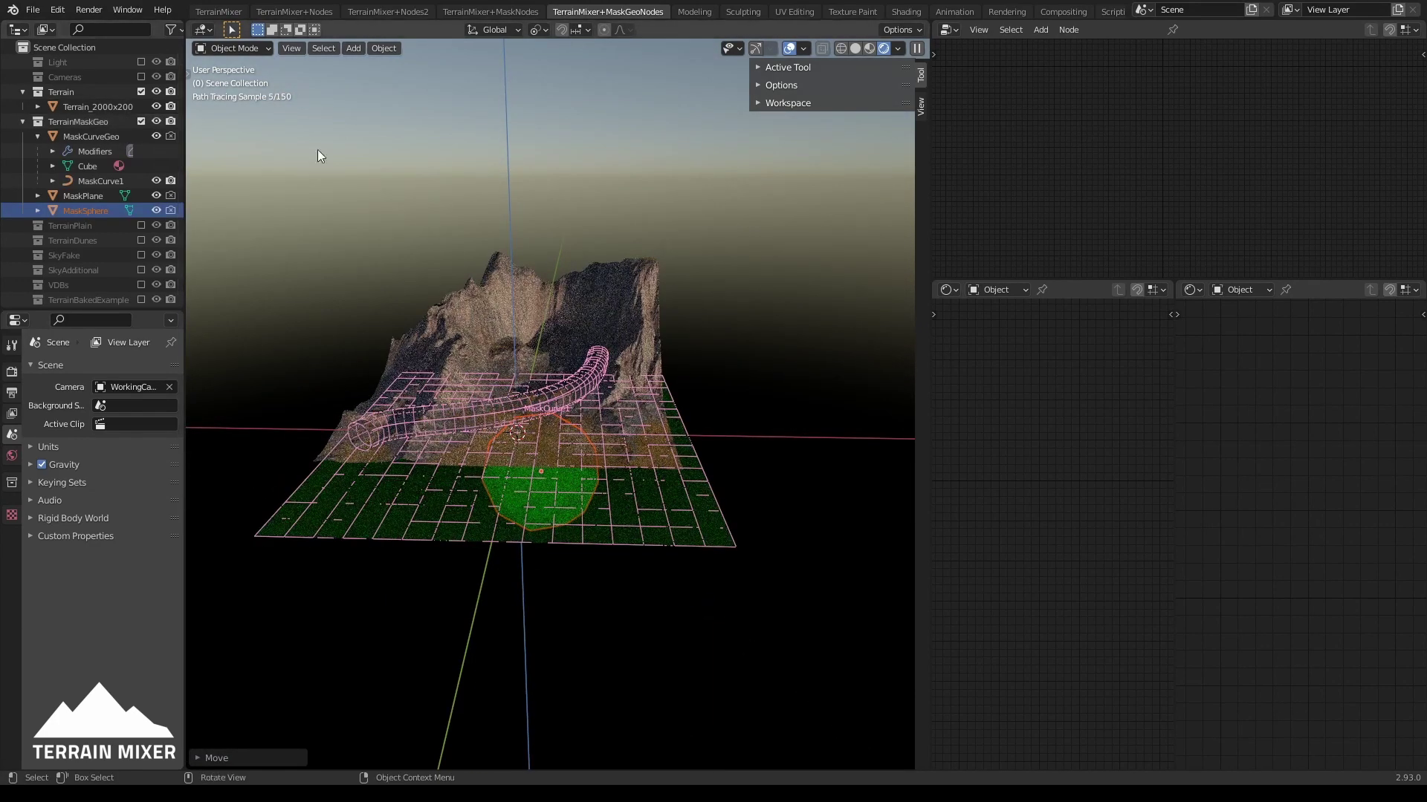
pyautogui.click(155, 196)
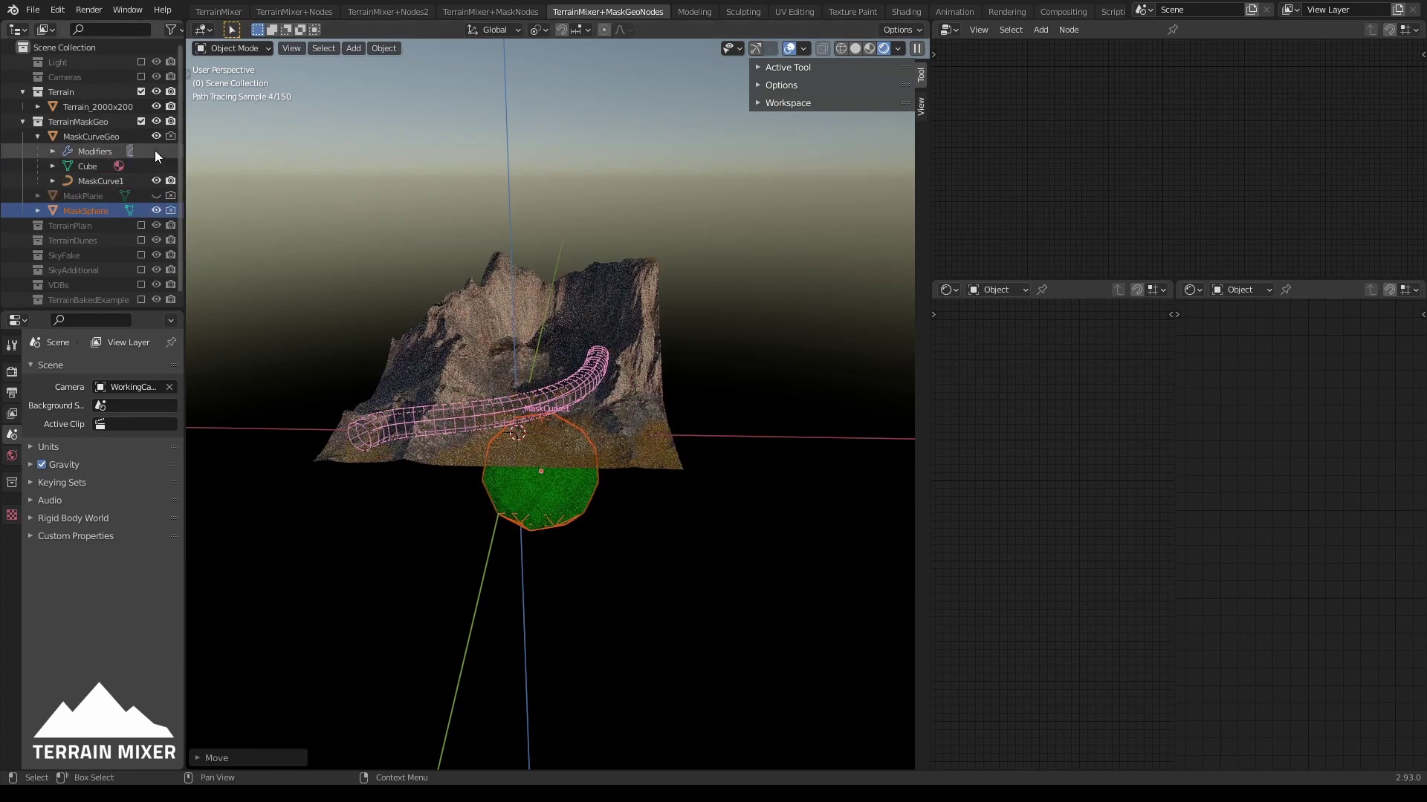
pyautogui.click(156, 137)
pyautogui.click(156, 180)
# Select MaskSphere and move it up about 978 m along the global Z axis
pyautogui.click(76, 210)
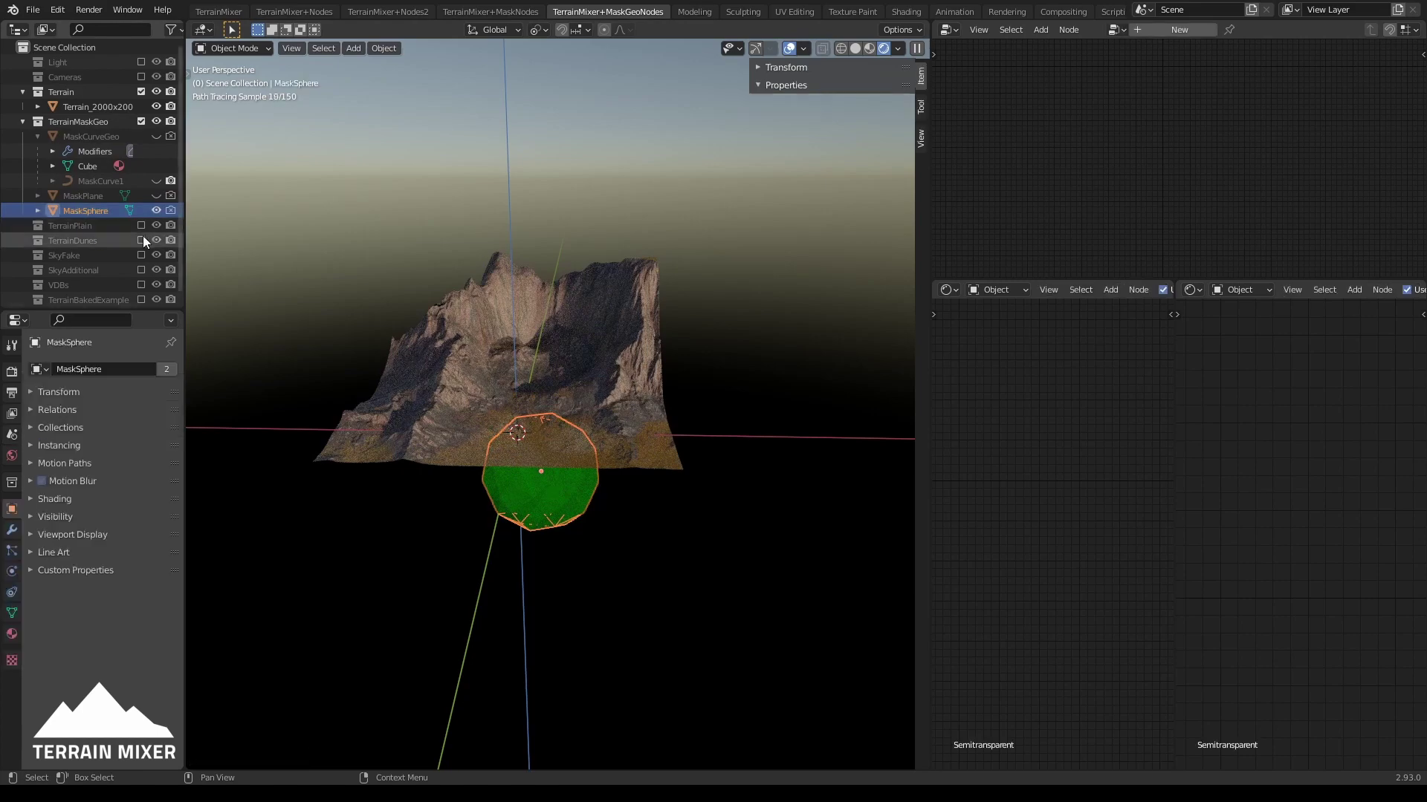
pyautogui.moveTo(592, 355)
pyautogui.mouseDown(button='middle')
pyautogui.moveTo(608, 336)
pyautogui.moveTo(616, 354)
pyautogui.mouseUp(button='middle')
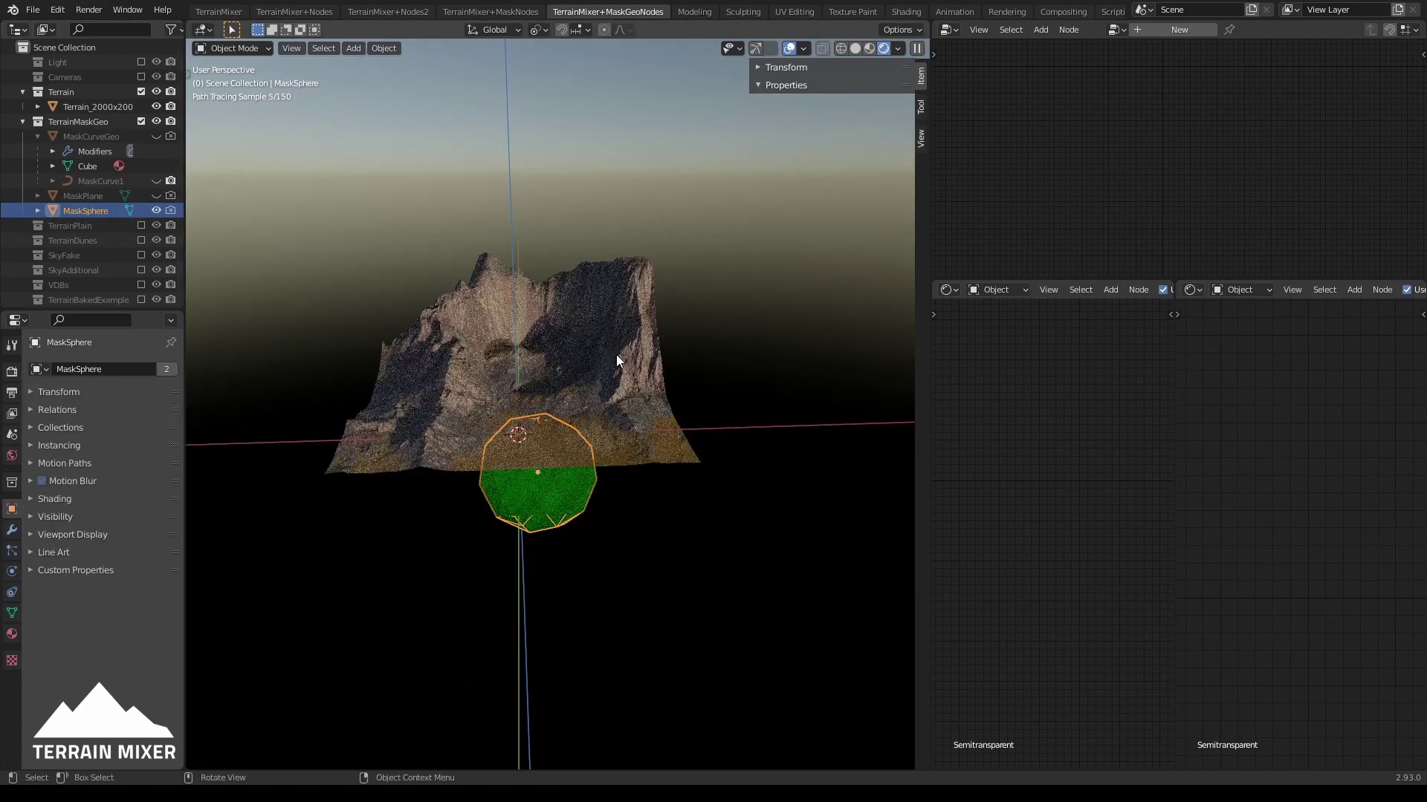
pyautogui.press('g')
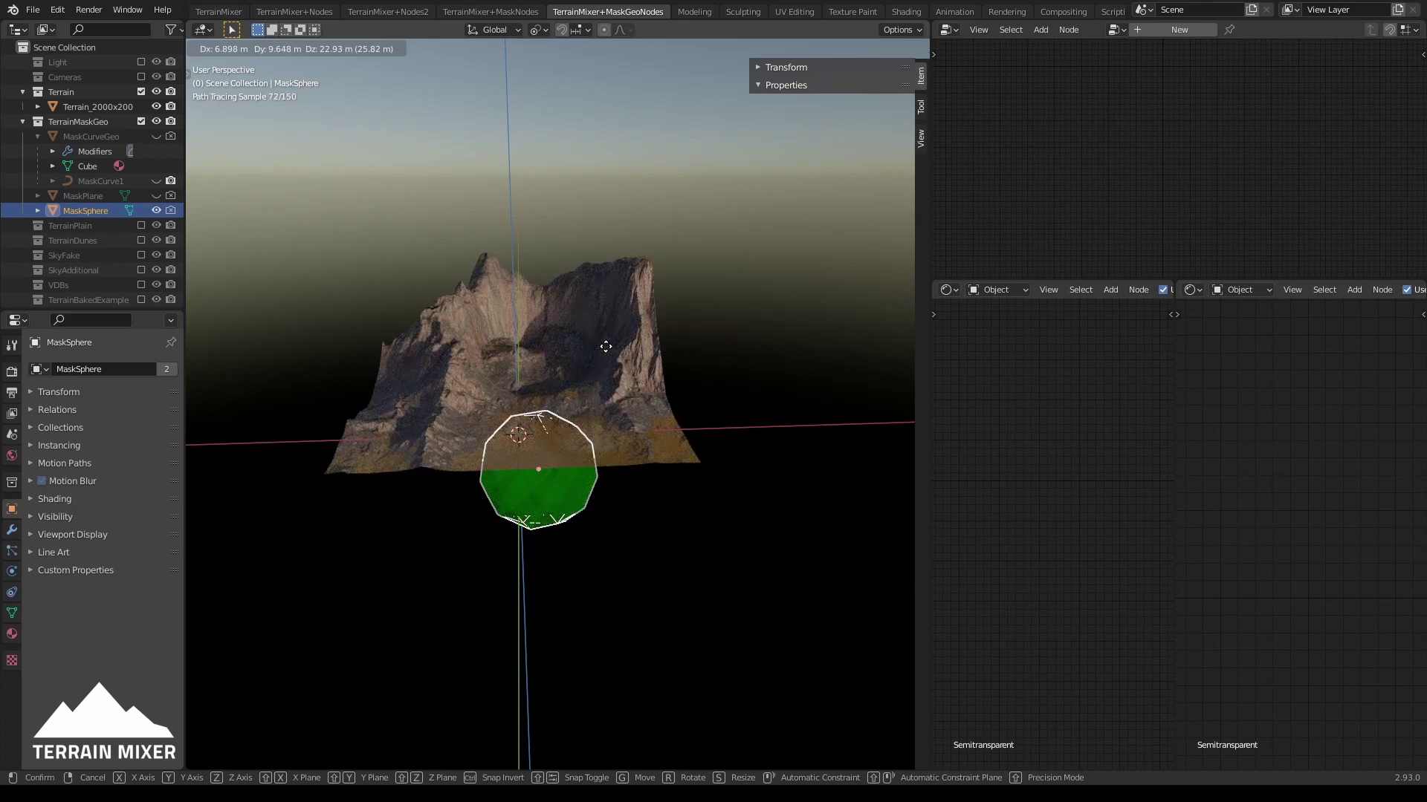
pyautogui.press('z')
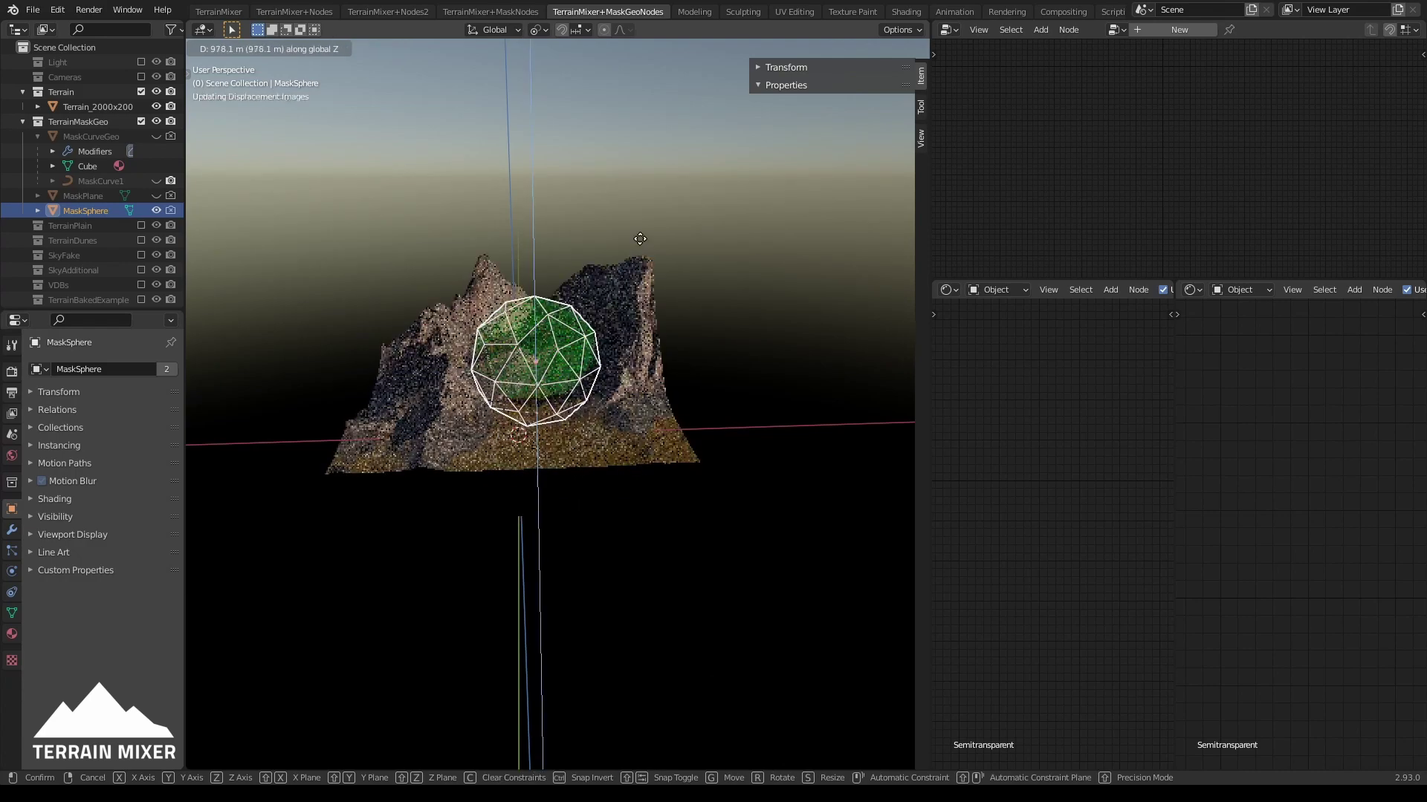
pyautogui.click(640, 239)
# Inspect the Object Info node's mask object choices and the Attribute Proximity node in the terrain's TerrainMaskGeo node tree
pyautogui.moveTo(618, 377); pyautogui.dragTo(563, 355, button='middle')
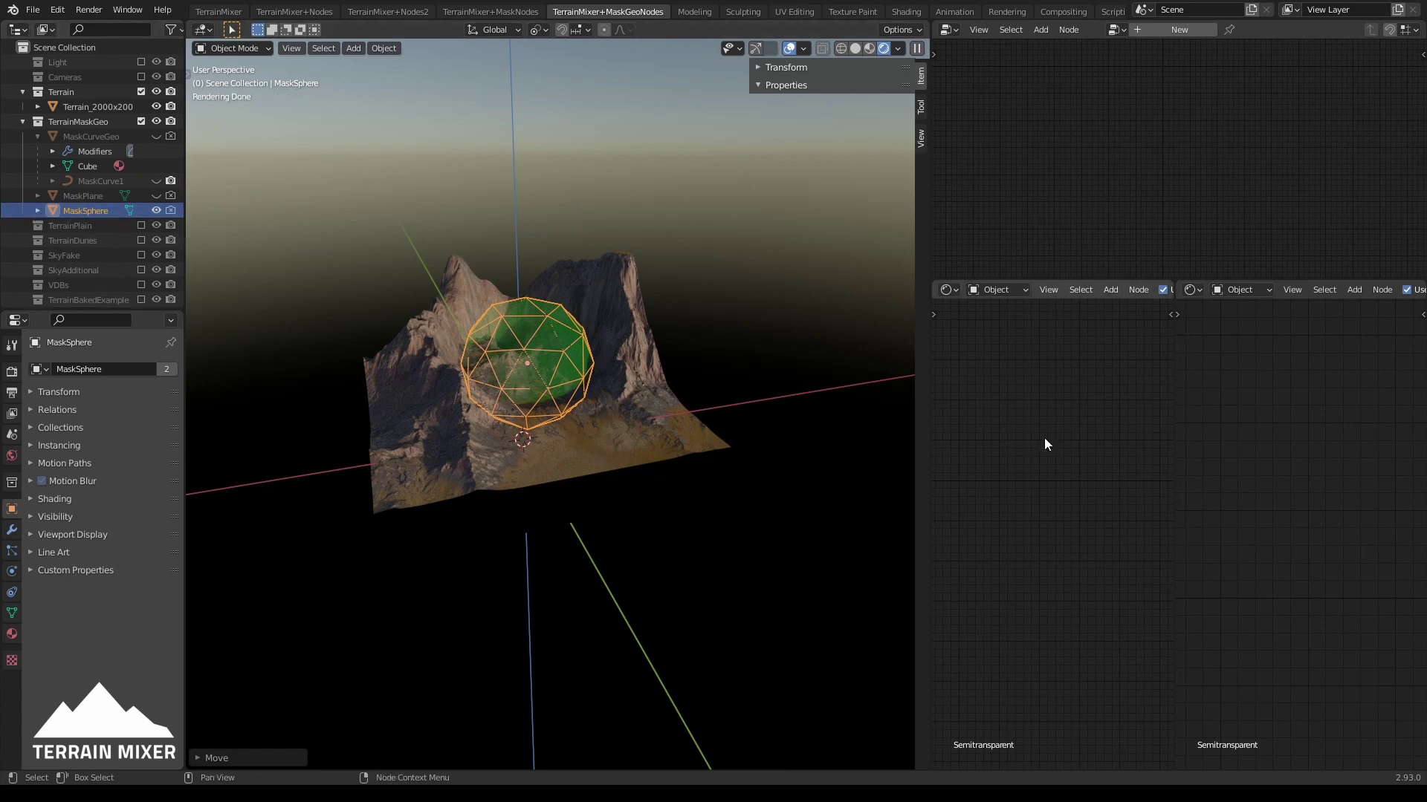
pyautogui.click(665, 480)
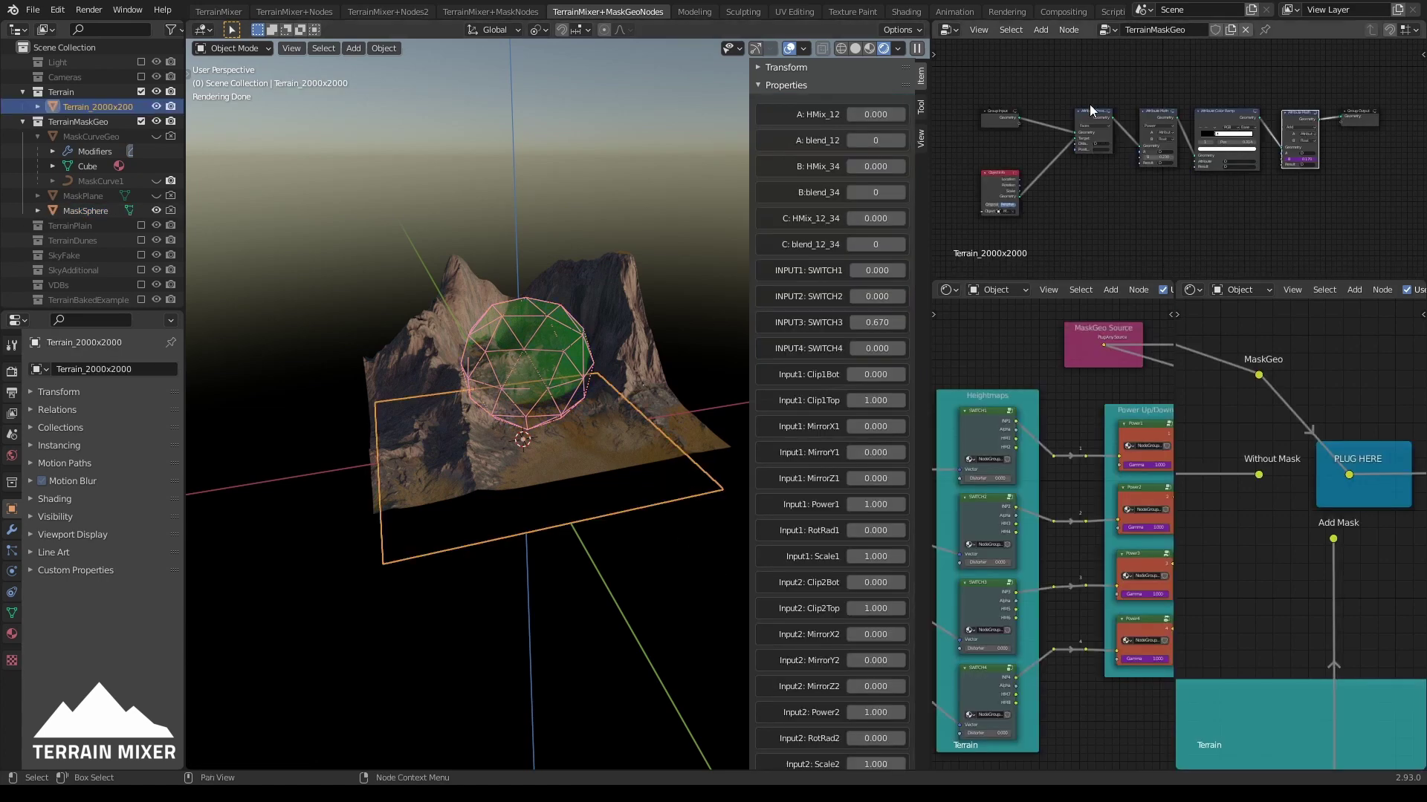
pyautogui.scroll(5, 1035, 193)
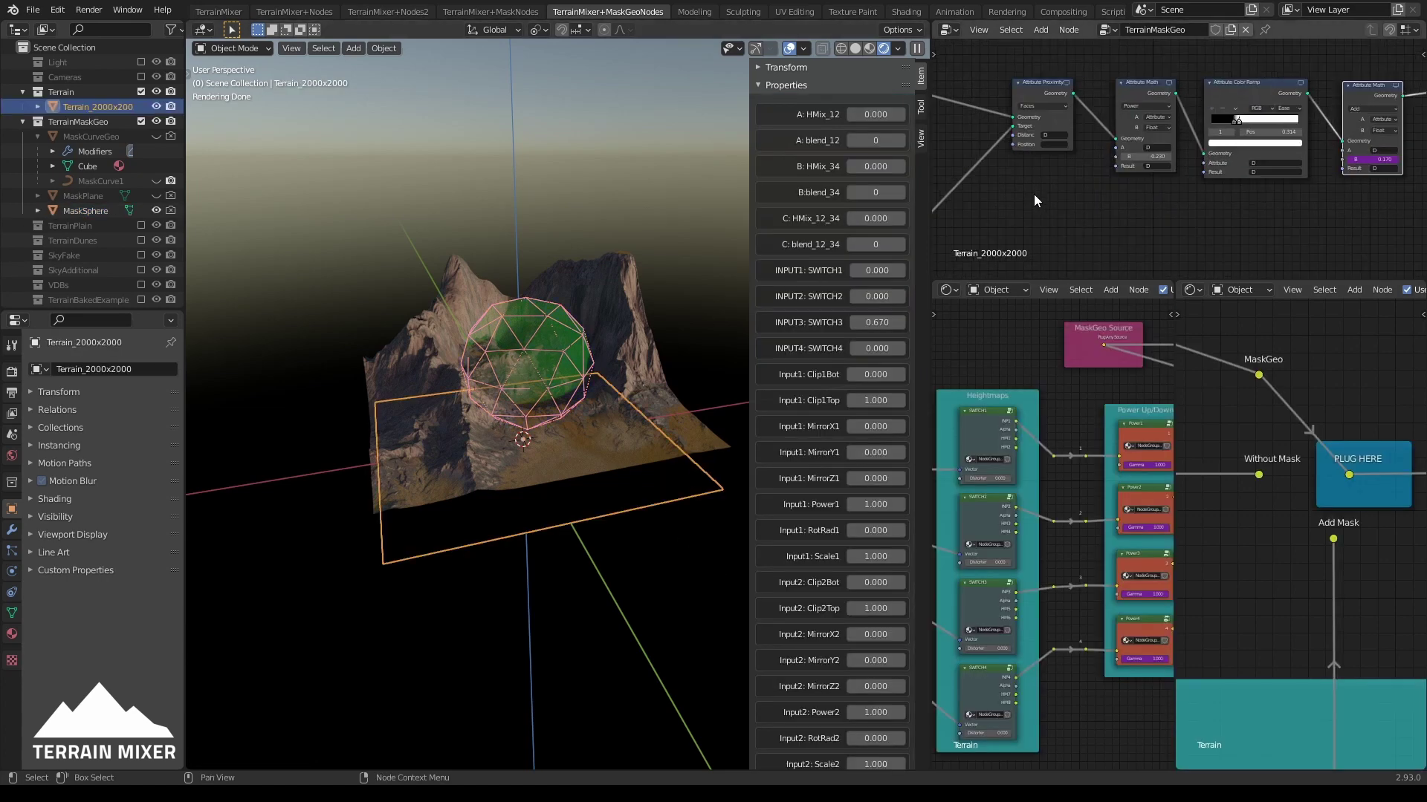
pyautogui.scroll(2, 1148, 152)
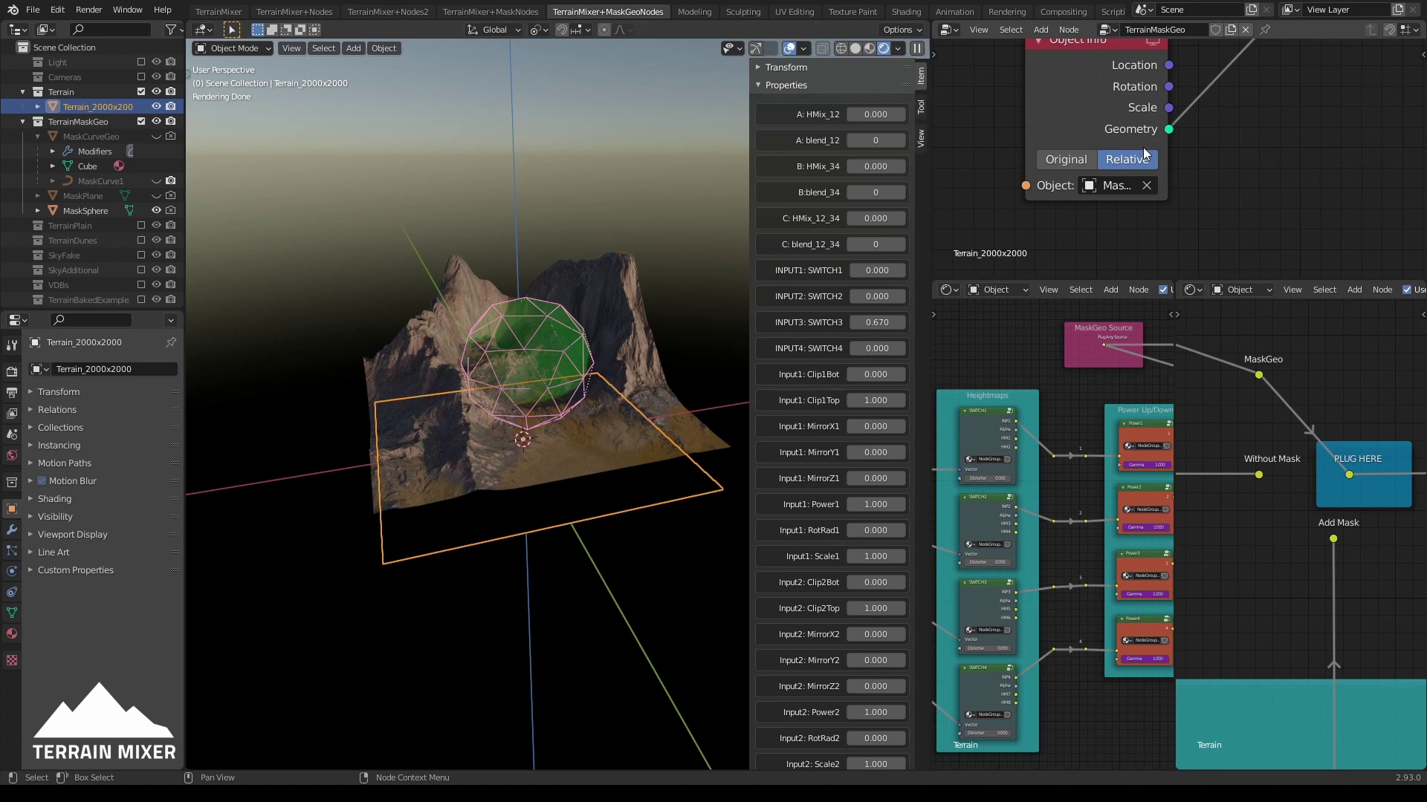
pyautogui.click(1085, 187)
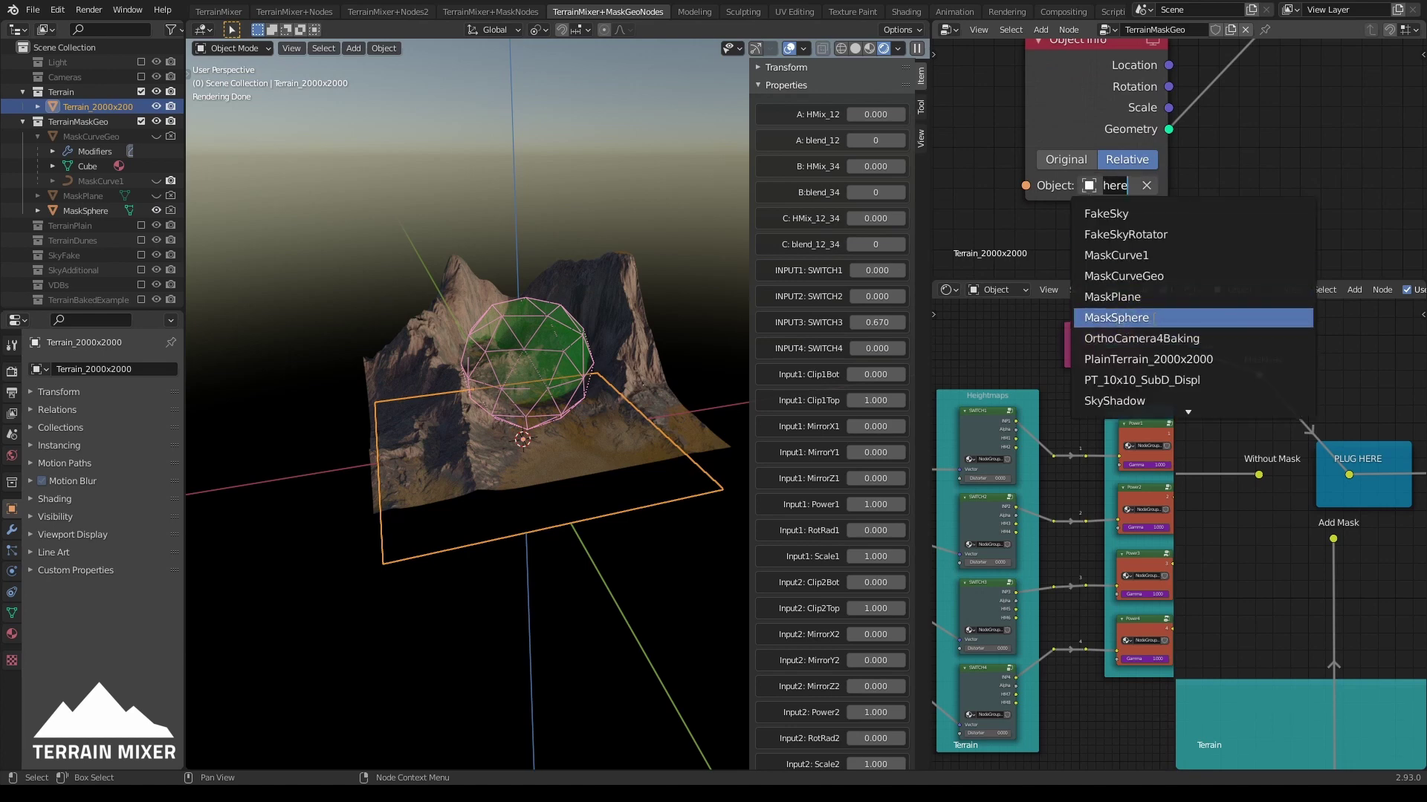
pyautogui.press('Escape')
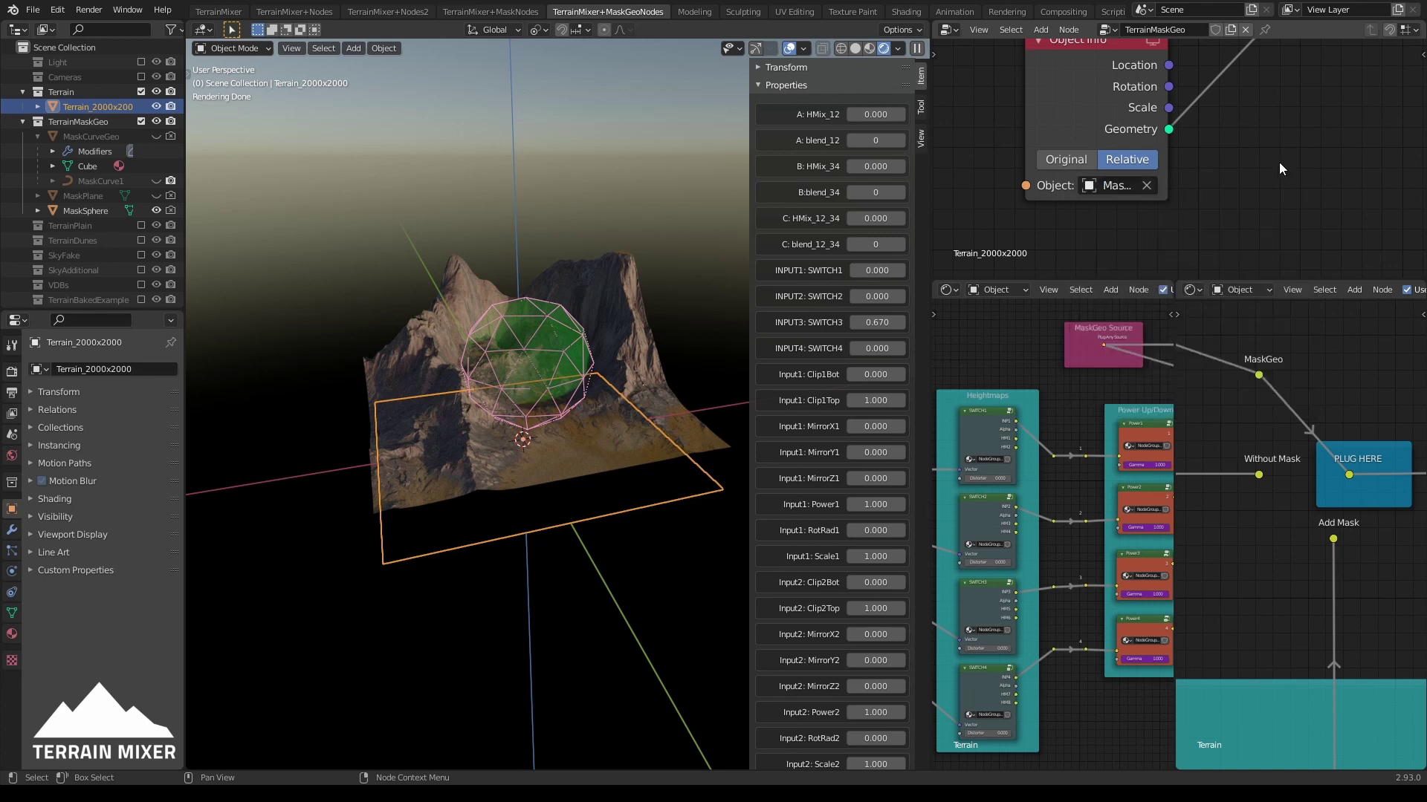
pyautogui.scroll(-5, 1263, 194)
pyautogui.moveTo(1297, 105); pyautogui.dragTo(1105, 236, button='middle')
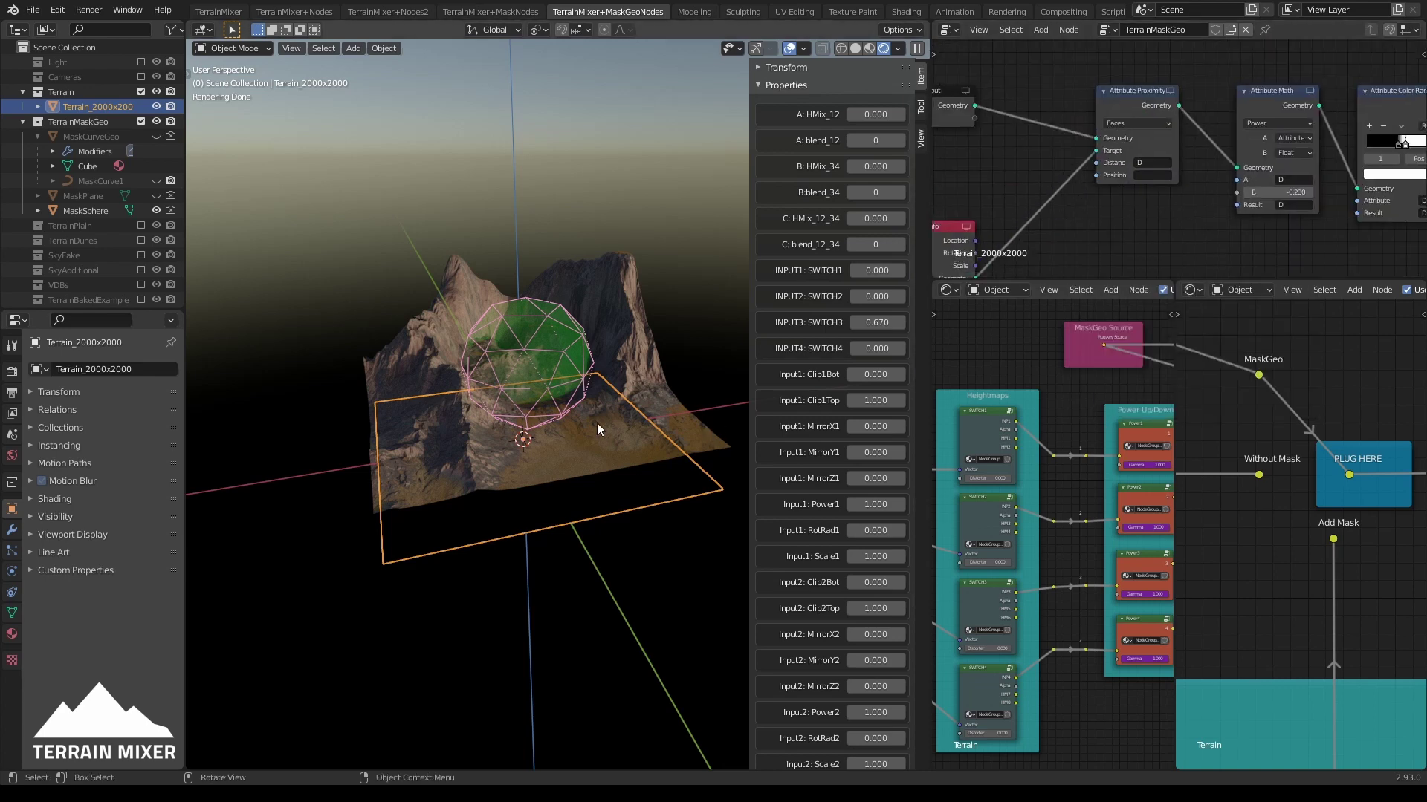
# Enter Edit Mode on MaskSphere and delete its entire sphere mesh
pyautogui.click(535, 341)
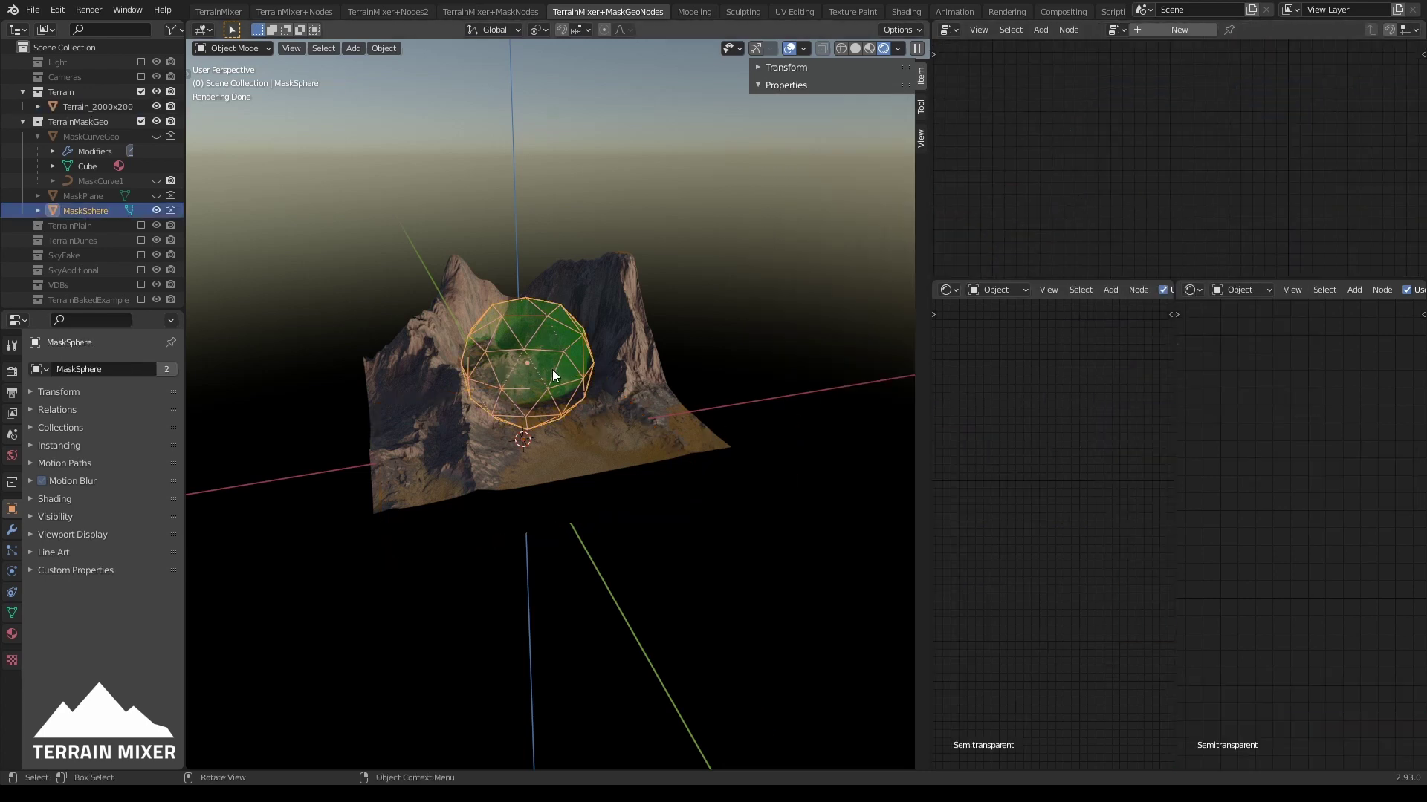
pyautogui.press('Tab')
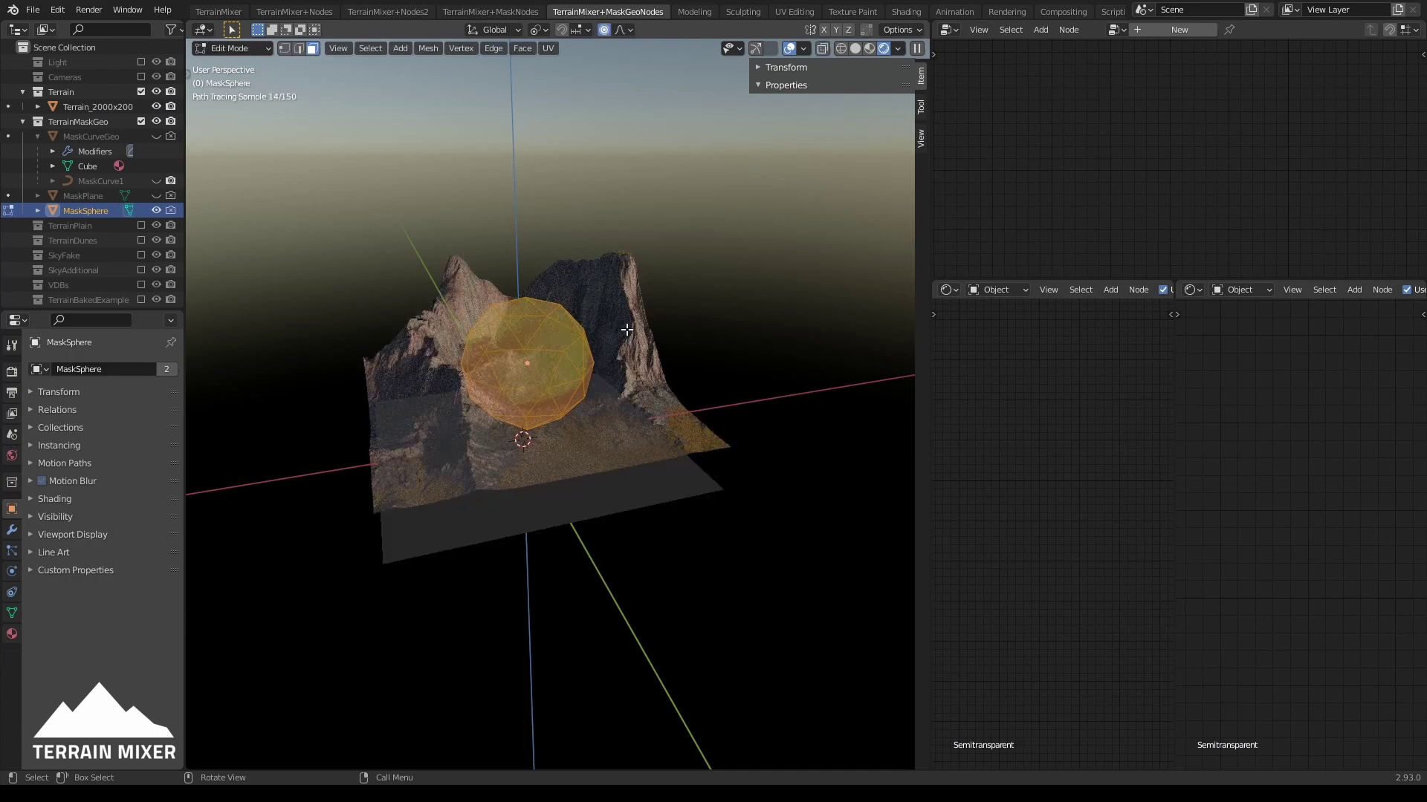
pyautogui.moveTo(698, 300)
pyautogui.mouseDown(button='middle')
pyautogui.moveTo(736, 312)
pyautogui.moveTo(678, 341)
pyautogui.mouseUp(button='middle')
pyautogui.scroll(3, 611, 347)
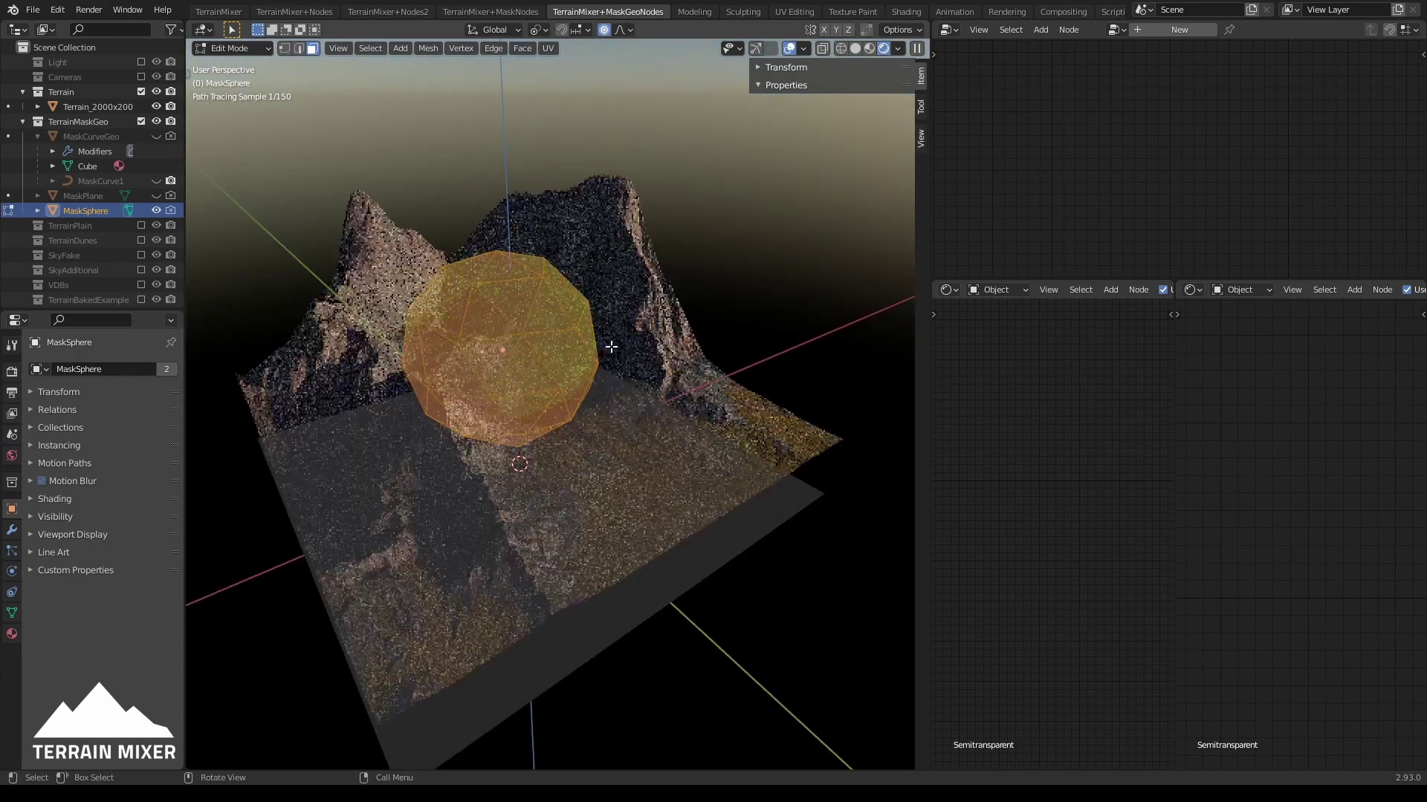
pyautogui.press('x')
pyautogui.click(576, 362)
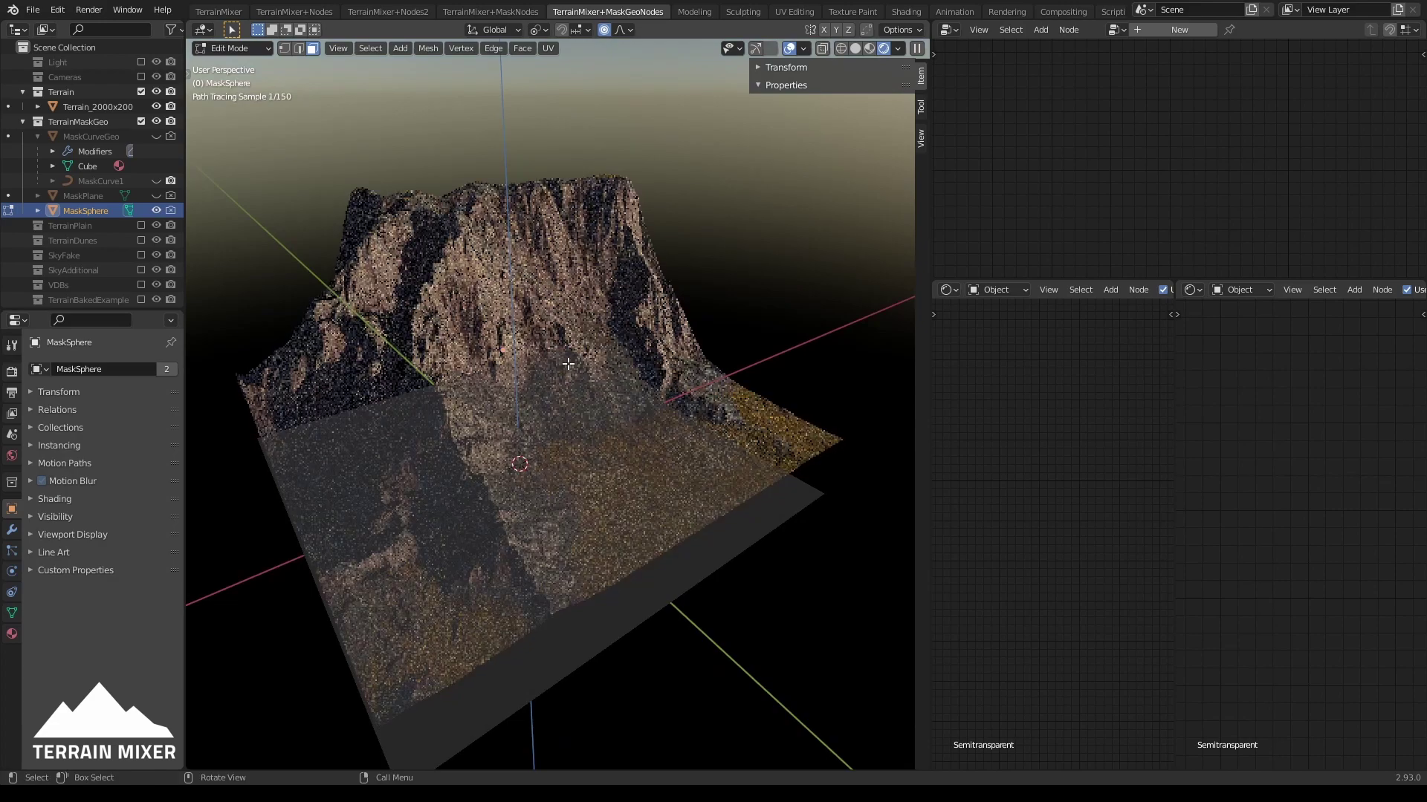
# Add a cube inside MaskSphere's mesh and scale it up uniformly to roughly a fifth of the terrain's width
pyautogui.hotkey('shift', 'a')
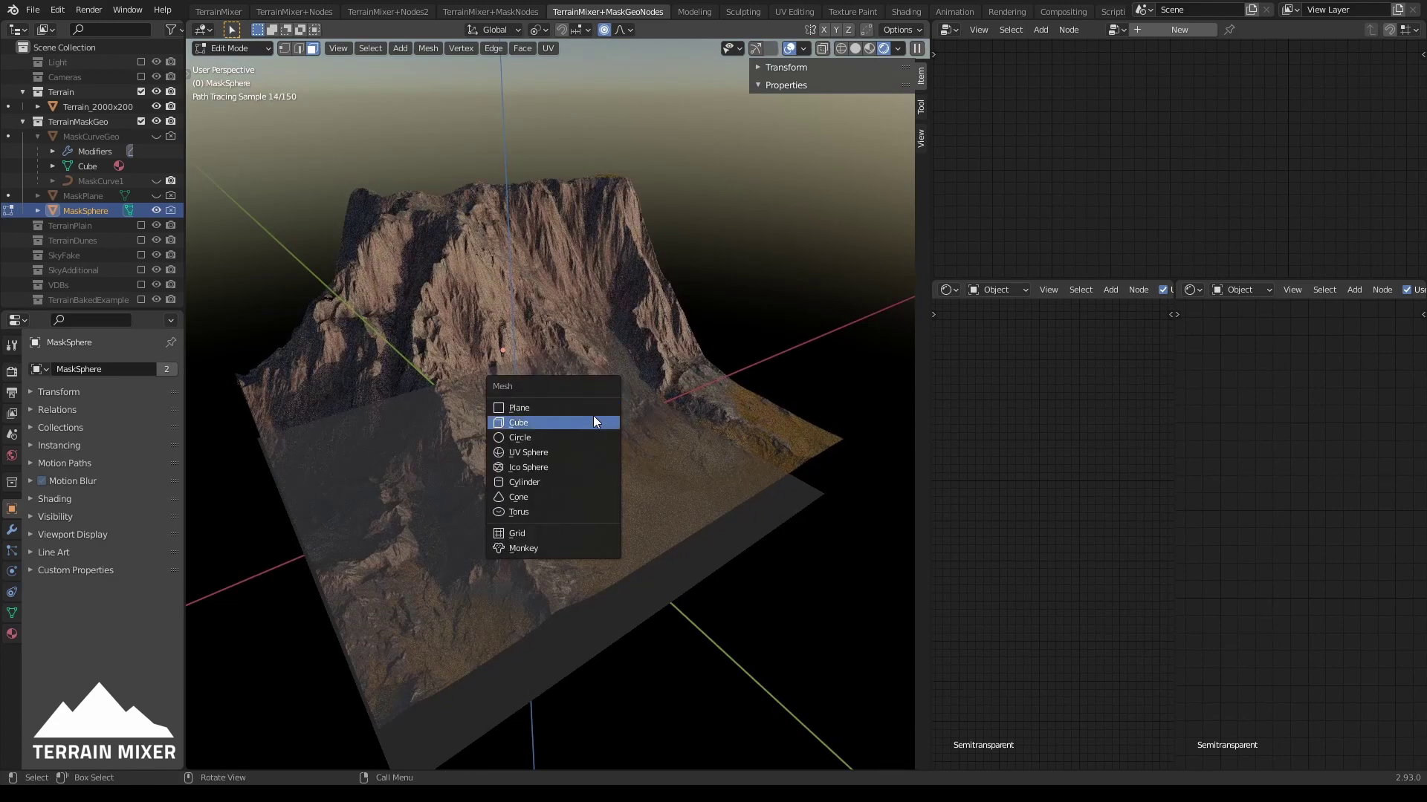
pyautogui.click(591, 421)
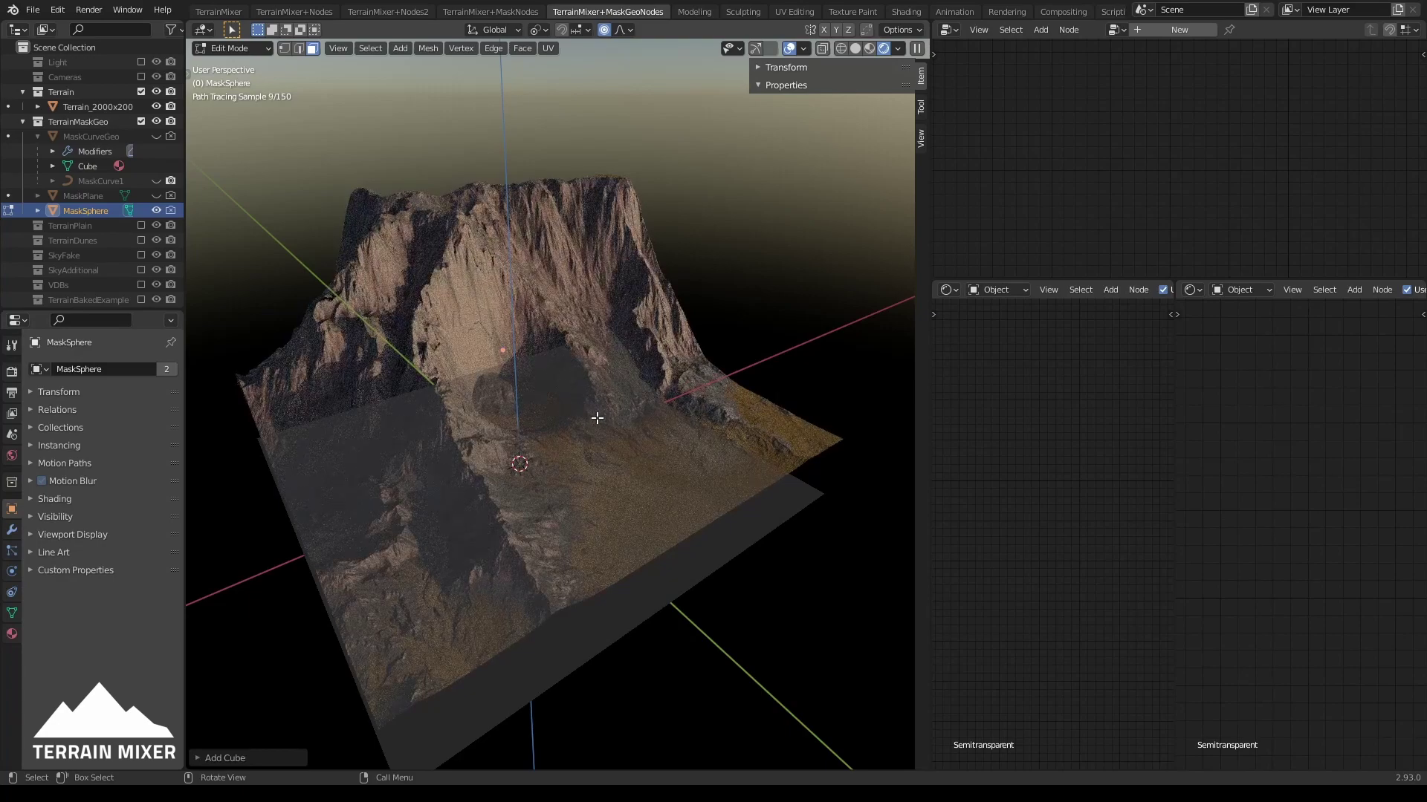
pyautogui.press('s')
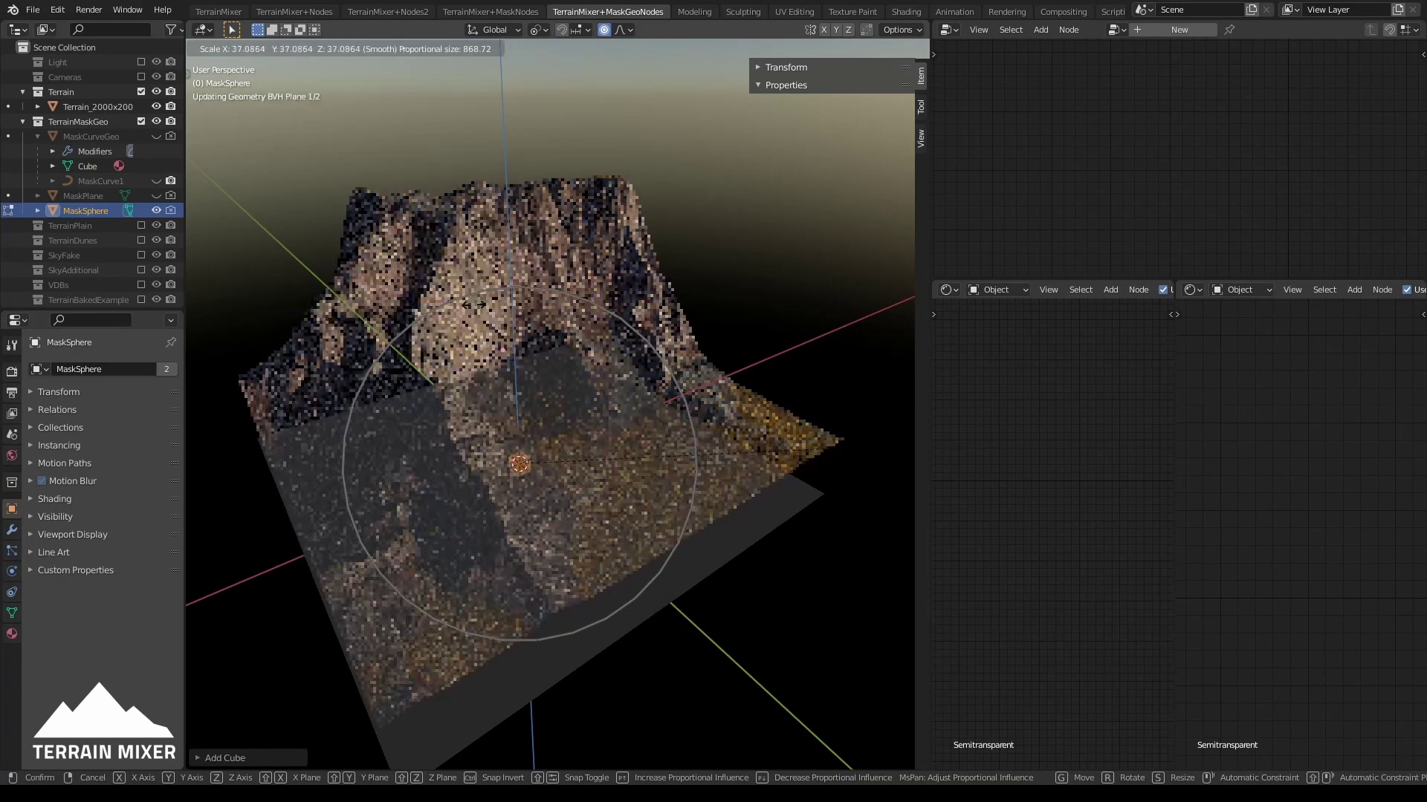
pyautogui.press('2')
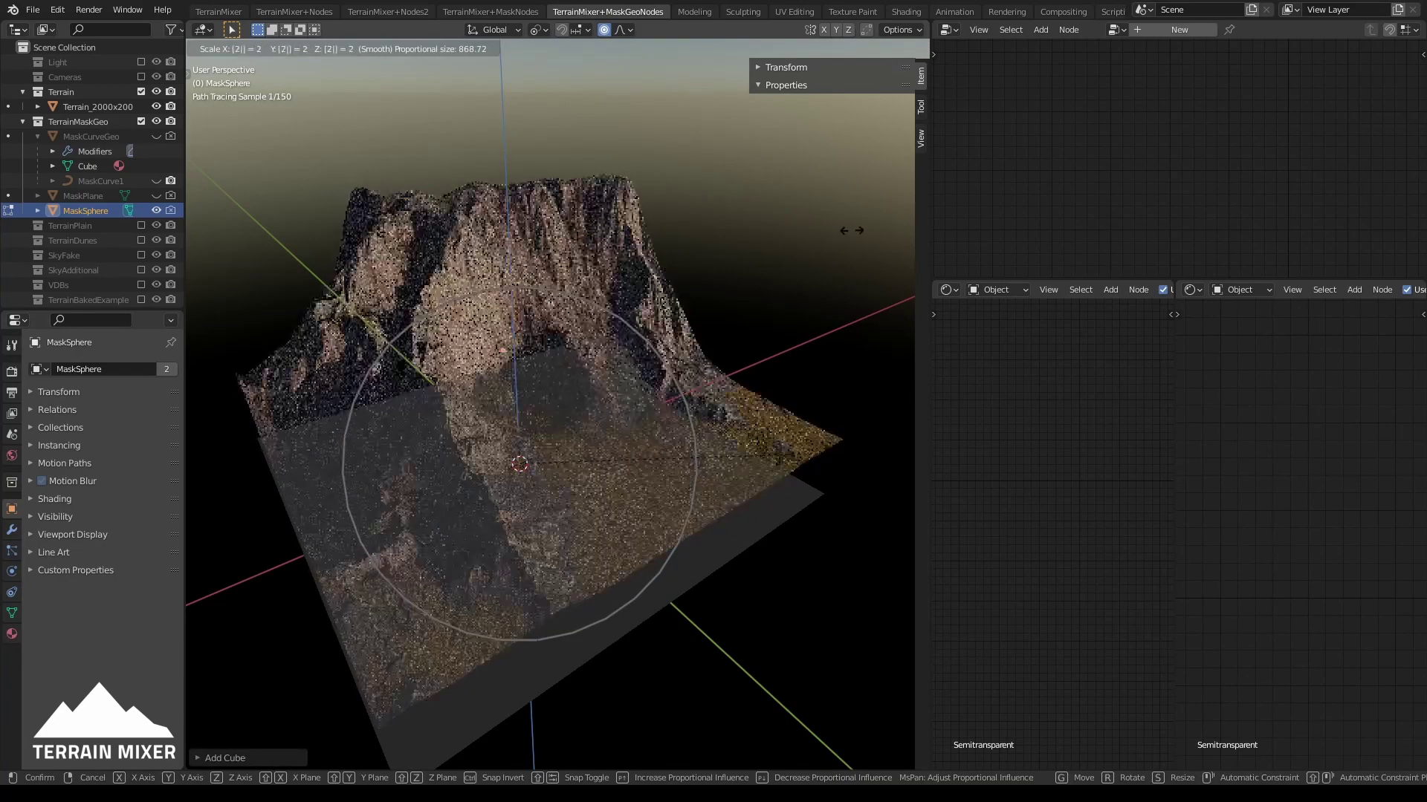
pyautogui.press('Return')
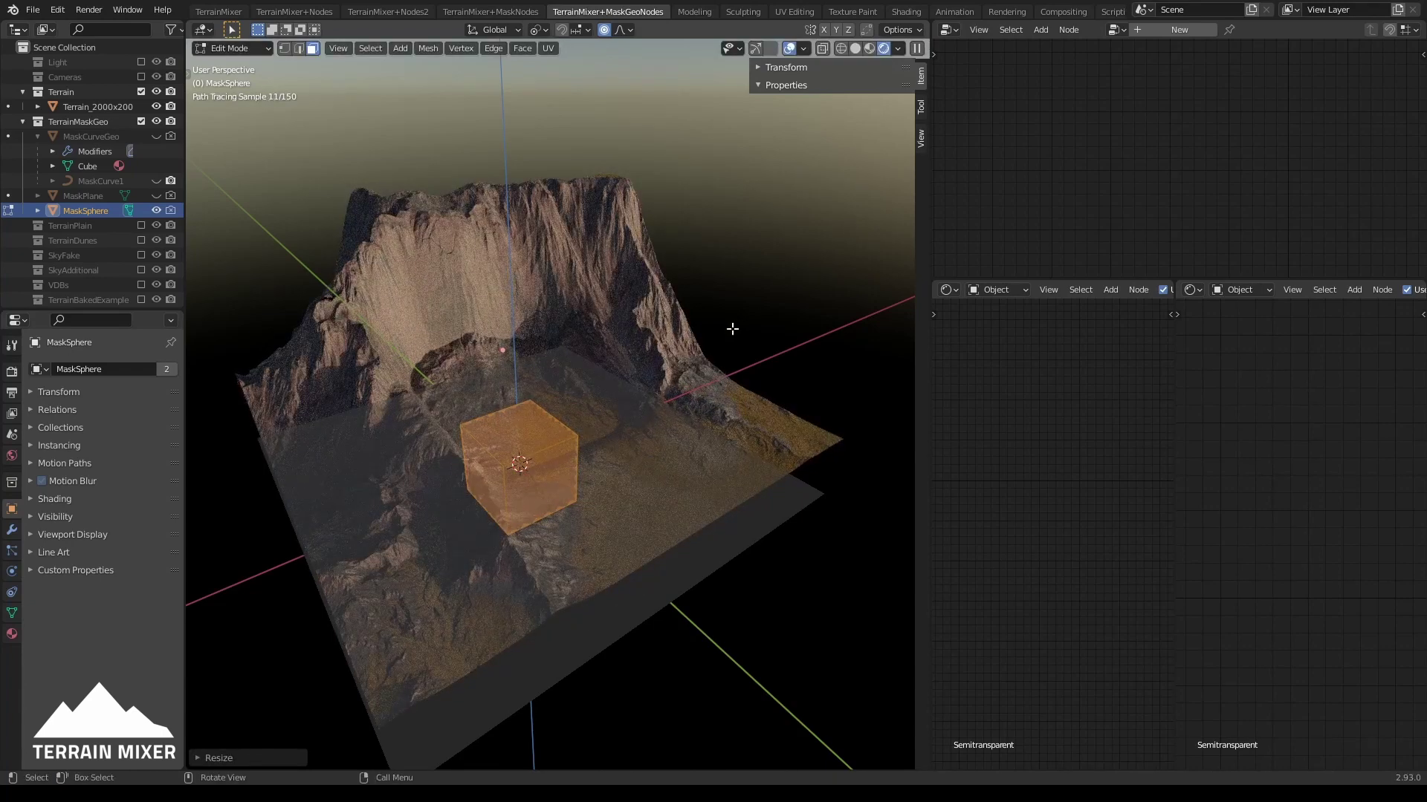
# Stretch the mask cube by a factor of about 3.1 along the global X axis
pyautogui.moveTo(733, 329); pyautogui.dragTo(729, 319, button='middle')
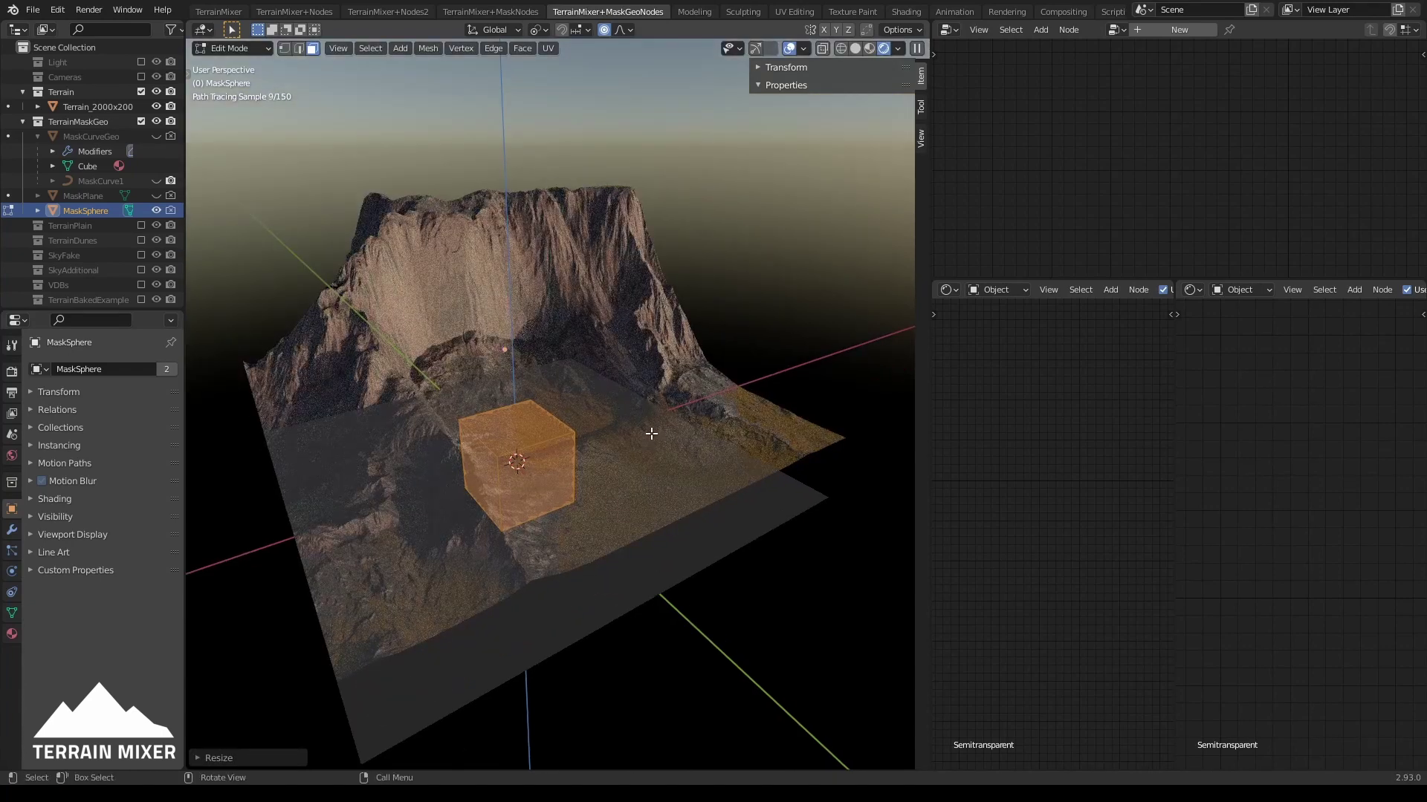
pyautogui.press('s')
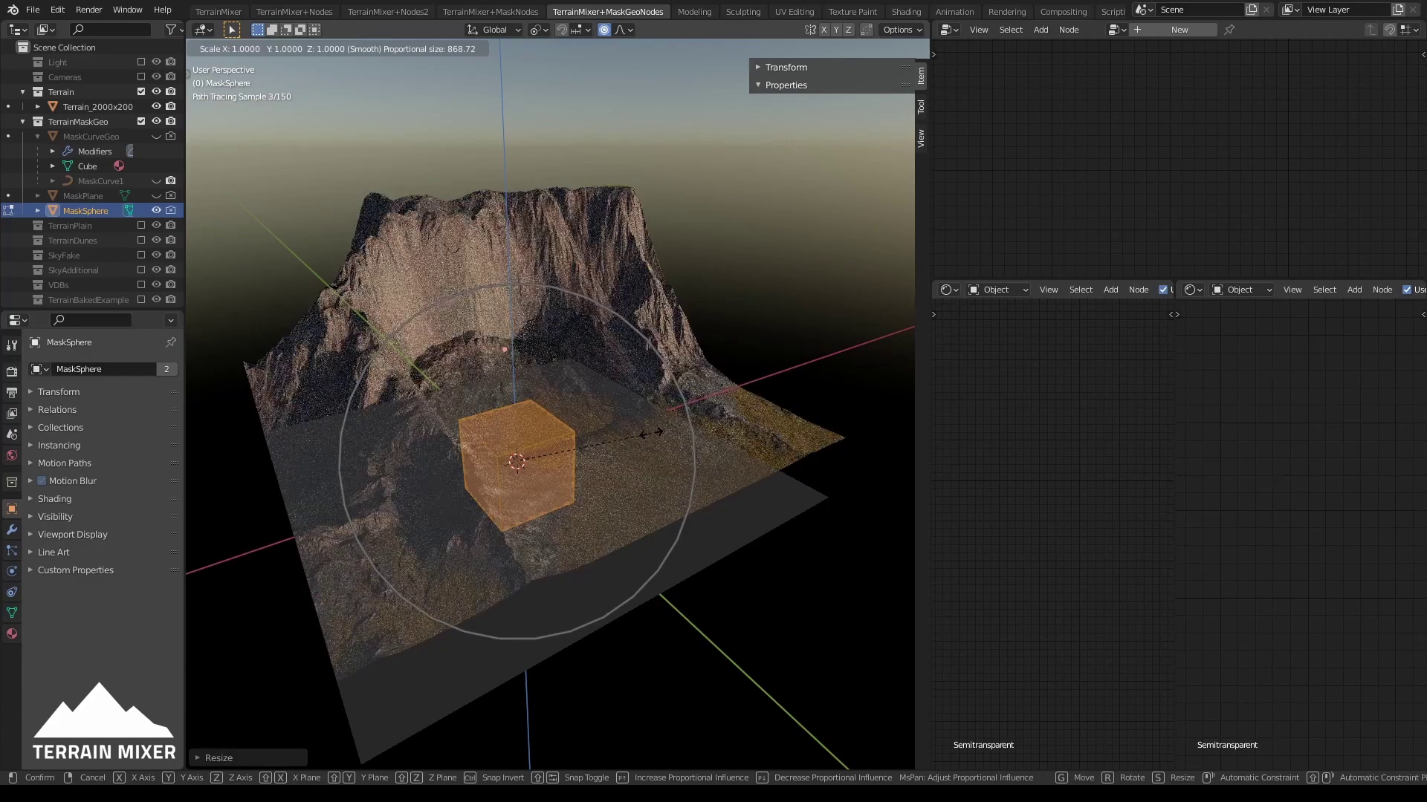
pyautogui.press('x')
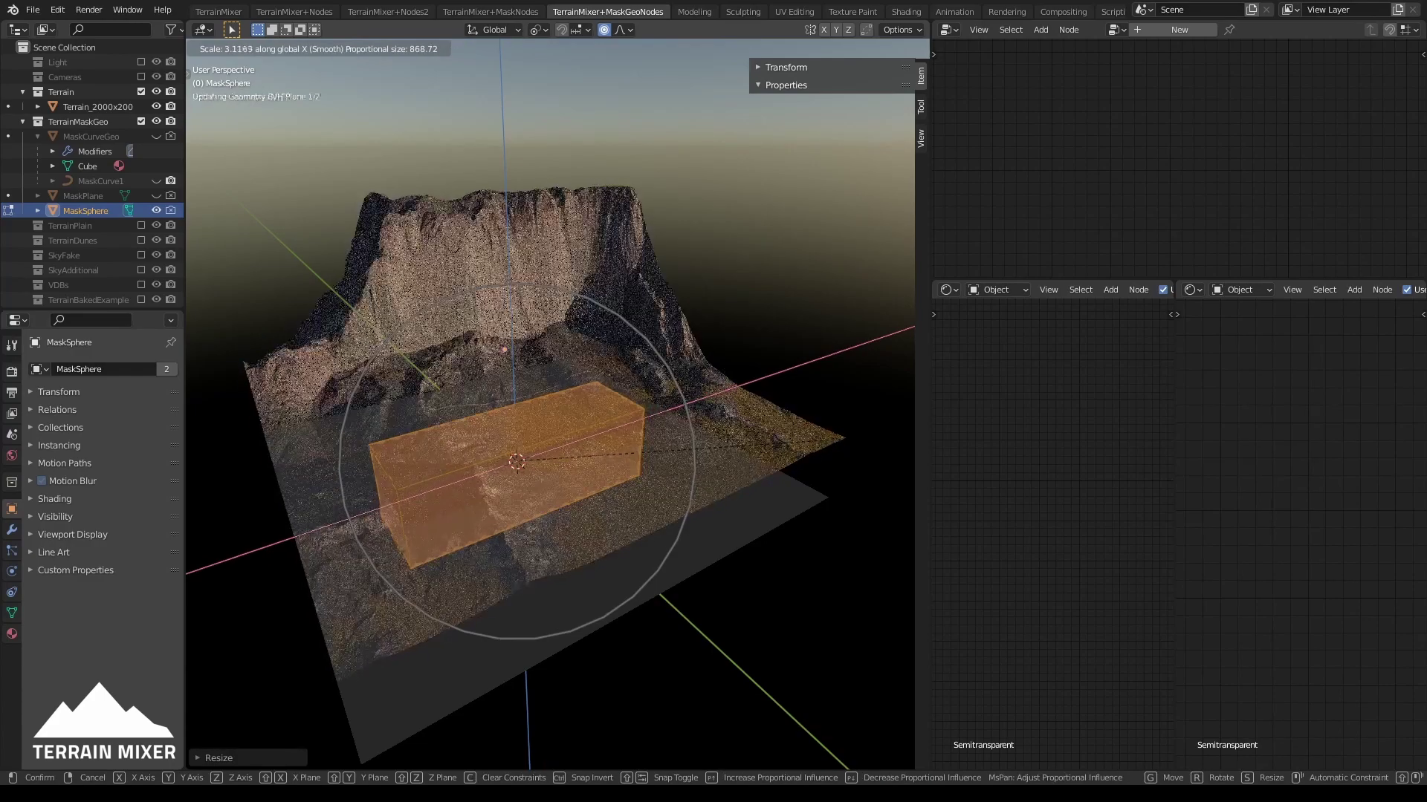
pyautogui.click(681, 397)
# Add two evenly spaced loop cuts across the length of the stretched MaskSphere box
pyautogui.moveTo(680, 396); pyautogui.dragTo(348, 109, button='middle')
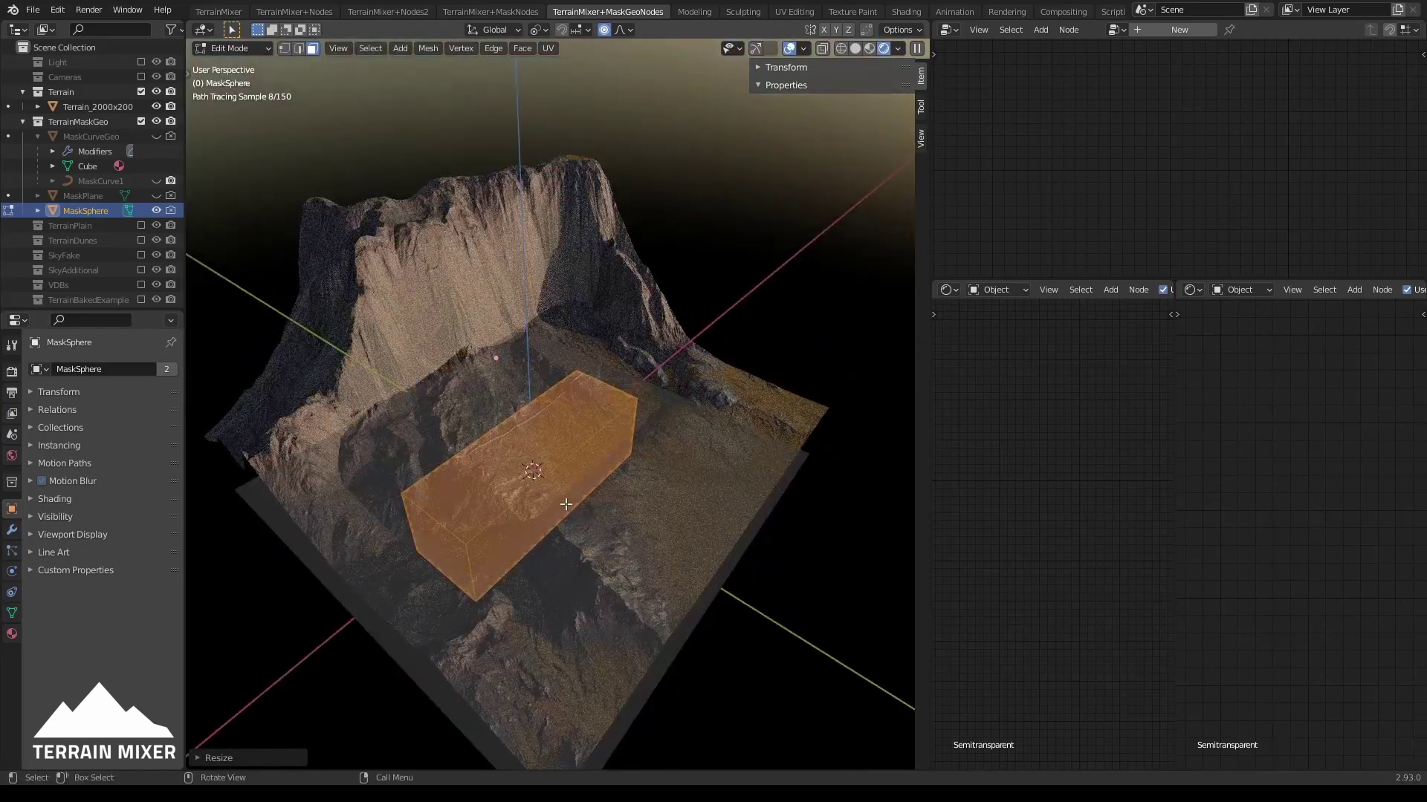
pyautogui.moveTo(567, 504)
pyautogui.mouseDown(button='middle')
pyautogui.moveTo(593, 440)
pyautogui.moveTo(602, 474)
pyautogui.moveTo(433, 520)
pyautogui.mouseUp(button='middle')
pyautogui.hotkey('ctrl', 'r')
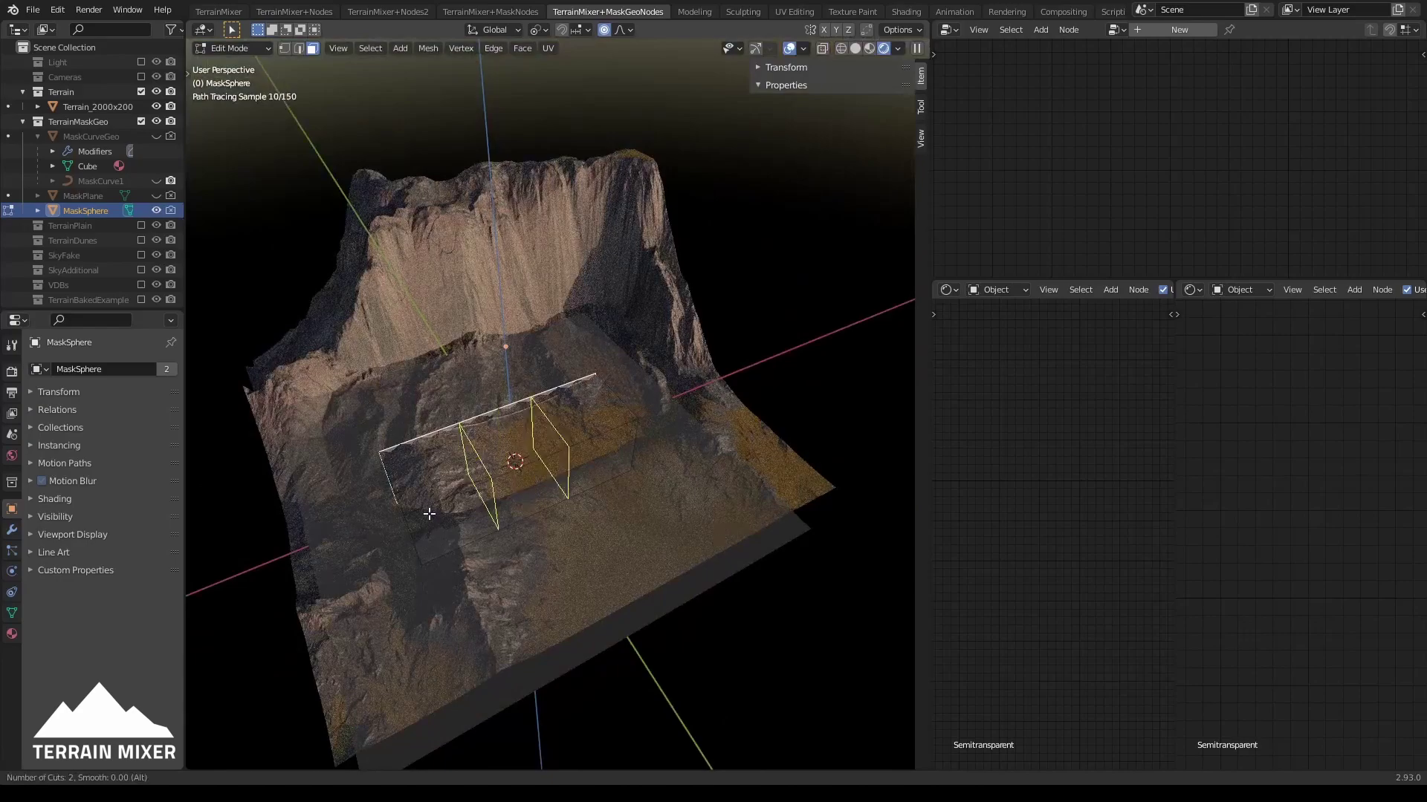
pyautogui.click(429, 513)
pyautogui.click(431, 513)
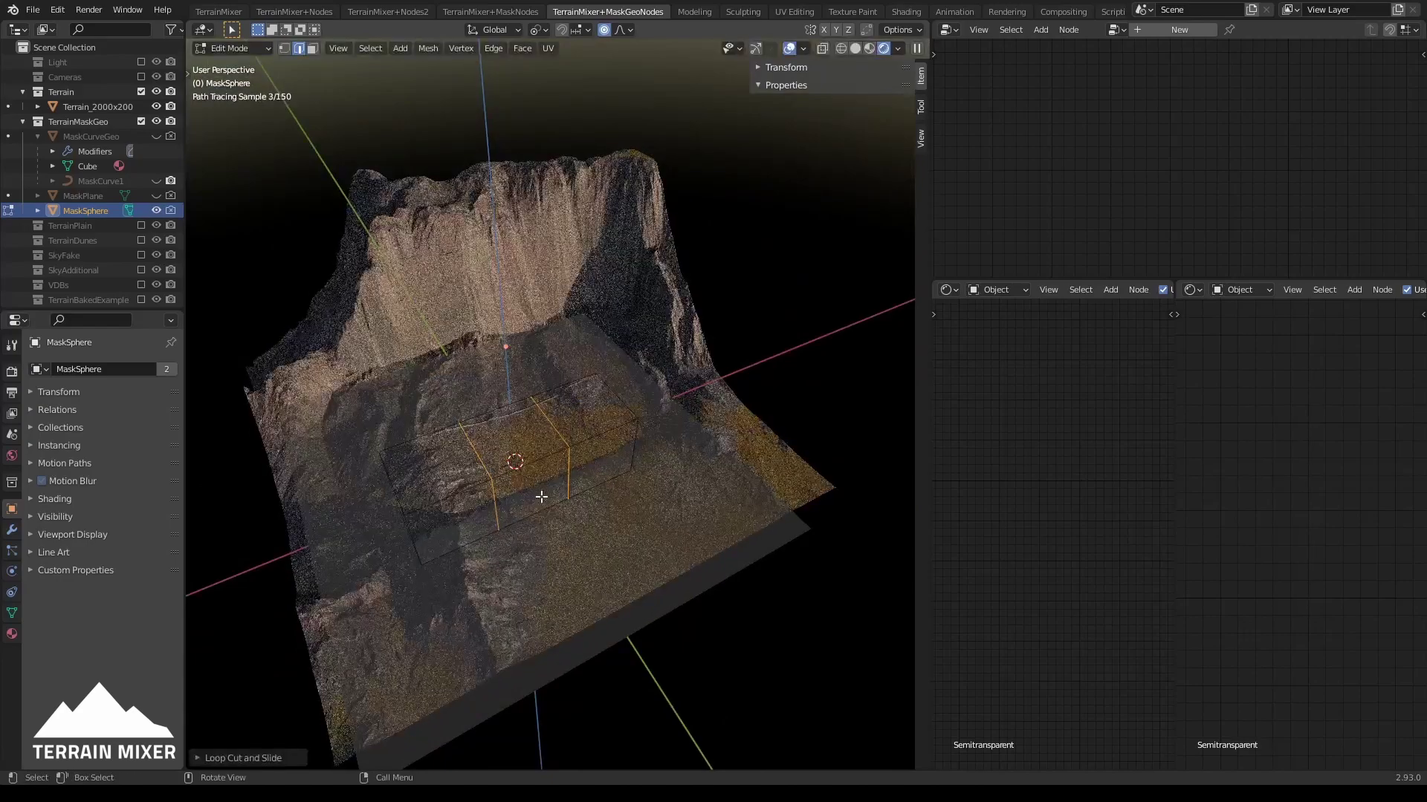
# Extrude the middle face on the box's cliff-facing side outward along its normal into a T shape, and return to Object Mode
pyautogui.moveTo(535, 500); pyautogui.dragTo(605, 470, button='middle')
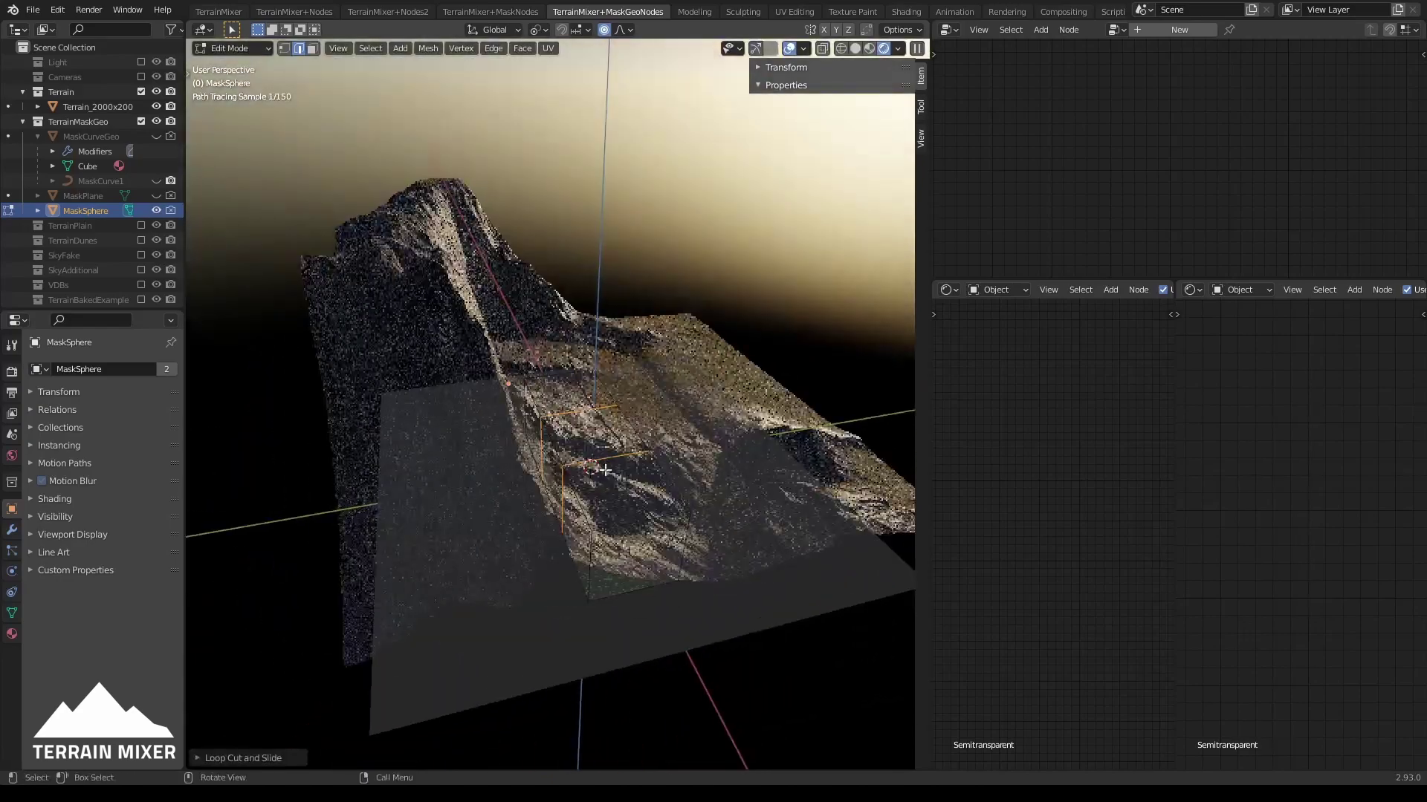
pyautogui.click(313, 49)
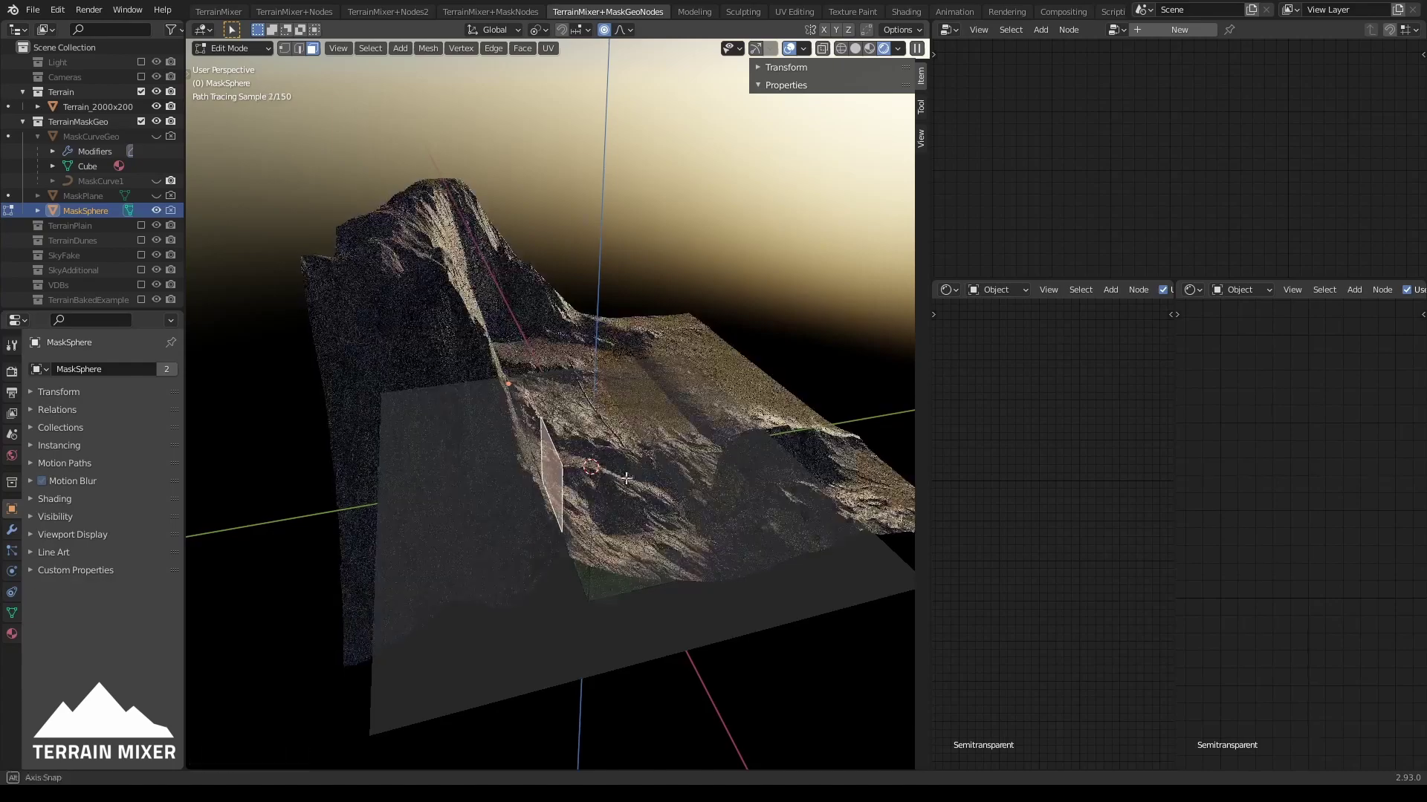
pyautogui.moveTo(545, 465); pyautogui.dragTo(579, 501, button='middle')
pyautogui.press('g')
pyautogui.press('z')
pyautogui.press('z')
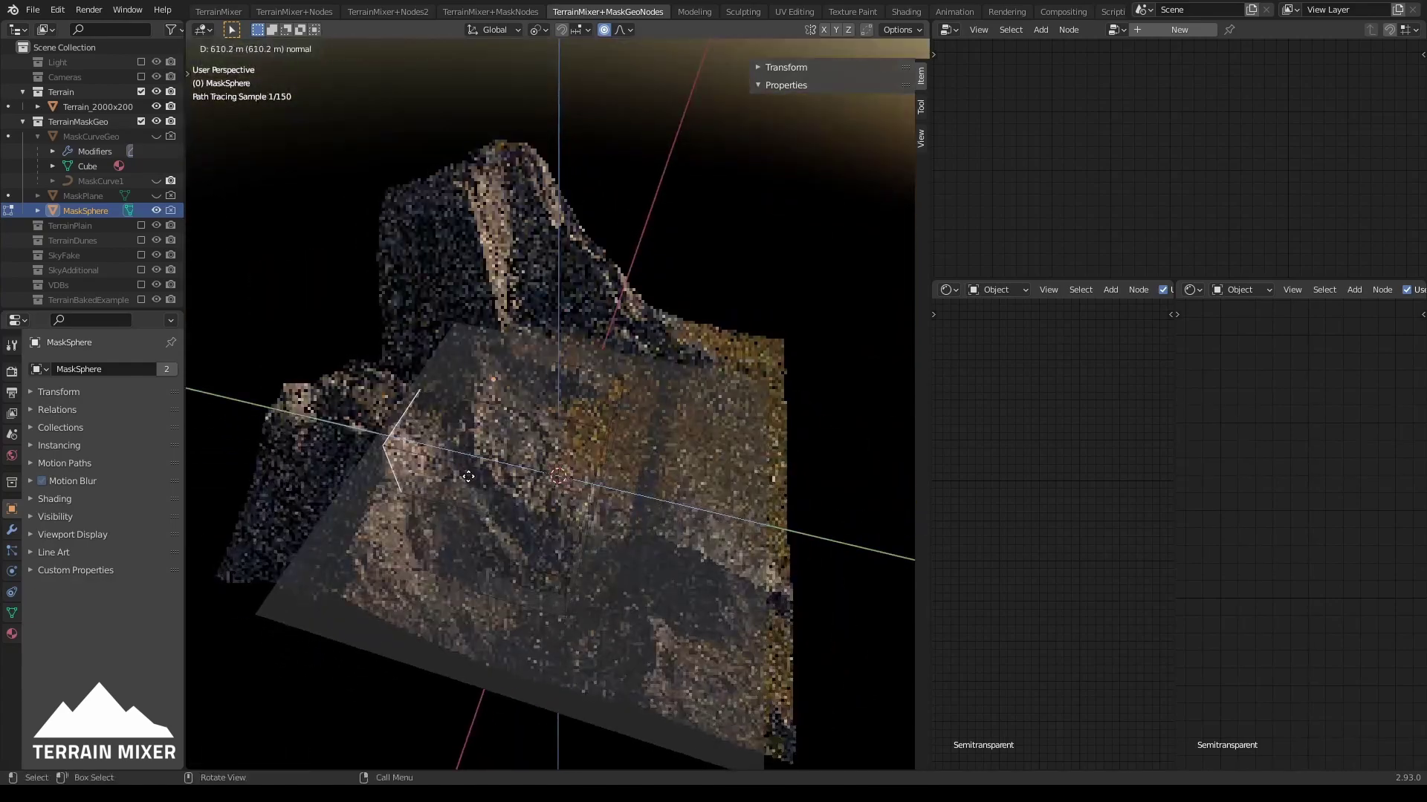
pyautogui.click(413, 443)
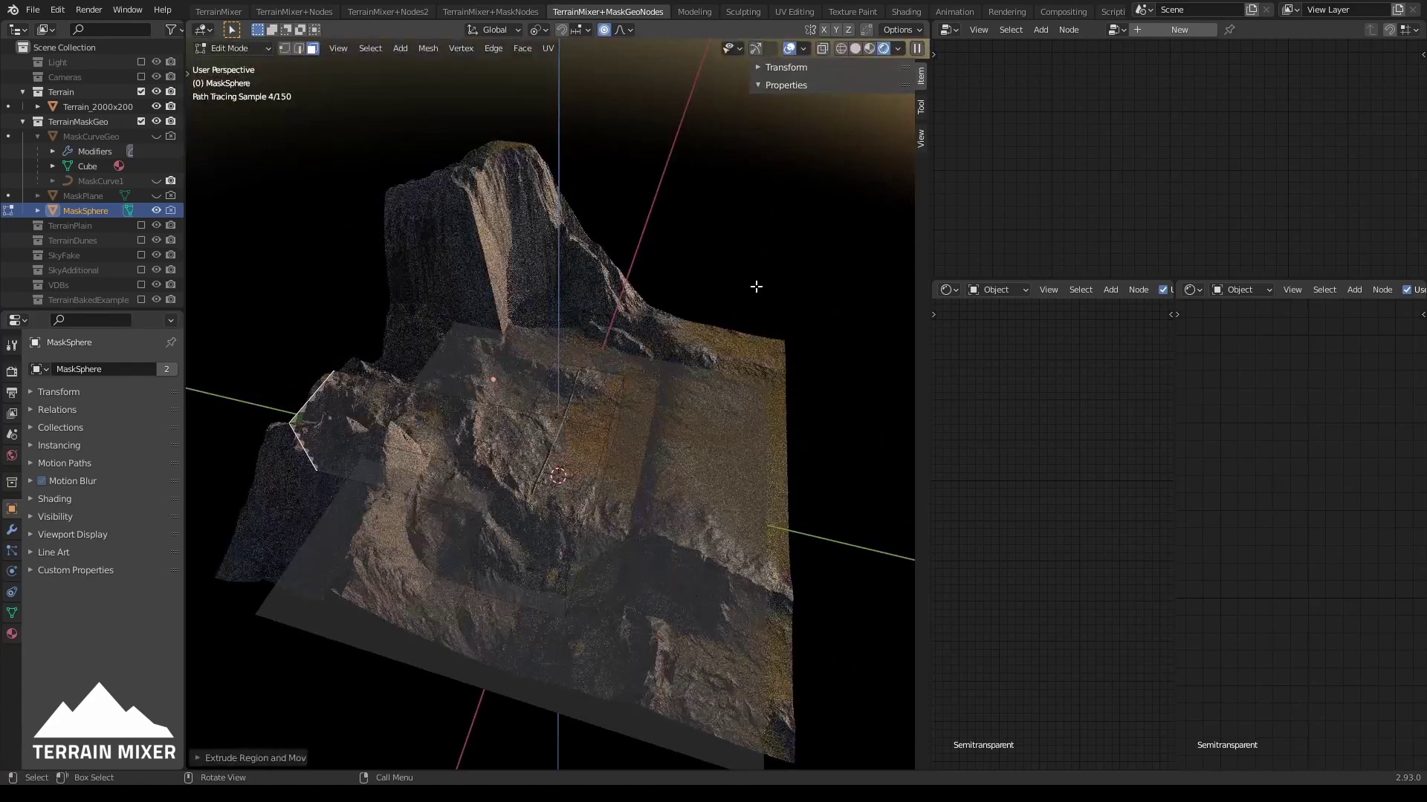
pyautogui.moveTo(818, 290); pyautogui.dragTo(741, 269, button='middle')
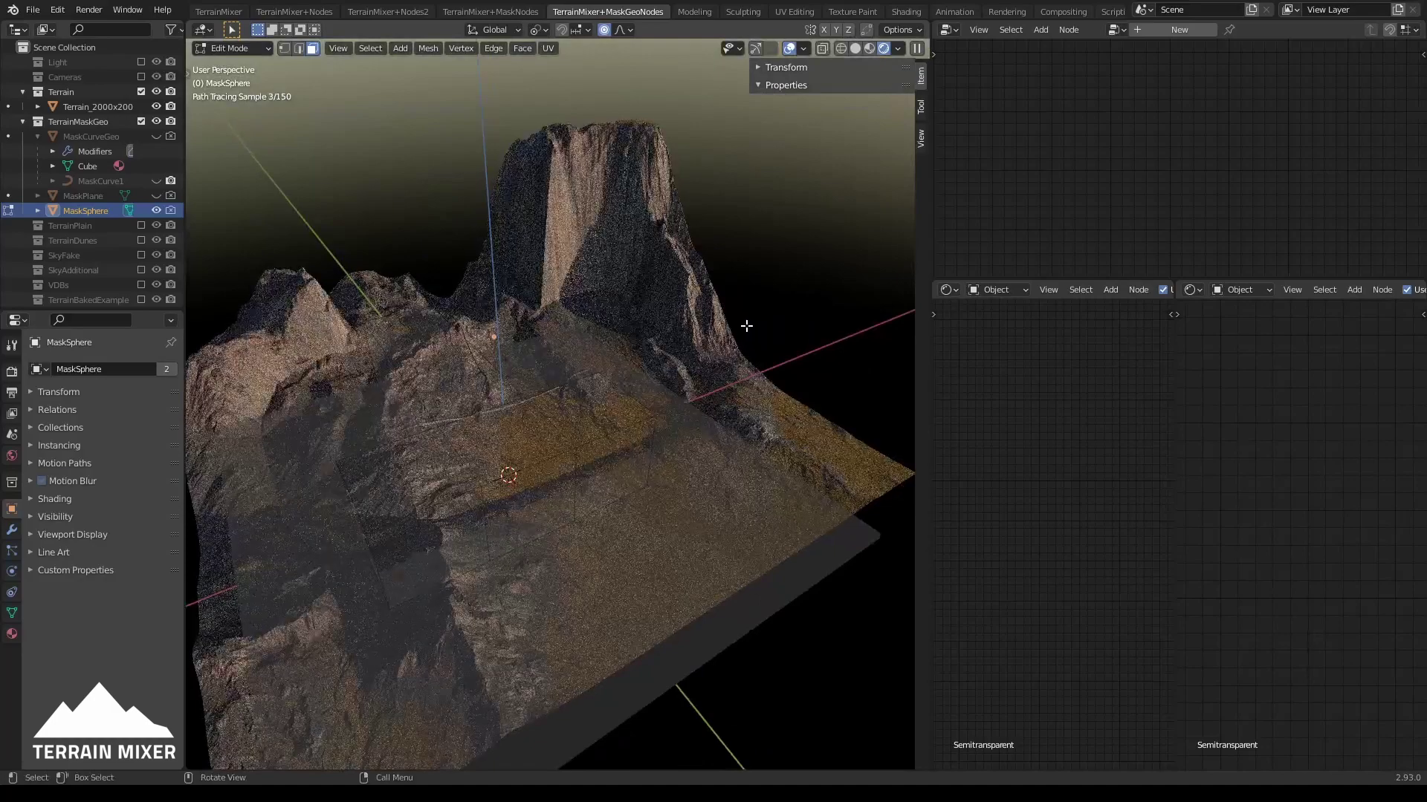
pyautogui.press('Tab')
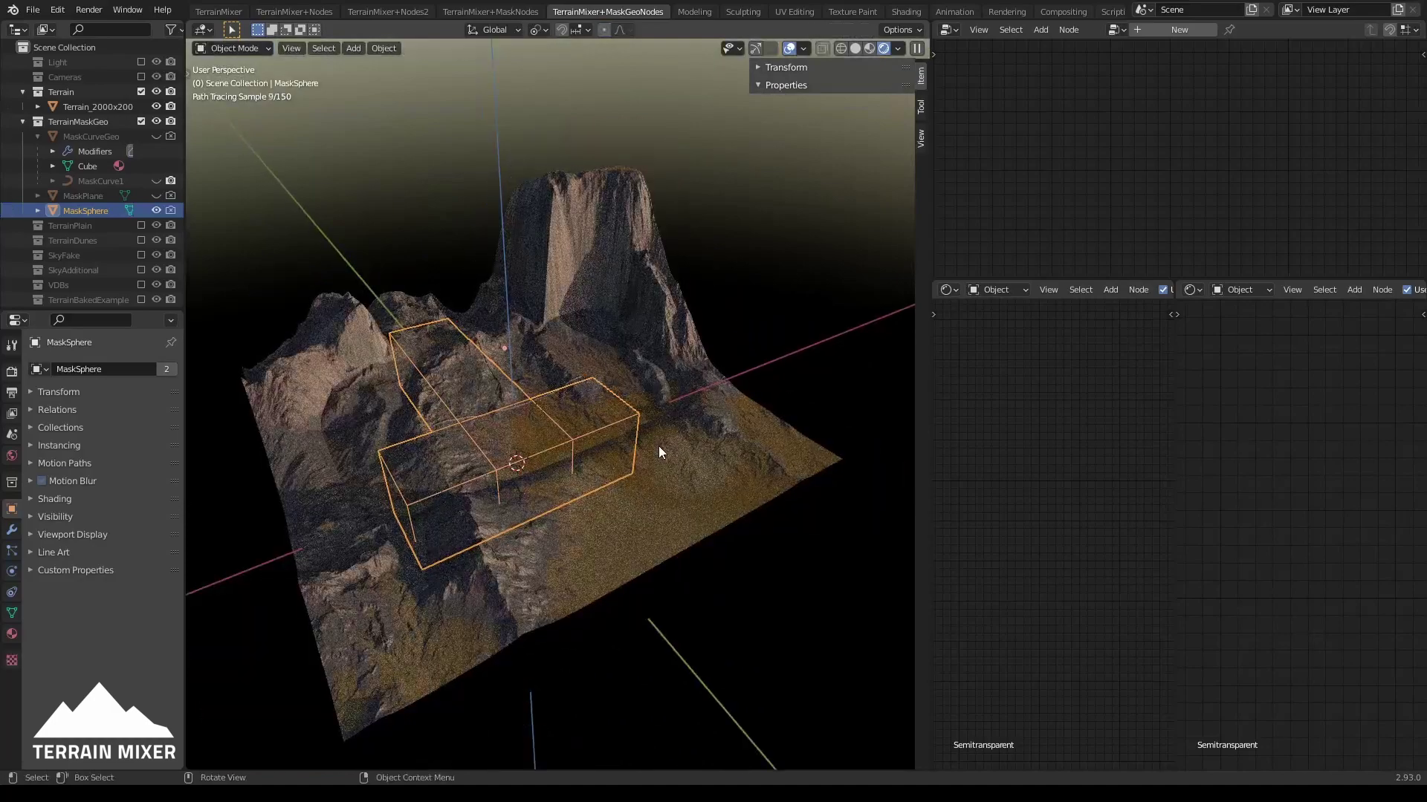
# Move the T-shaped MaskSphere toward the terrain's front edge, and exclude the TerrainMaskGeo collection from the view layer
pyautogui.press('g')
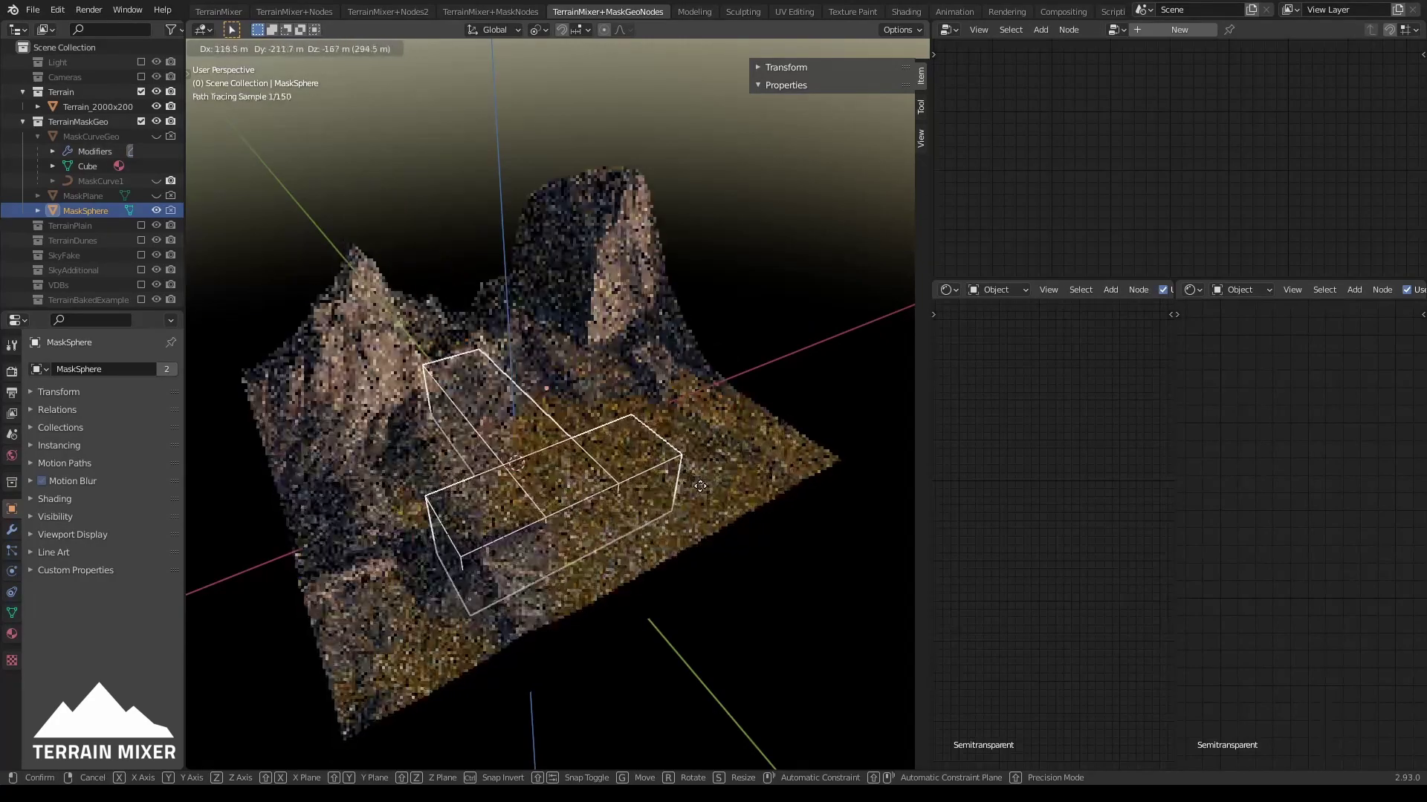
pyautogui.click(768, 457)
pyautogui.moveTo(768, 456); pyautogui.dragTo(737, 379, button='middle')
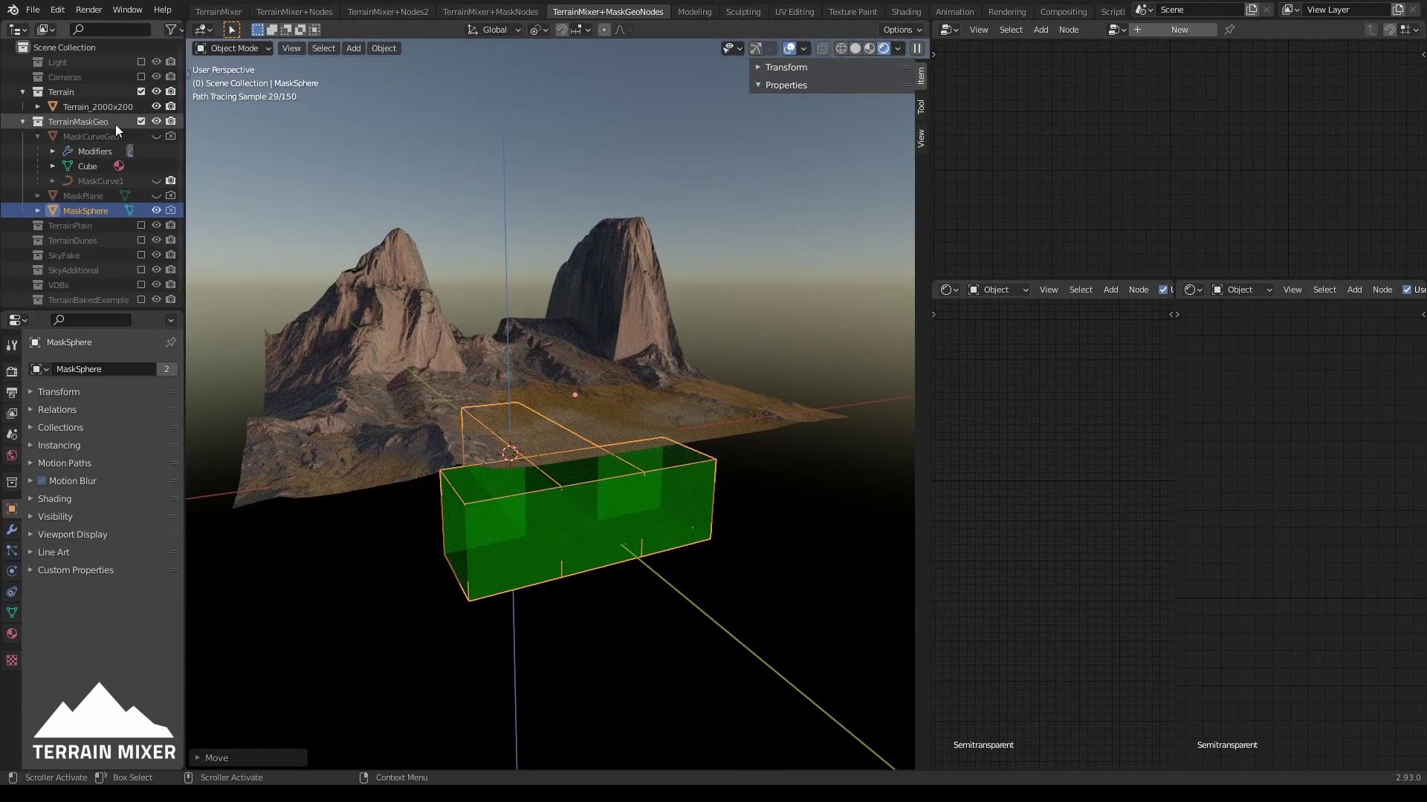
pyautogui.click(142, 122)
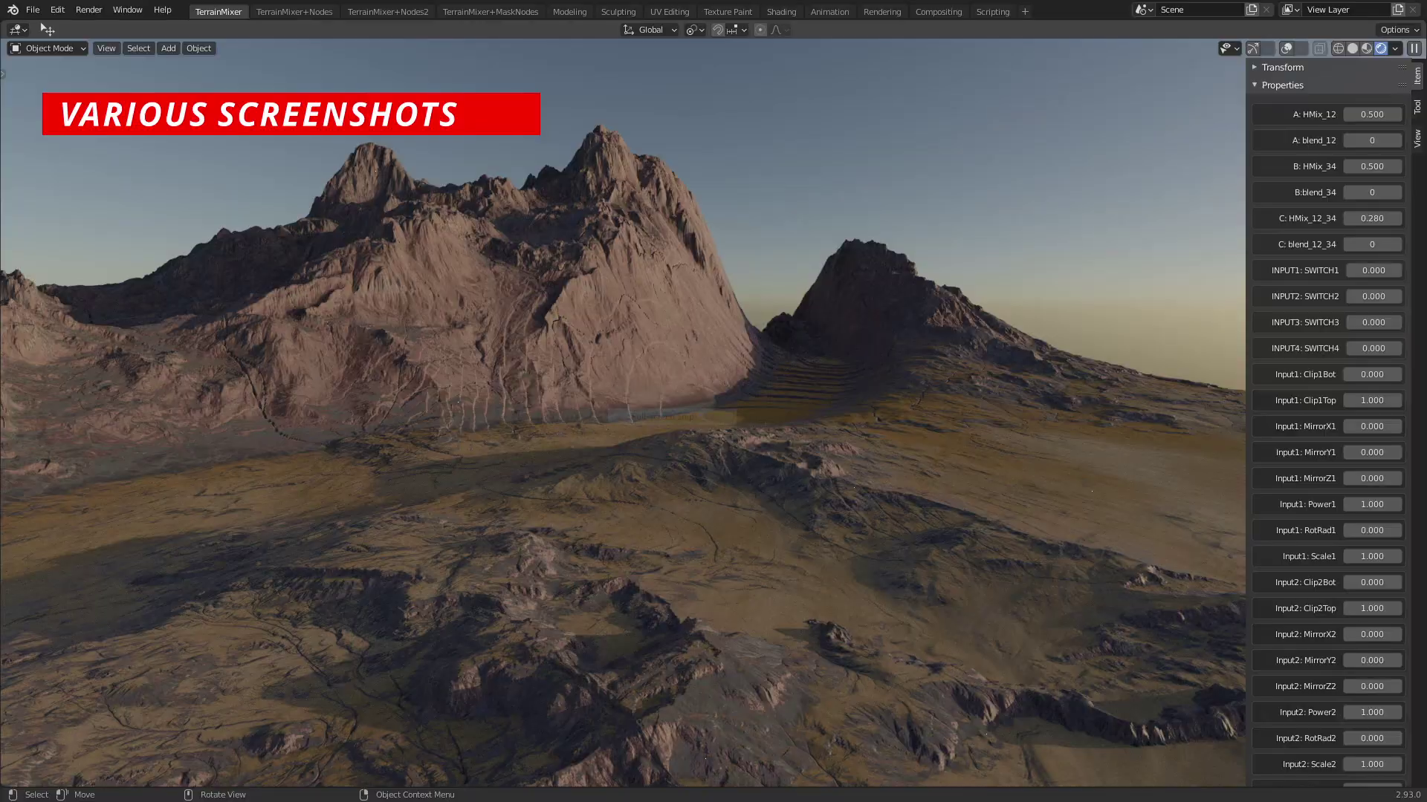